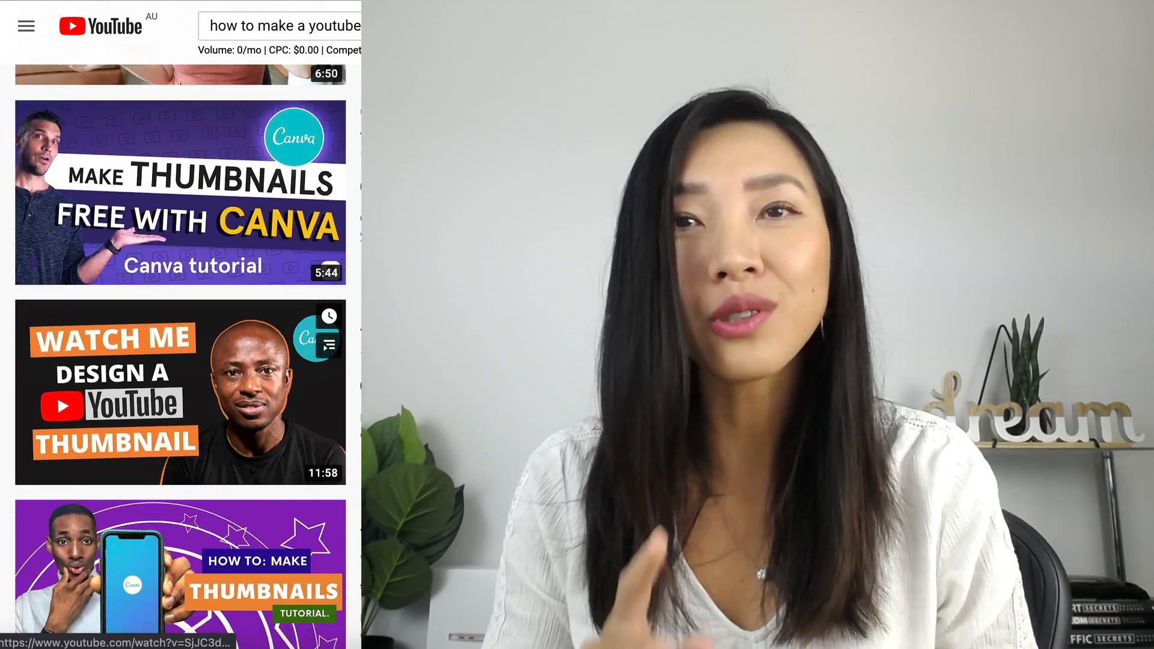
{"action": "scroll", "coordinate": [180, 366], "scroll_direction": "down", "scroll_amount": 2}
{"action": "scroll", "coordinate": [180, 366], "scroll_direction": "up", "scroll_amount": 2}
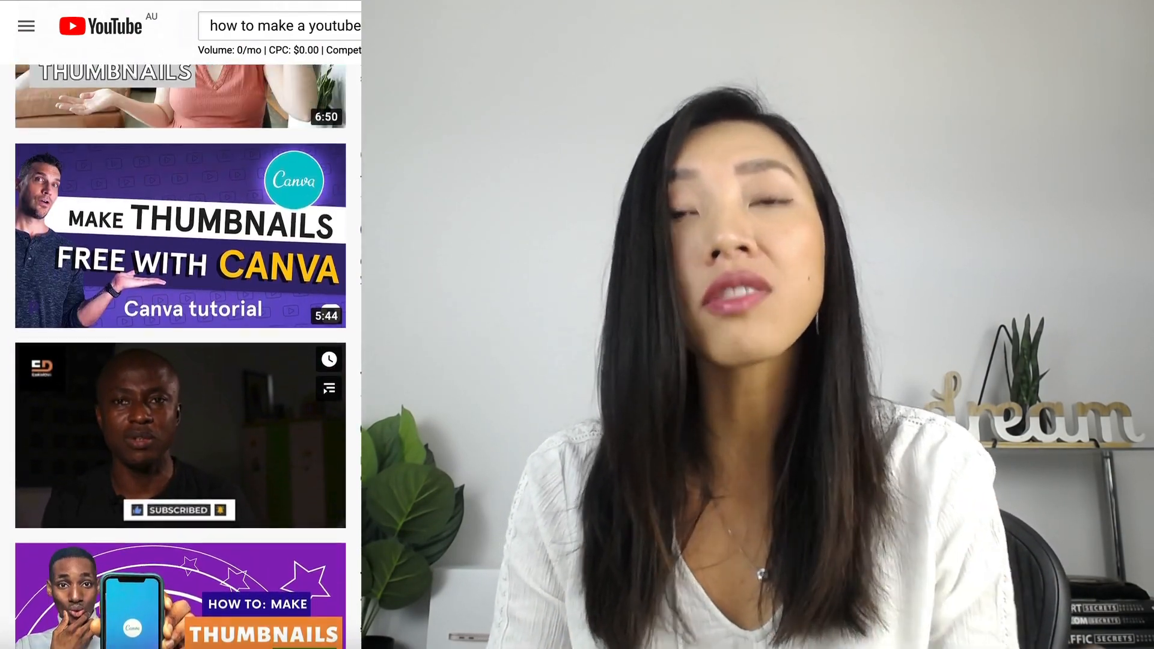
{"action": "scroll", "coordinate": [180, 355], "scroll_direction": "up", "scroll_amount": 8}
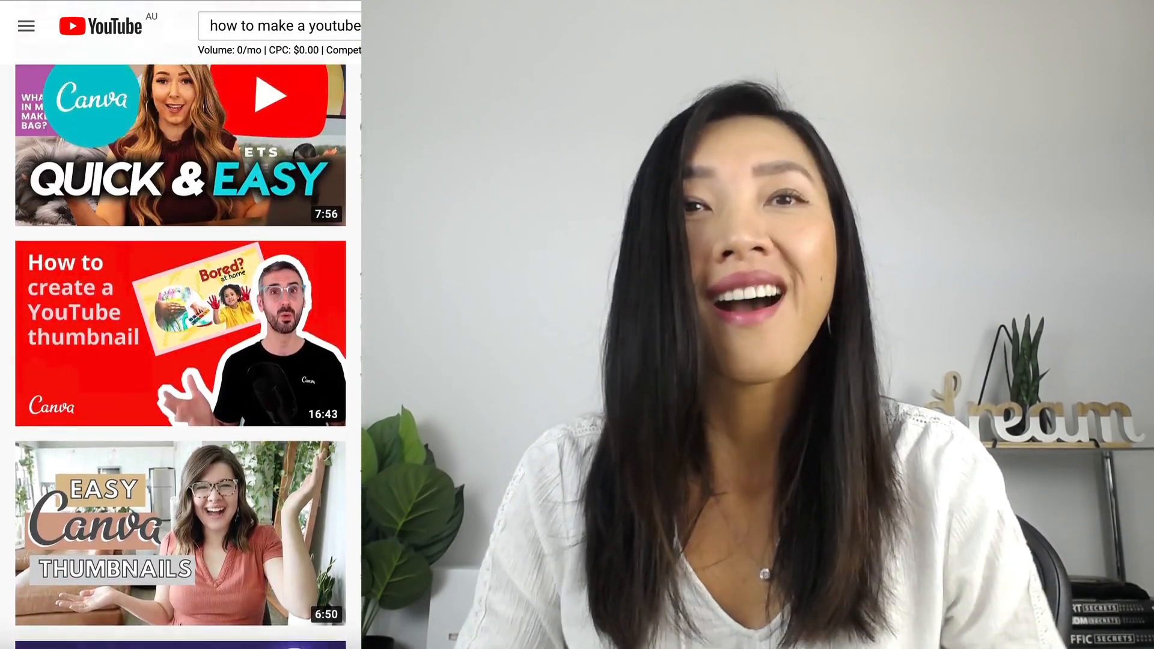
{"action": "scroll", "coordinate": [181, 354], "scroll_direction": "up", "scroll_amount": 7}
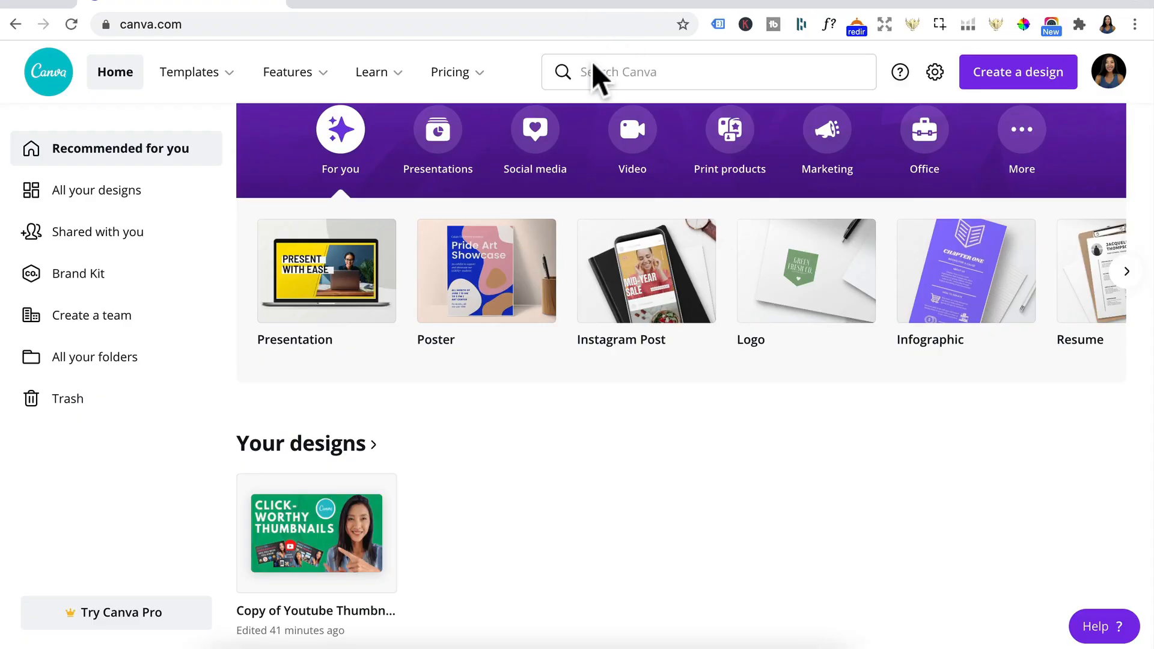
Step: Search Canva for YouTube Thumbnail templates and open the pink and purple "Total Core Workout" template
{"action": "left_click", "coordinate": [585, 70]}
{"action": "type", "text": "Youtube thumbnail"}
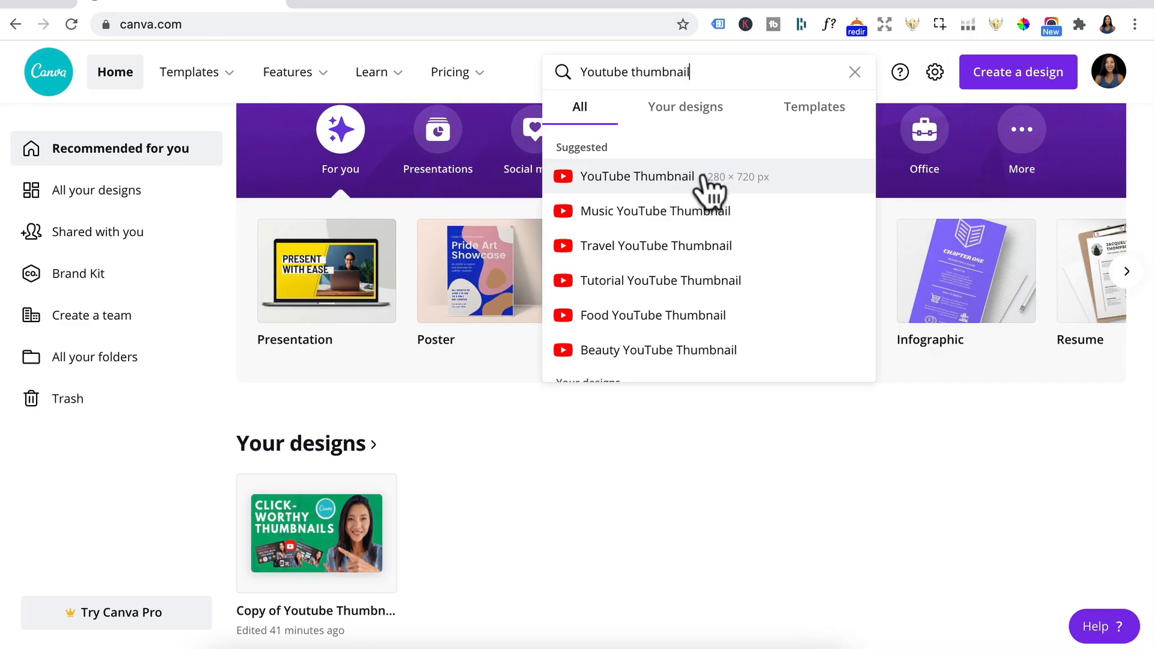
{"action": "left_click", "coordinate": [702, 177]}
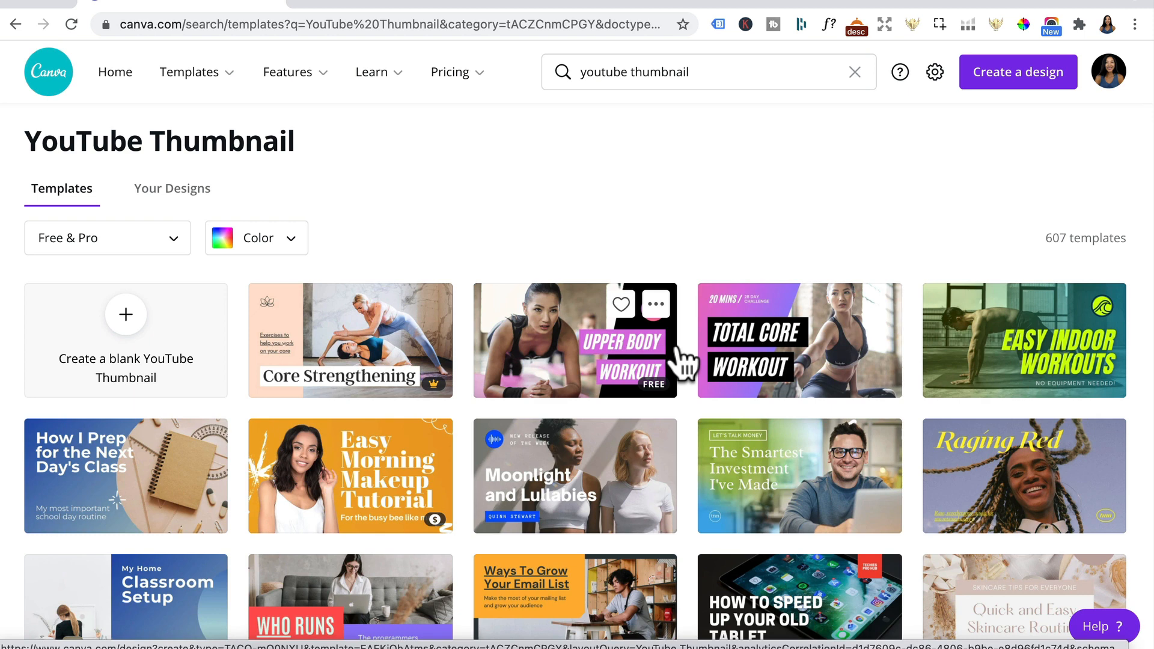
{"action": "scroll", "coordinate": [677, 348], "scroll_direction": "down", "scroll_amount": 2}
{"action": "scroll", "coordinate": [678, 349], "scroll_direction": "down", "scroll_amount": 3}
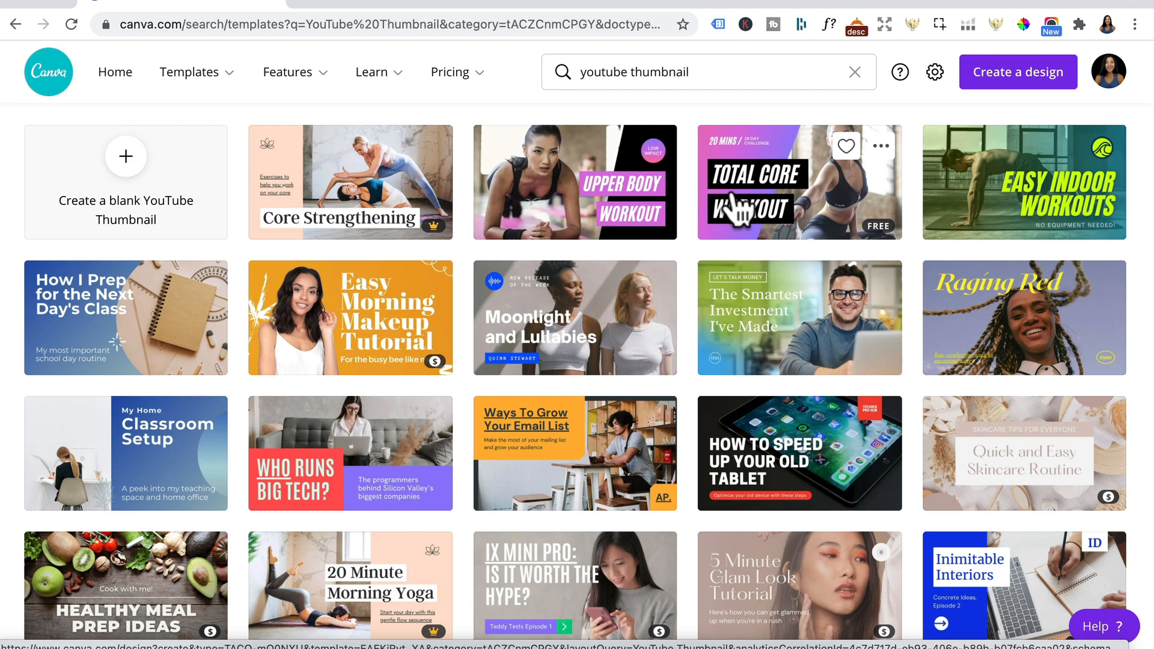
{"action": "left_click", "coordinate": [756, 189]}
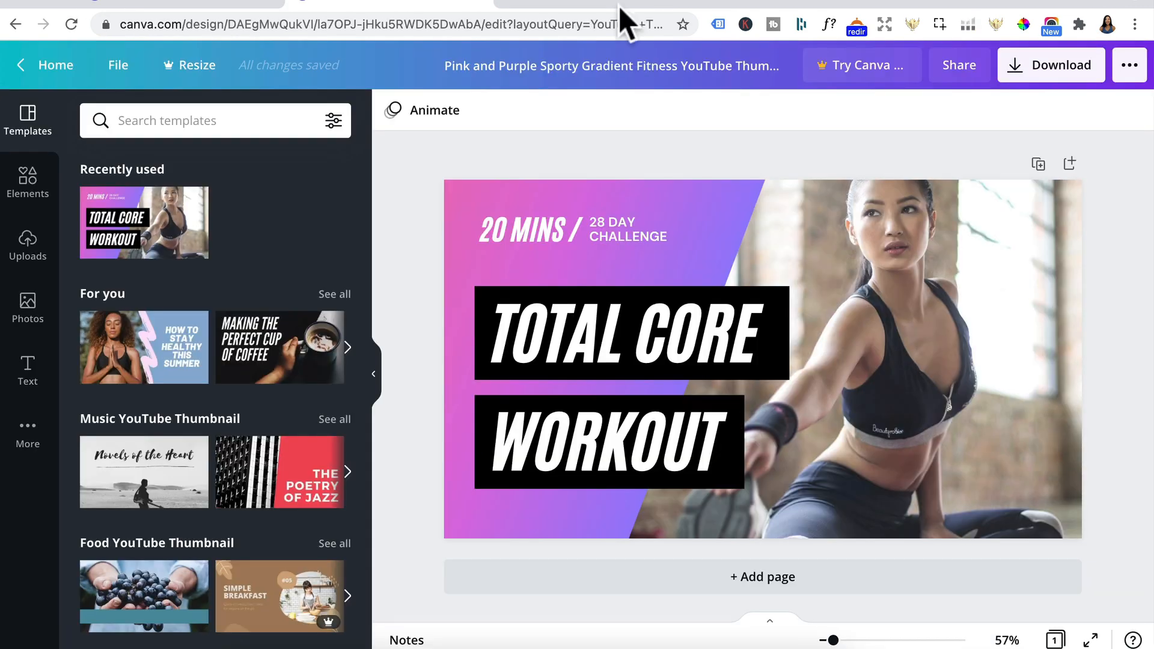
Step: Delete the "28 Day Challenge" and "20 Mins /" texts, the gradient shape and the background photo, keeping only the two title boxes
{"action": "left_click", "coordinate": [625, 224]}
{"action": "key", "text": "Delete"}
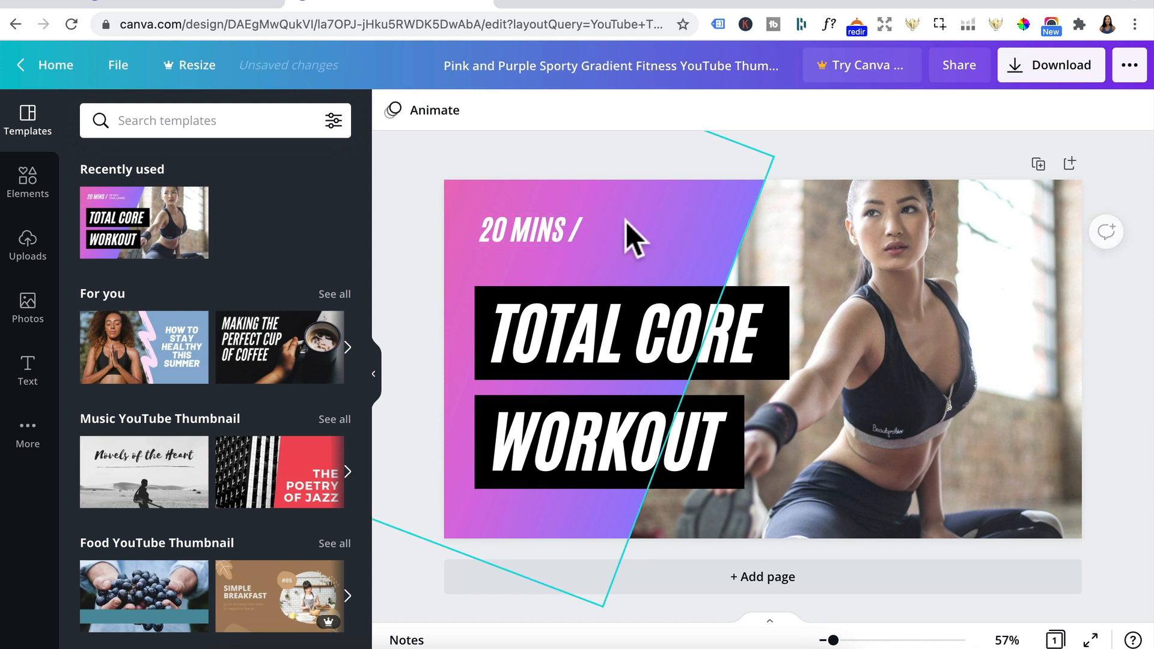
{"action": "left_click", "coordinate": [554, 228]}
{"action": "key", "text": "Delete"}
{"action": "left_click", "coordinate": [636, 241]}
{"action": "key", "text": "Delete"}
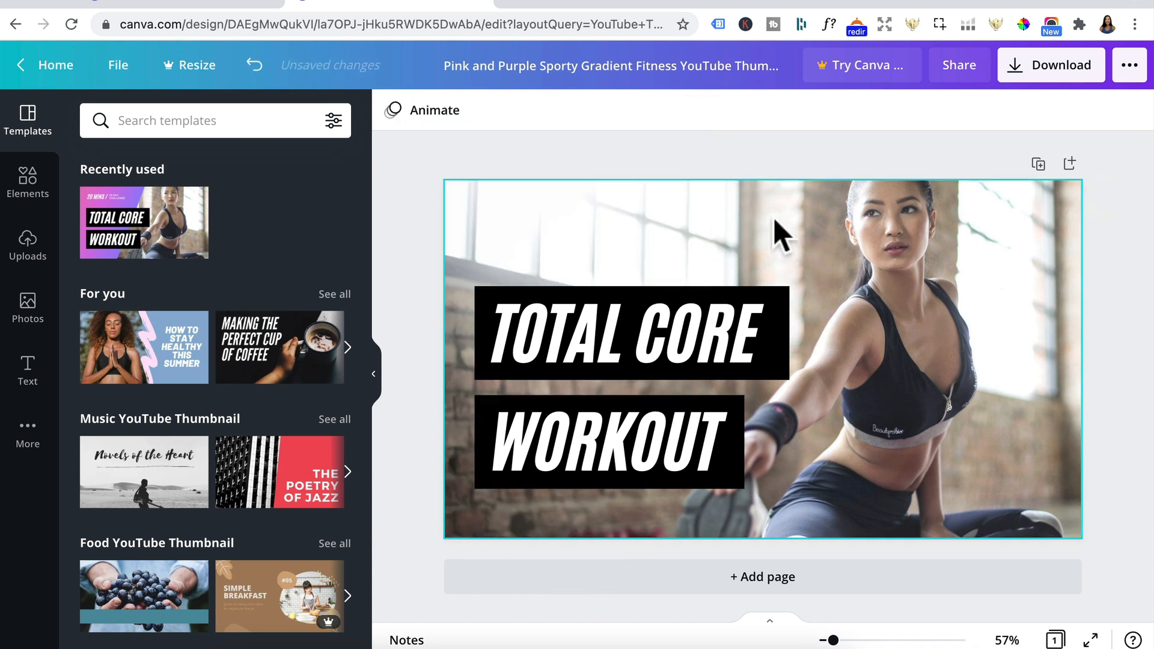
{"action": "left_click", "coordinate": [813, 243]}
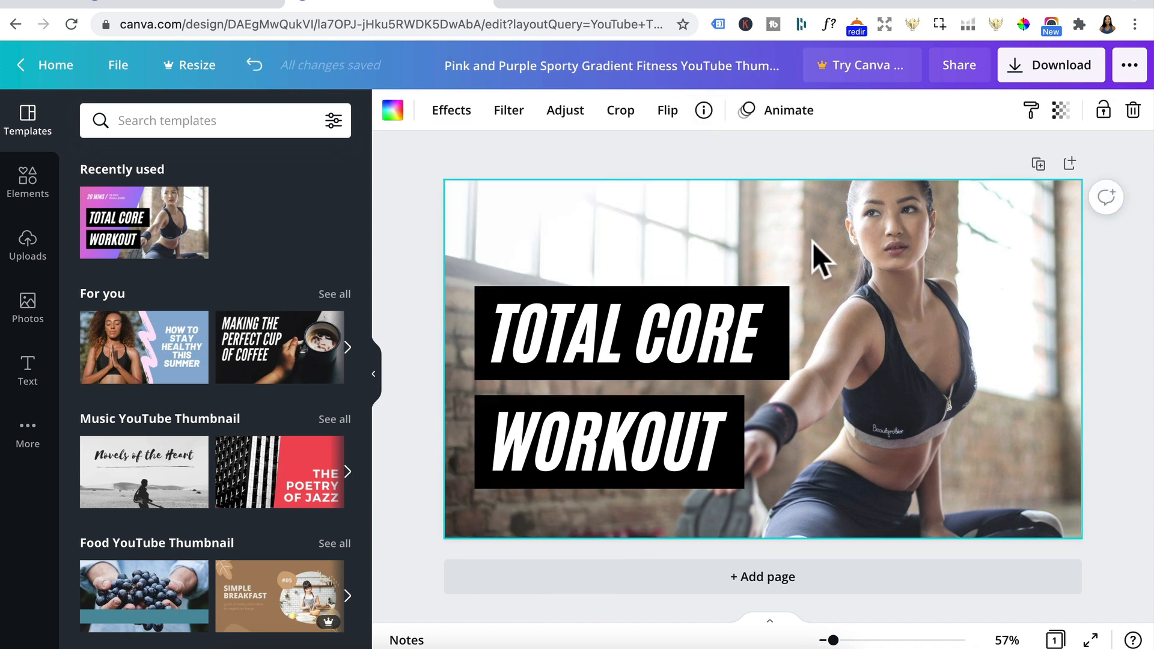
{"action": "key", "text": "Delete"}
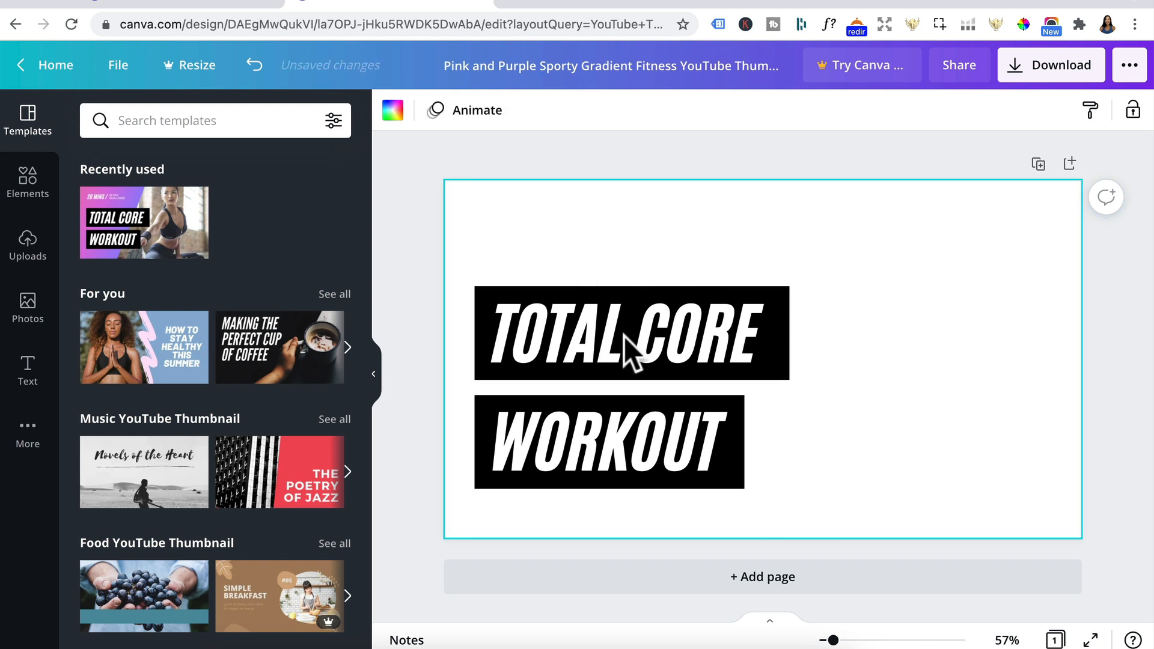
Step: Replace the "TOTAL CORE" title with "CLICK WORTHY" and widen its text box so it fits on one line
{"action": "double_click", "coordinate": [570, 330]}
{"action": "type", "text": "CLICK"}
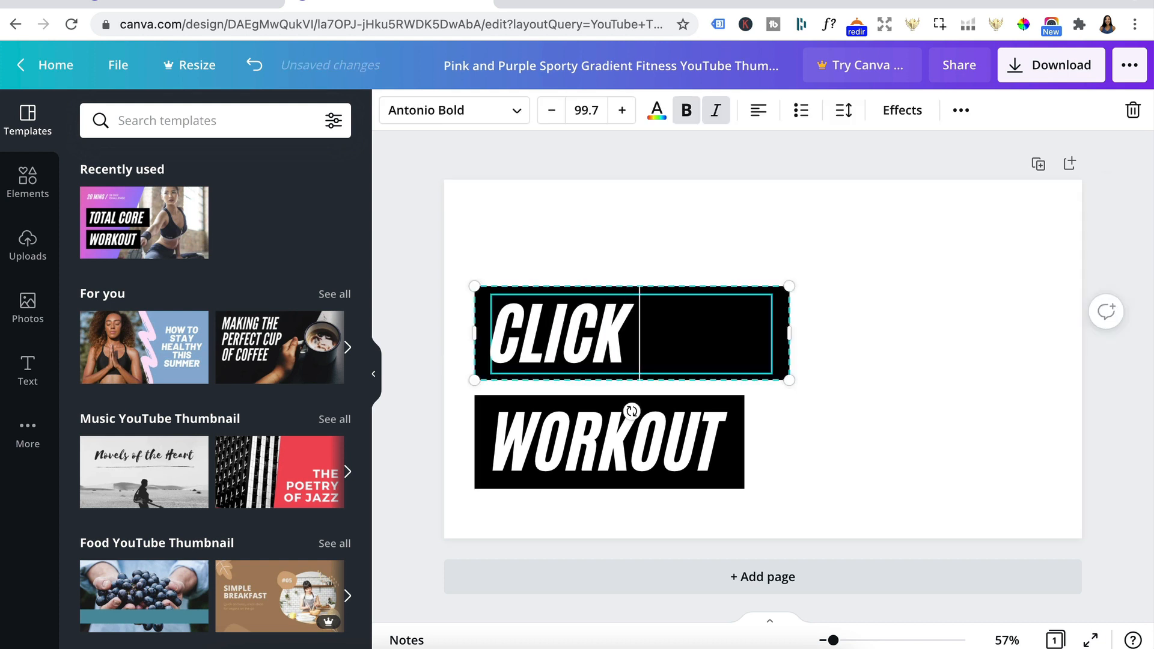
{"action": "type", "text": " WORTHY"}
{"action": "left_click_drag", "start_coordinate": [789, 333], "coordinate": [924, 332]}
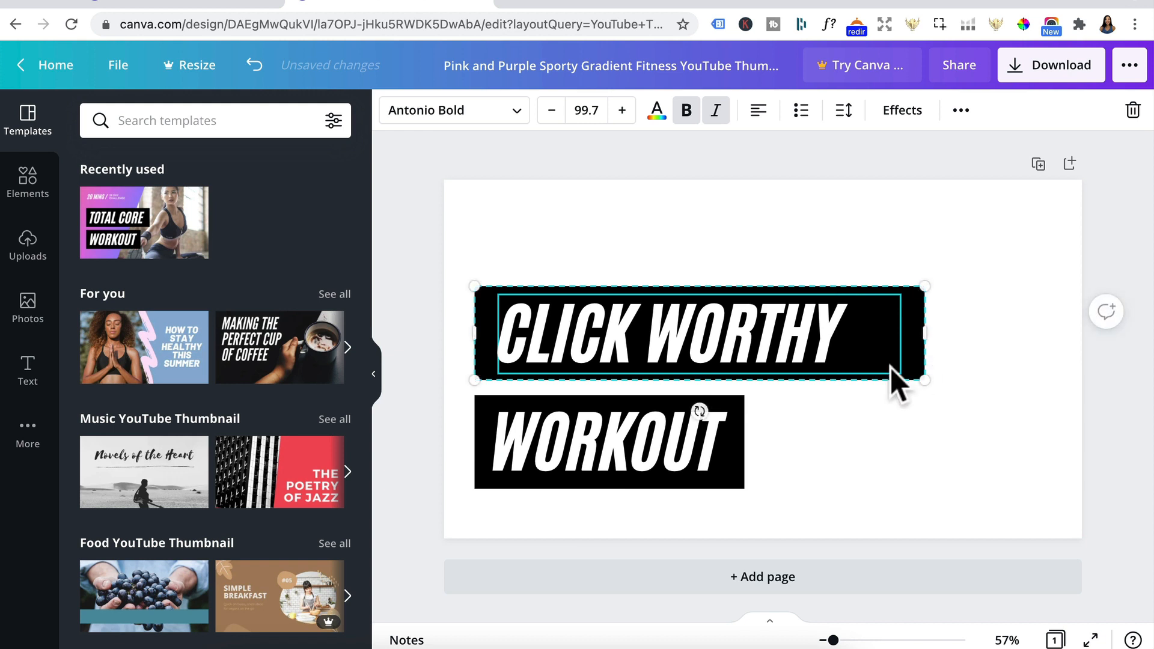
Step: Replace the "WORKOUT" title with "THUMBNAILS" and widen its text box to about 874 px
{"action": "double_click", "coordinate": [647, 450]}
{"action": "type", "text": "THUMBNAILS"}
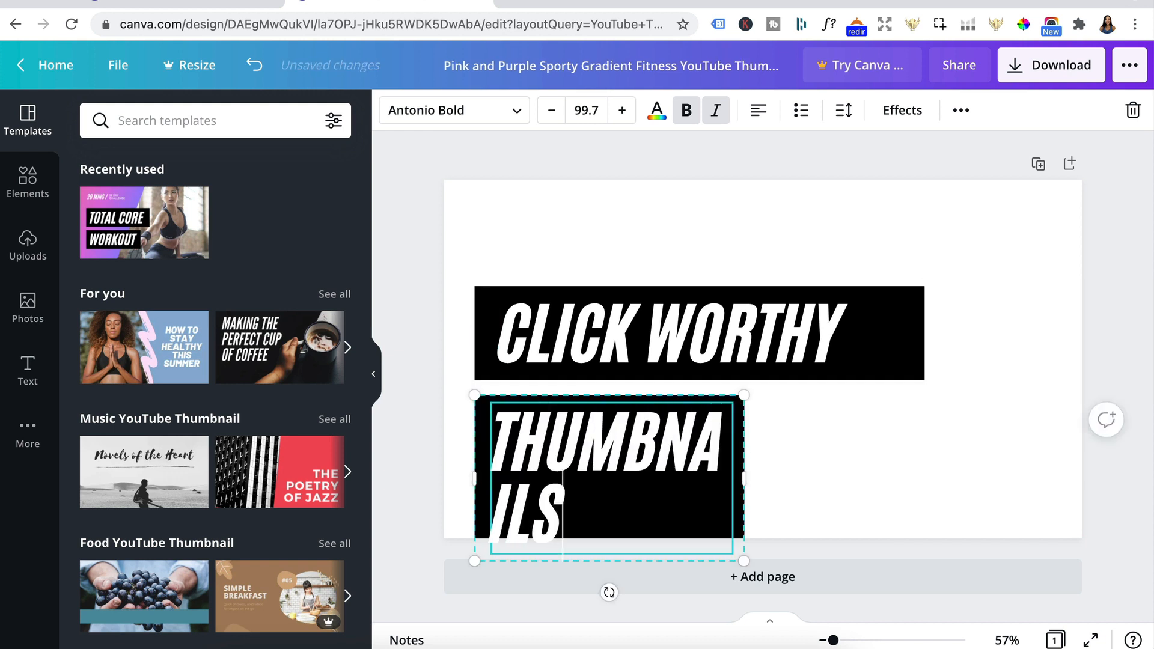
{"action": "left_click_drag", "start_coordinate": [744, 476], "coordinate": [912, 463]}
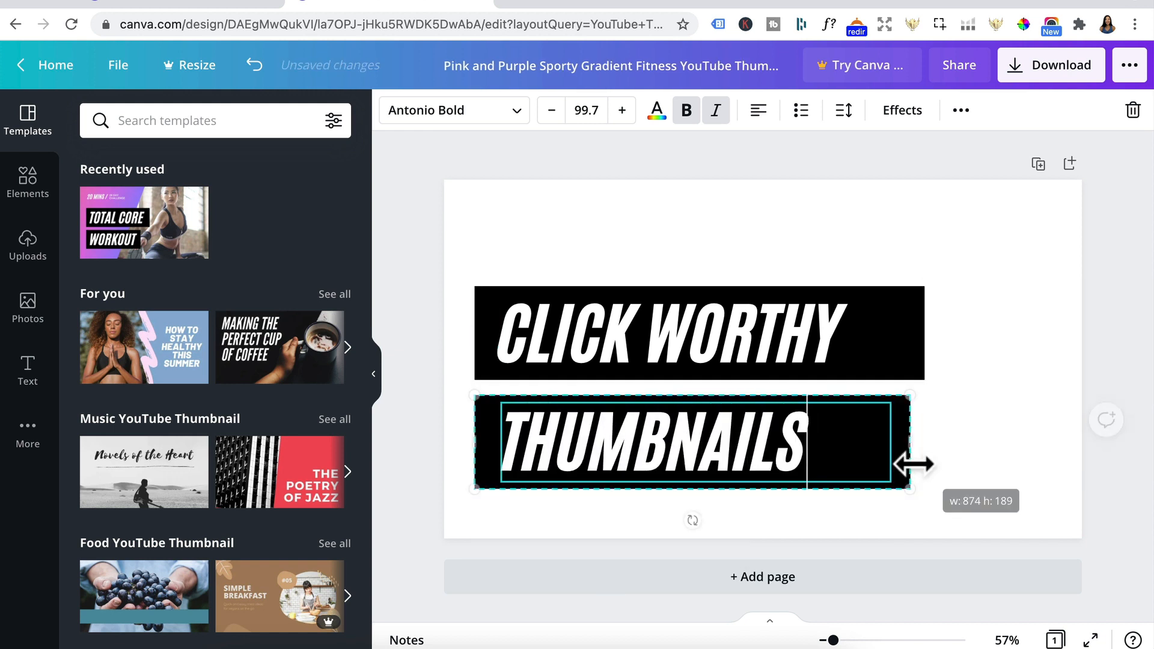
Step: Change the font of the "CLICK WORTHY" text to League Spartan
{"action": "double_click", "coordinate": [763, 340]}
{"action": "triple_click", "coordinate": [673, 334]}
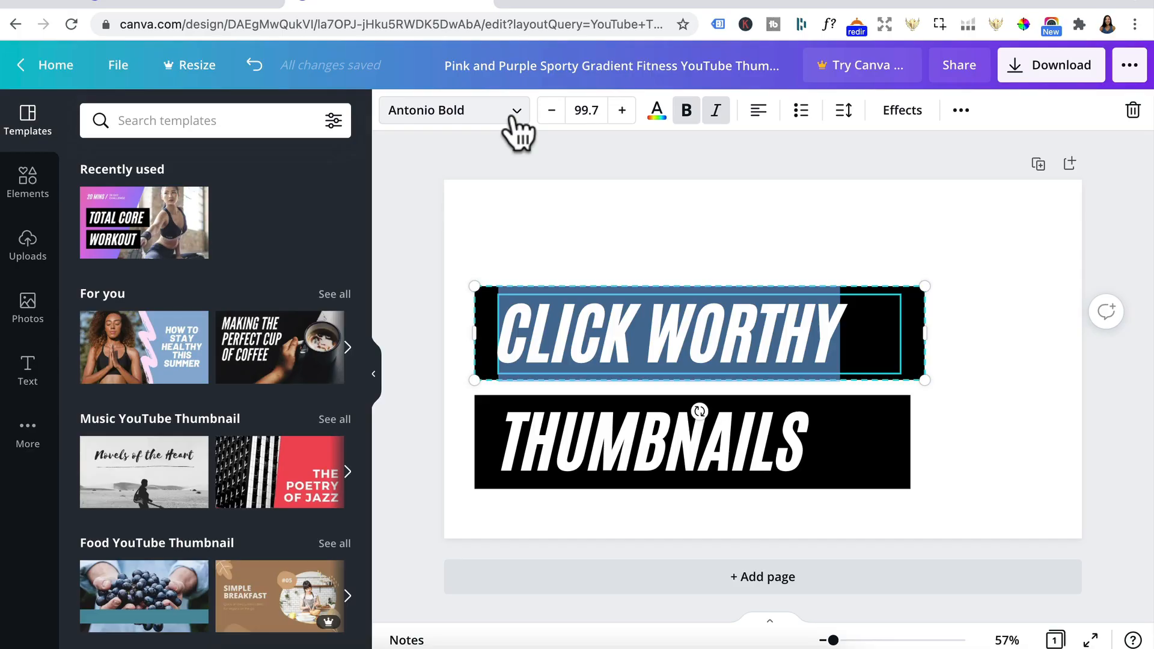
{"action": "left_click", "coordinate": [512, 119]}
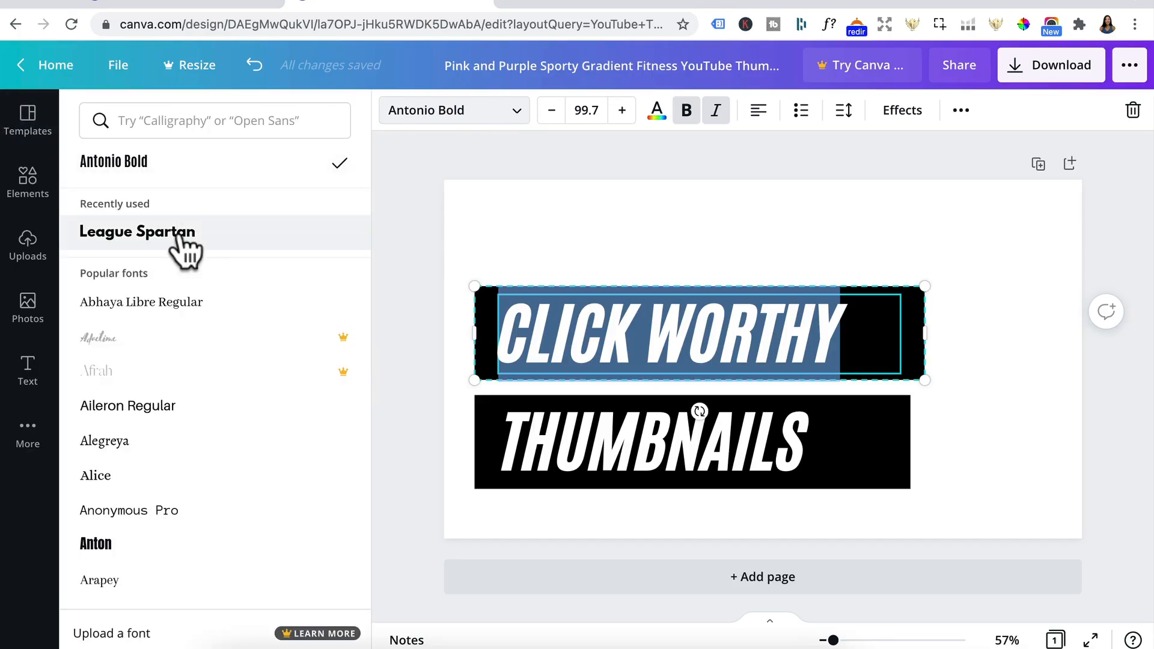
{"action": "left_click", "coordinate": [171, 121]}
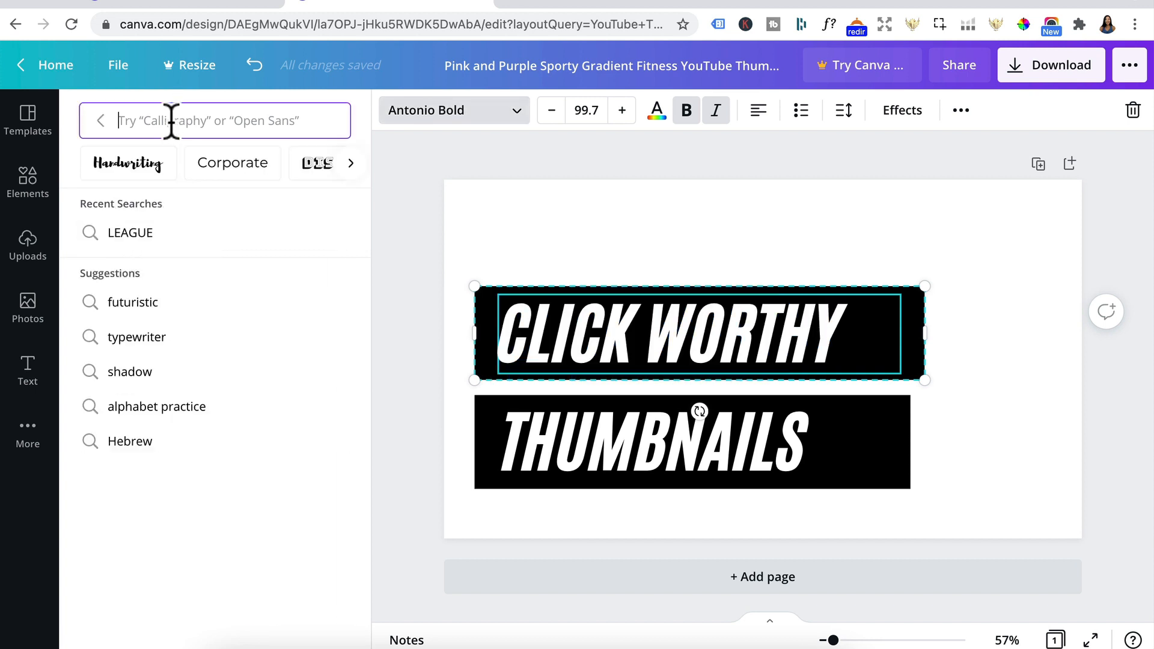
{"action": "type", "text": "league"}
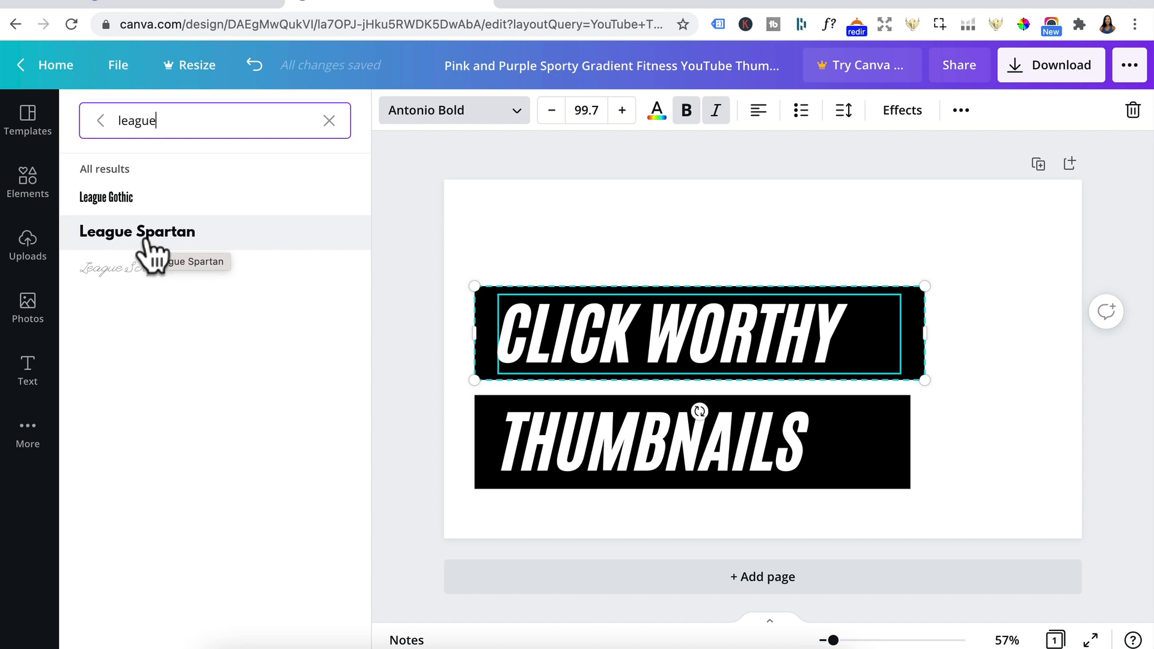
{"action": "left_click", "coordinate": [146, 239]}
{"action": "left_click", "coordinate": [722, 387]}
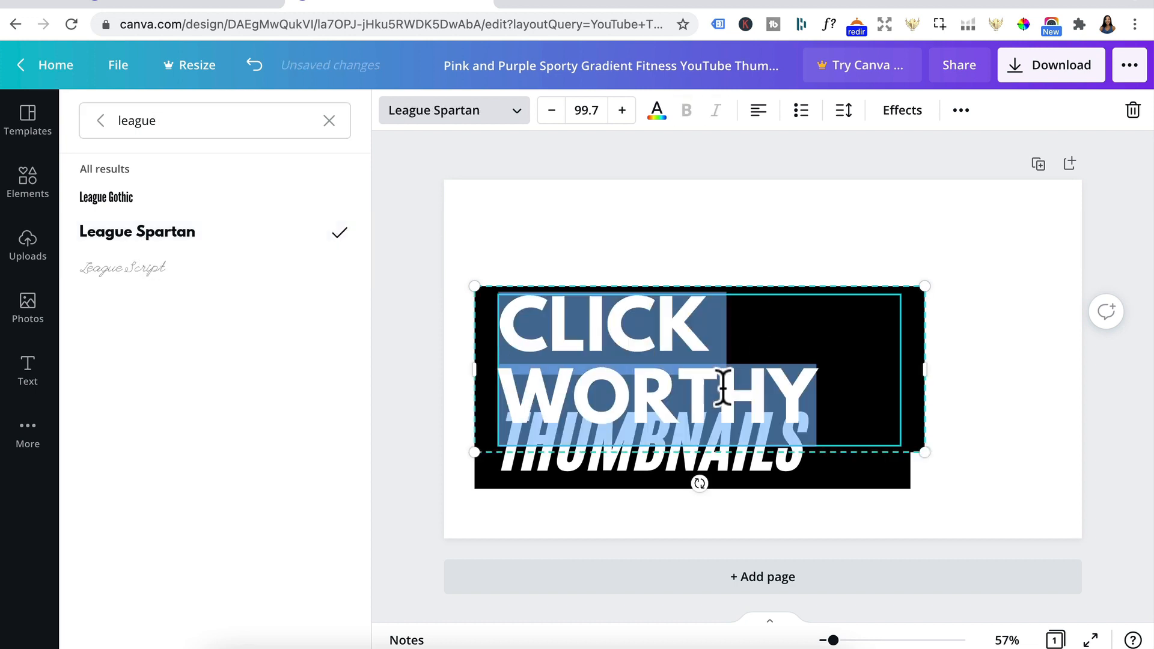
Step: Set the font size of the "CLICK WORTHY" text to 73
{"action": "left_click", "coordinate": [582, 112]}
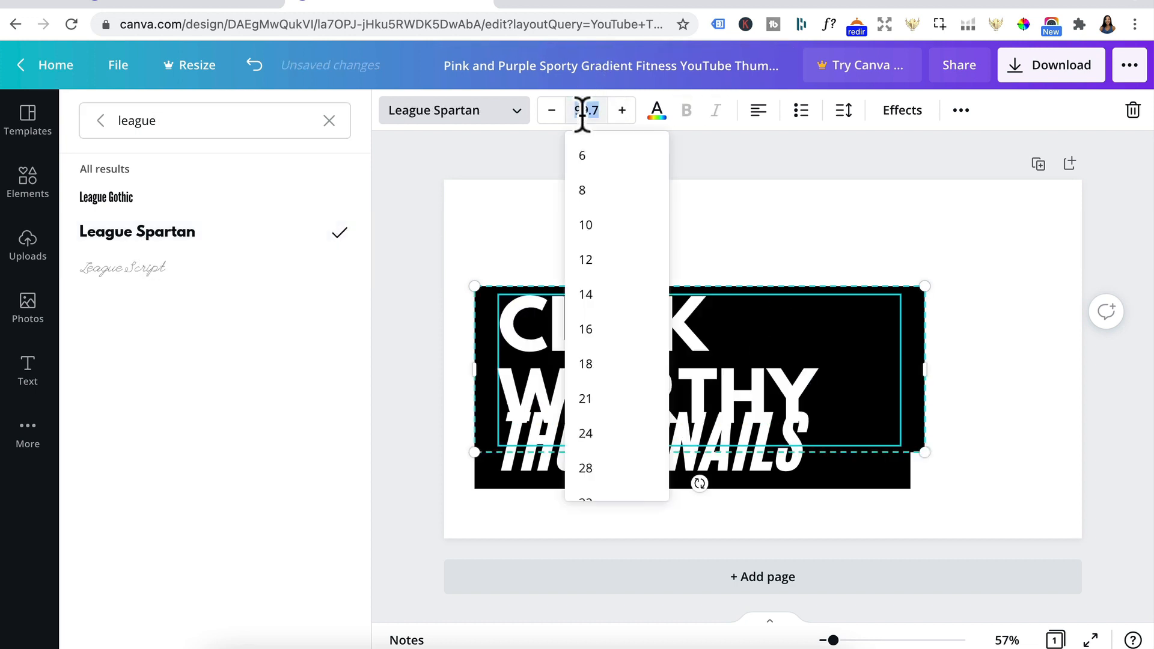
{"action": "type", "text": "73"}
{"action": "key", "text": "Return"}
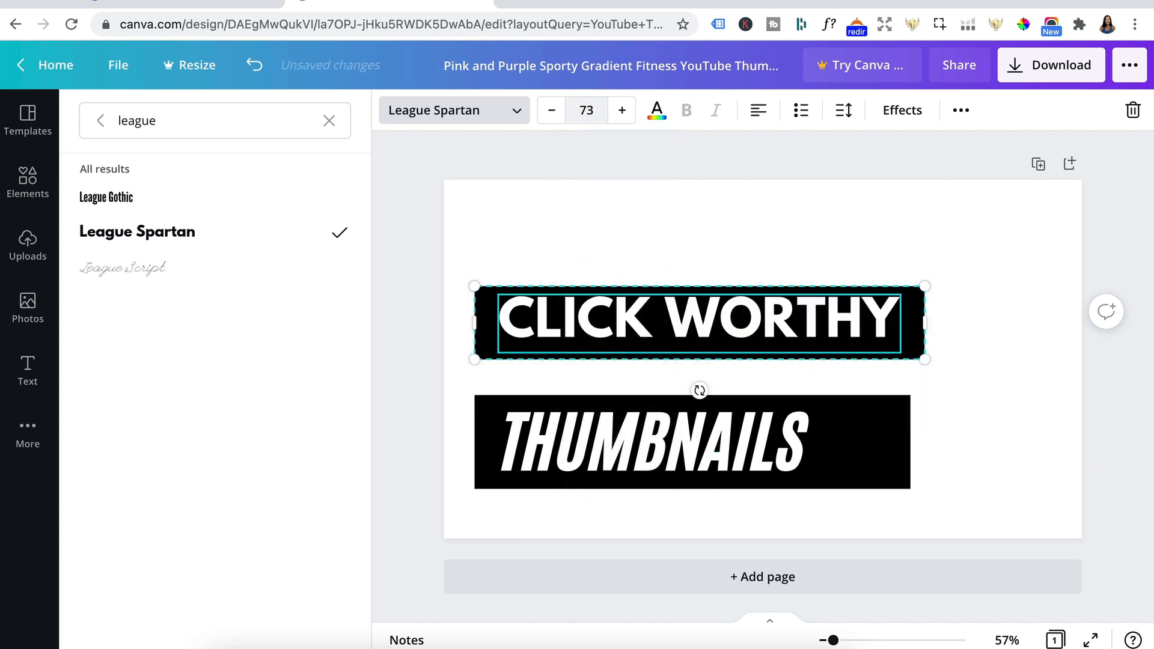
Step: Set the "THUMBNAILS" text to font size 73 and change its font to League Spartan
{"action": "left_click", "coordinate": [654, 459]}
{"action": "left_click", "coordinate": [655, 463]}
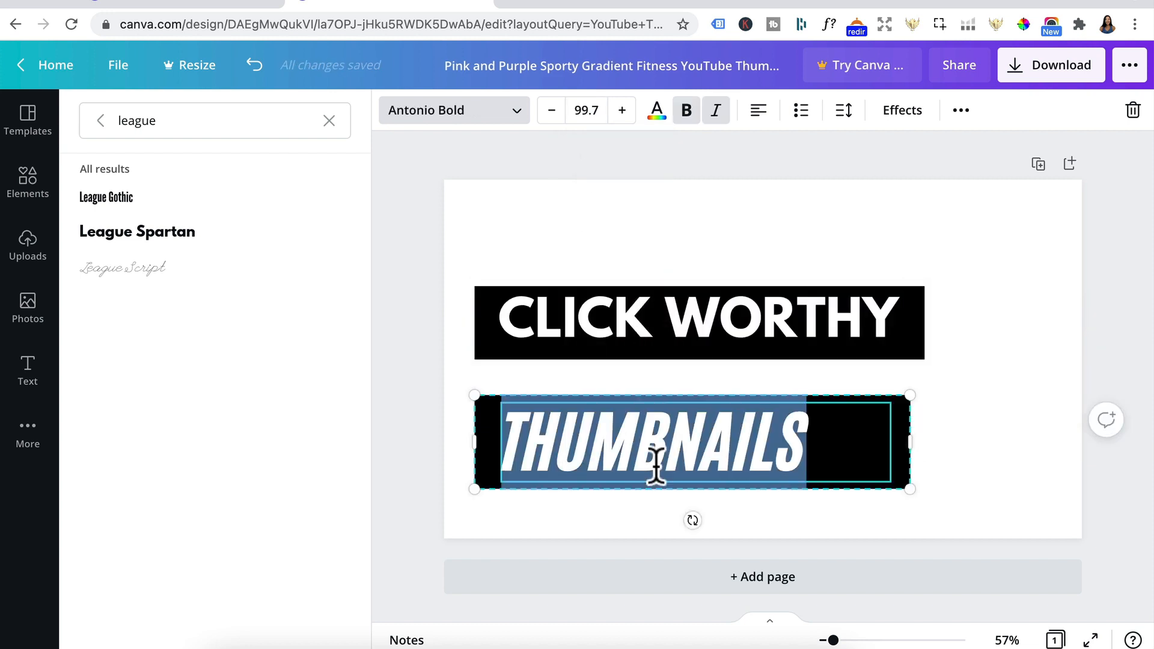
{"action": "left_click", "coordinate": [587, 110]}
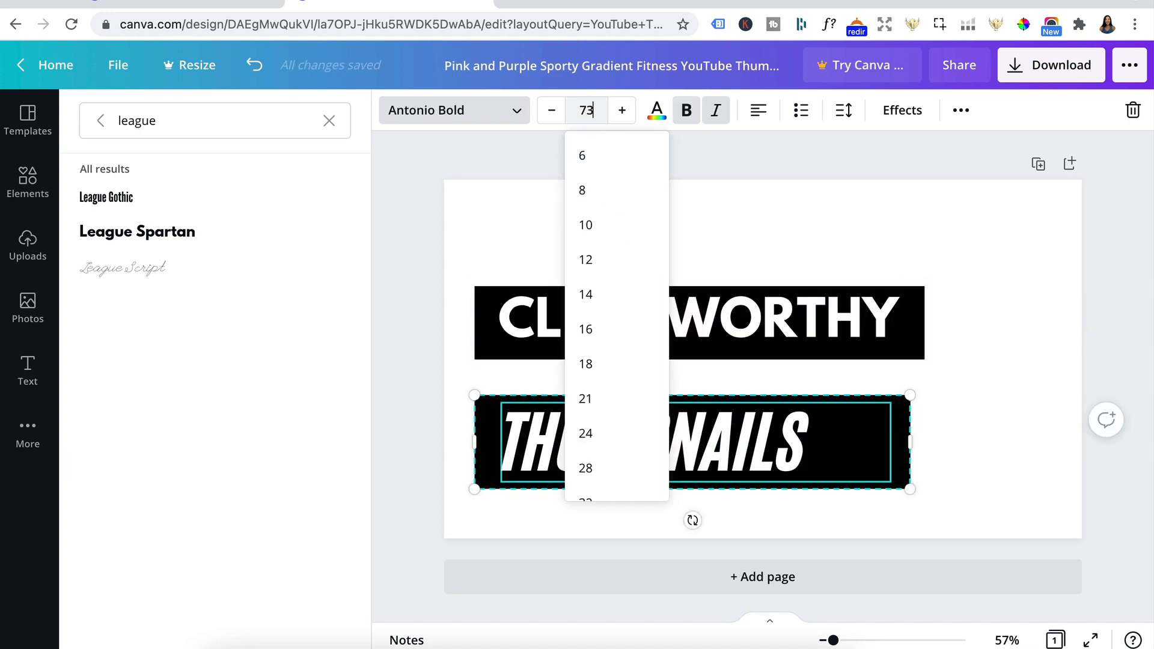
{"action": "key", "text": "Return"}
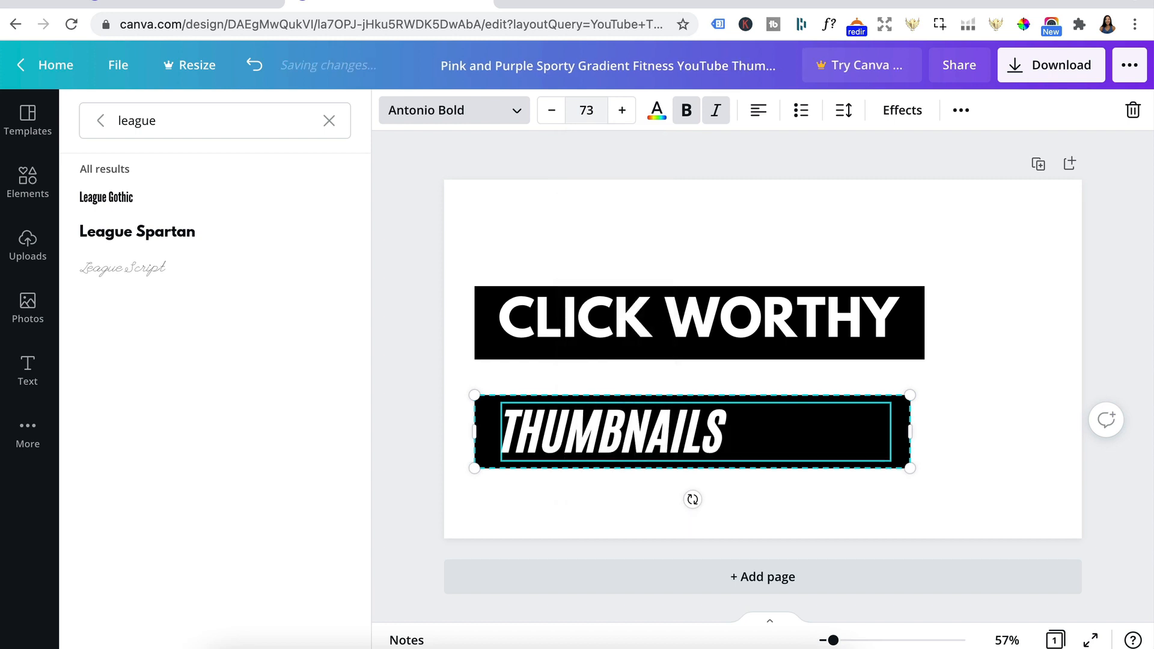
{"action": "left_click", "coordinate": [176, 244]}
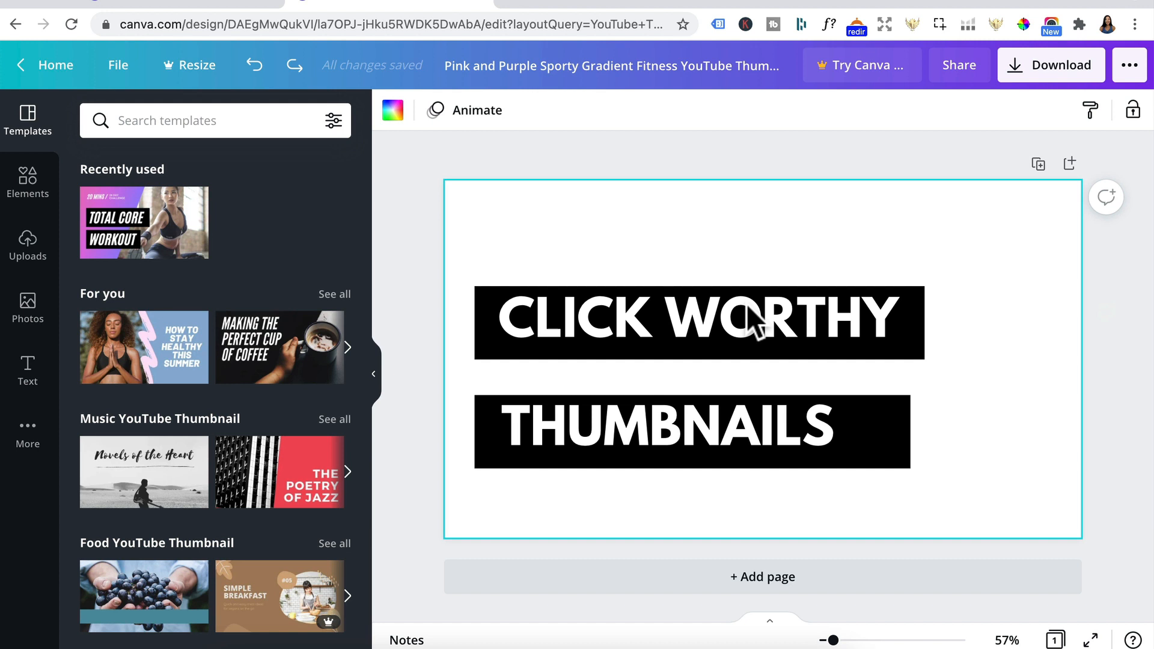
Step: Increase the letter spacing of the "CLICK WORTHY" text to about 102
{"action": "double_click", "coordinate": [673, 304]}
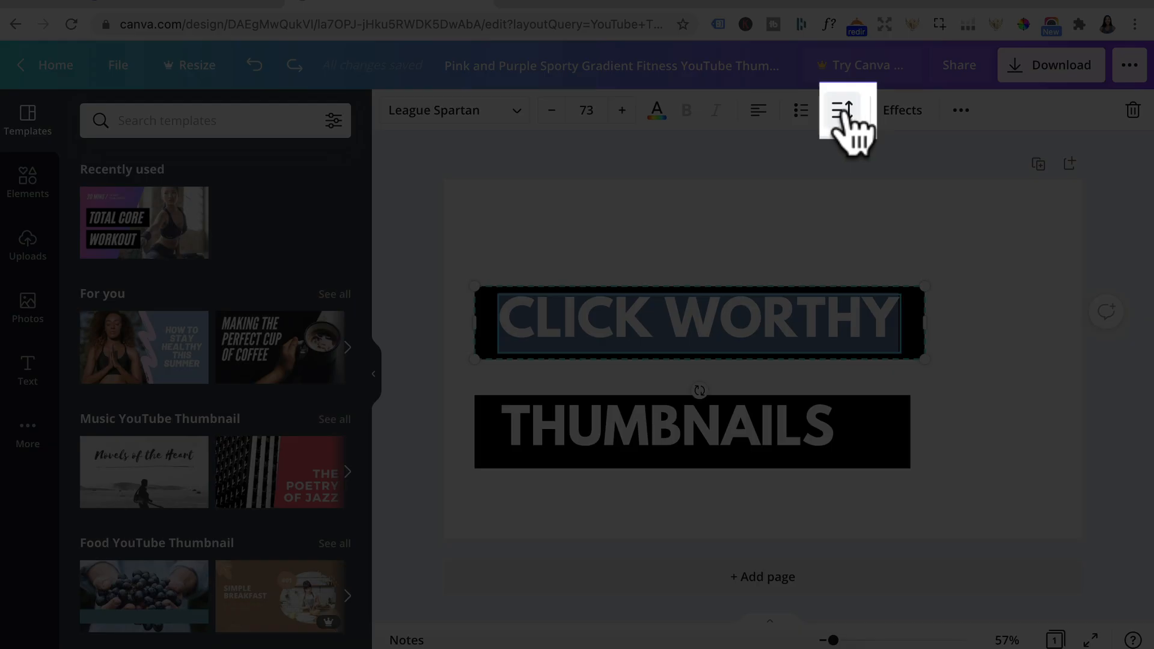
{"action": "left_click", "coordinate": [845, 112]}
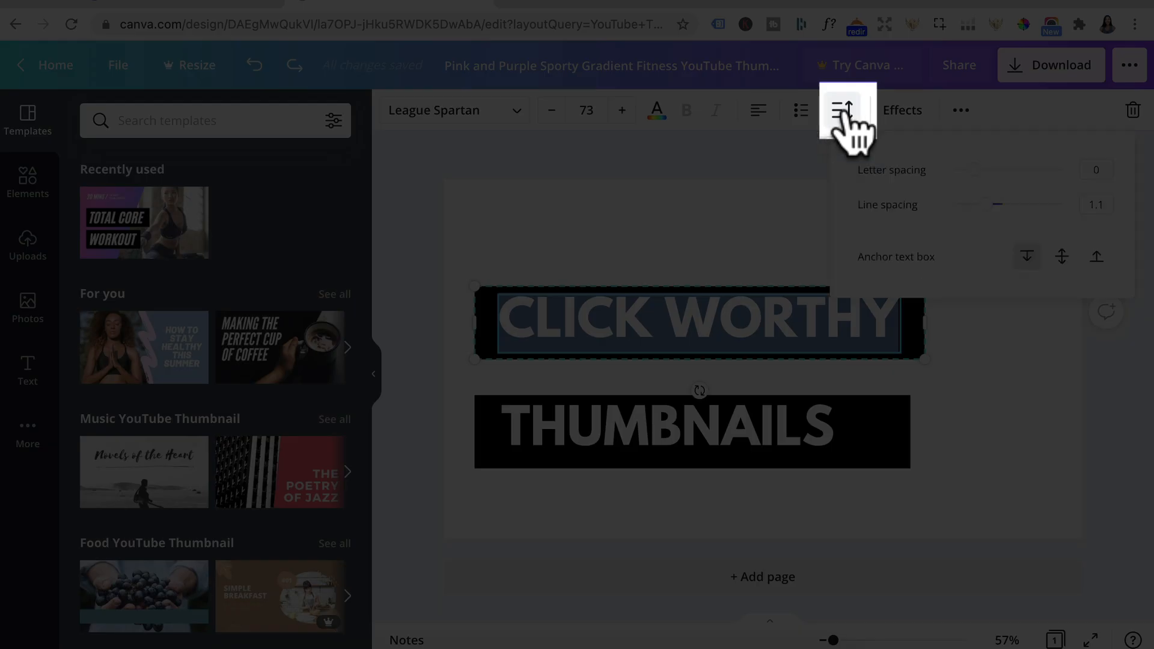
{"action": "left_click", "coordinate": [1092, 168]}
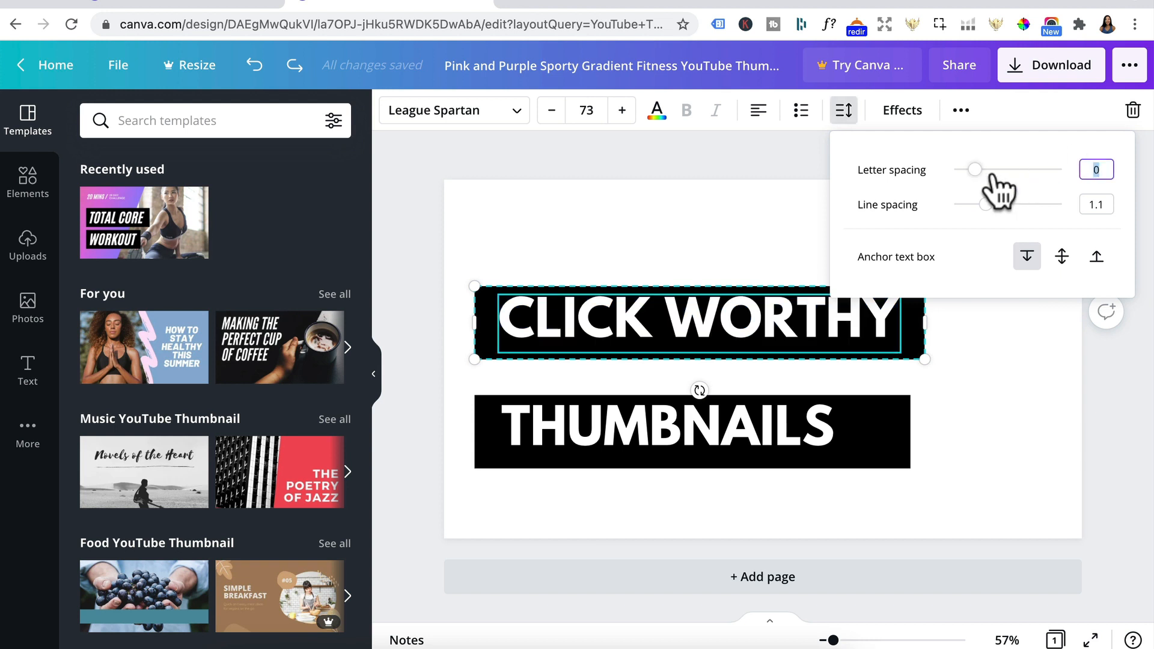
{"action": "mouse_move", "coordinate": [975, 170]}
{"action": "left_mouse_down"}
{"action": "mouse_move", "coordinate": [1002, 171]}
{"action": "mouse_move", "coordinate": [992, 184]}
{"action": "left_mouse_up"}
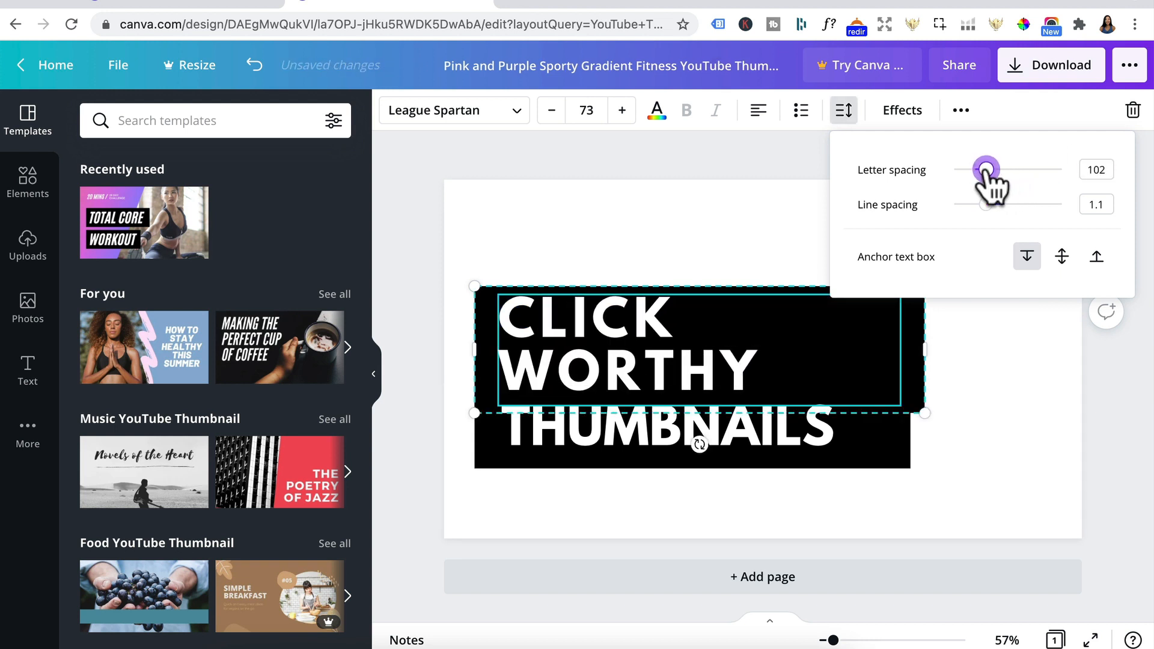
Step: Increase the letter spacing of the "THUMBNAILS" text to match the "CLICK WORTHY" text
{"action": "left_click", "coordinate": [790, 427]}
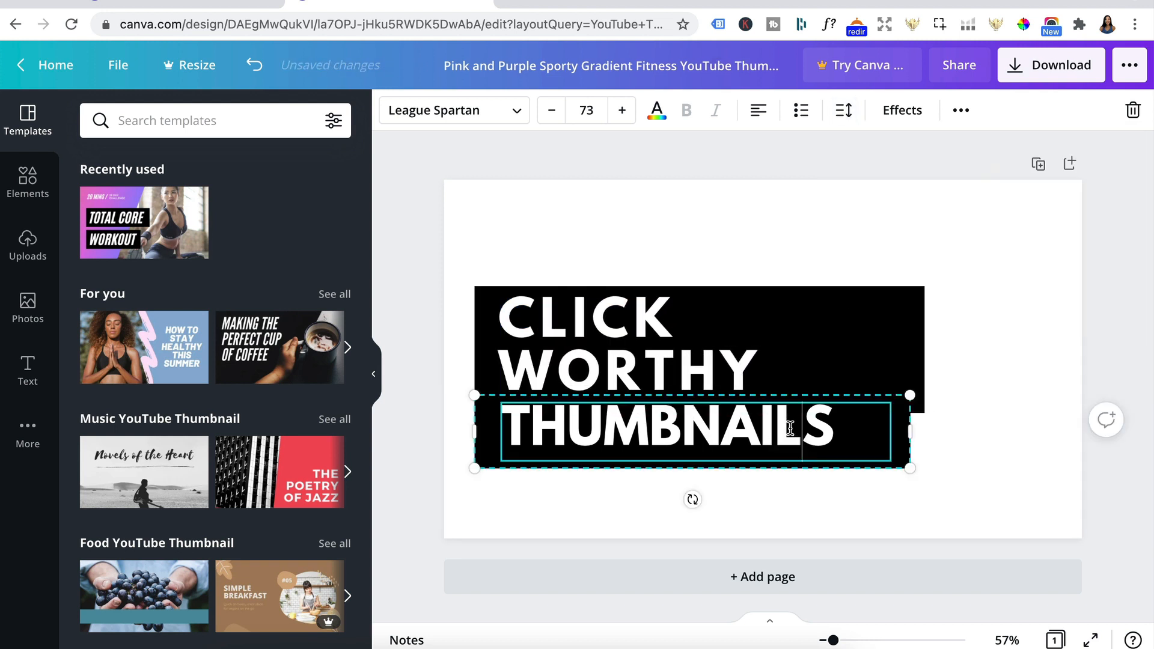
{"action": "double_click", "coordinate": [790, 427]}
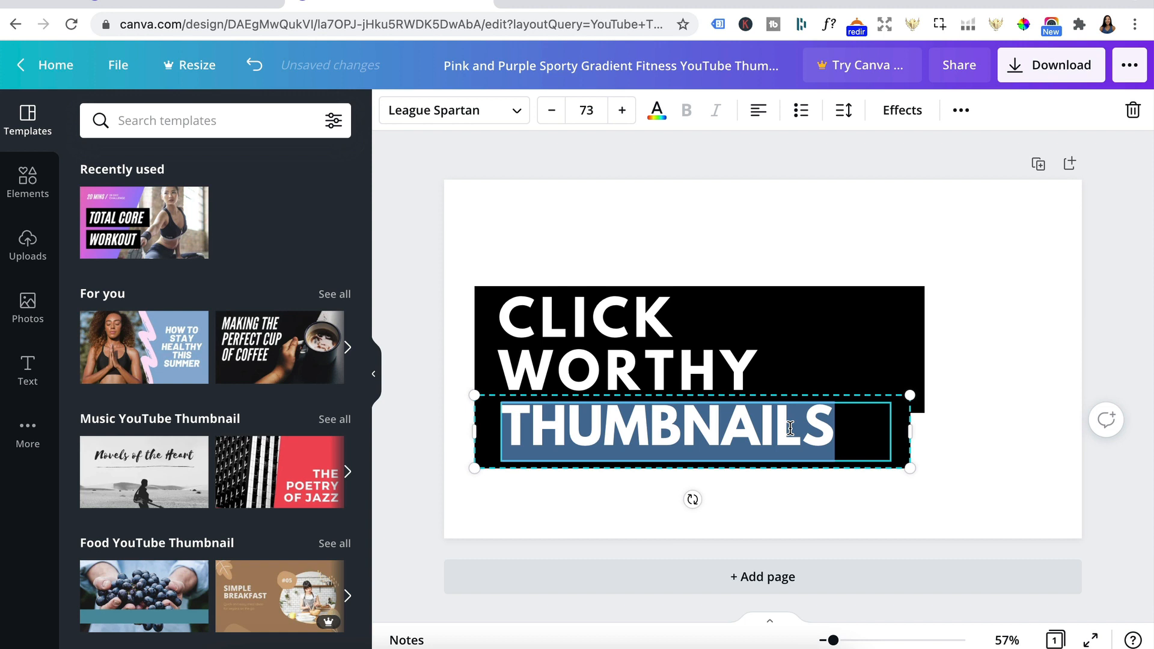
{"action": "left_click", "coordinate": [844, 110]}
{"action": "left_click", "coordinate": [1096, 170]}
{"action": "type", "text": "102"}
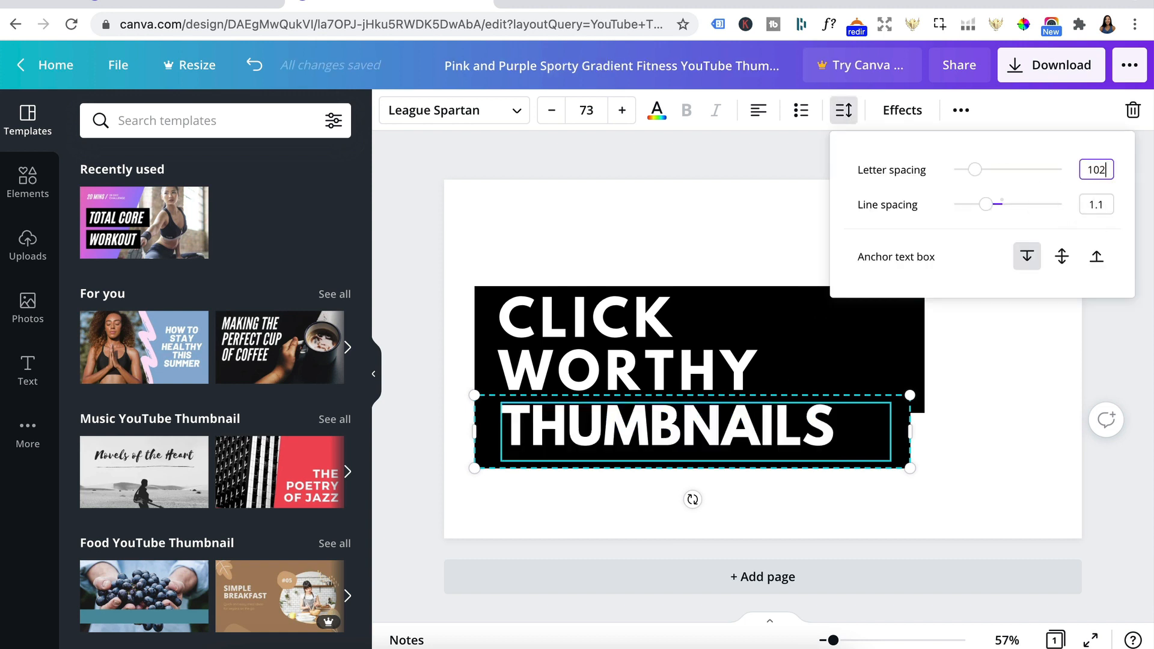
{"action": "key", "text": "Return"}
{"action": "left_click", "coordinate": [804, 306]}
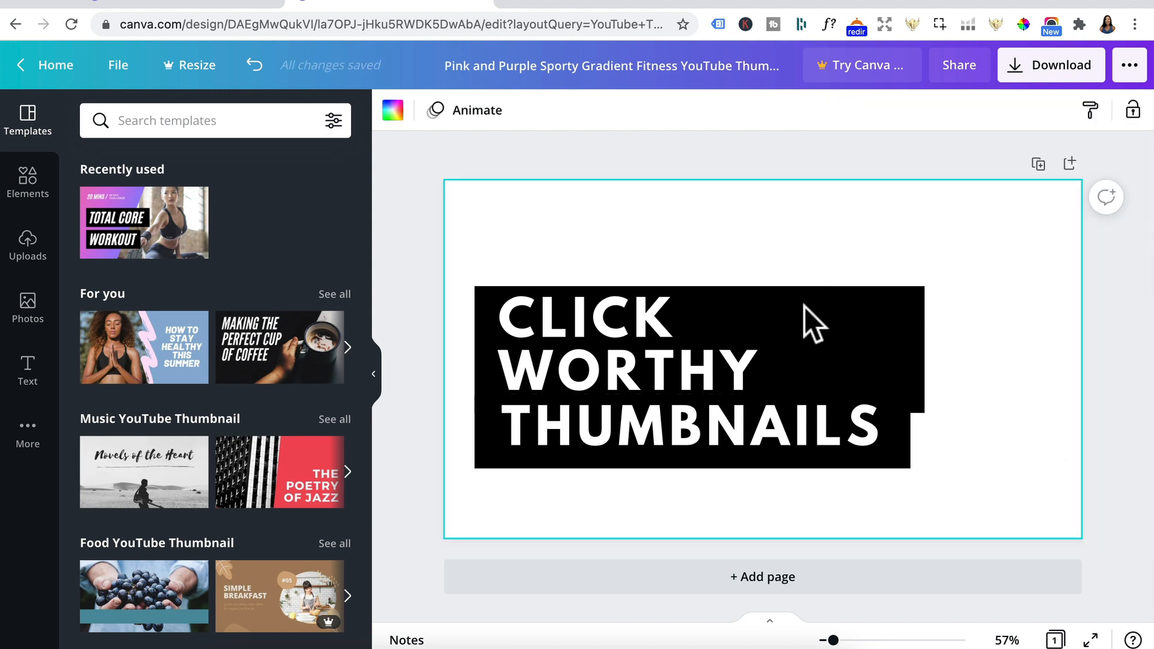
{"action": "left_click", "coordinate": [745, 297]}
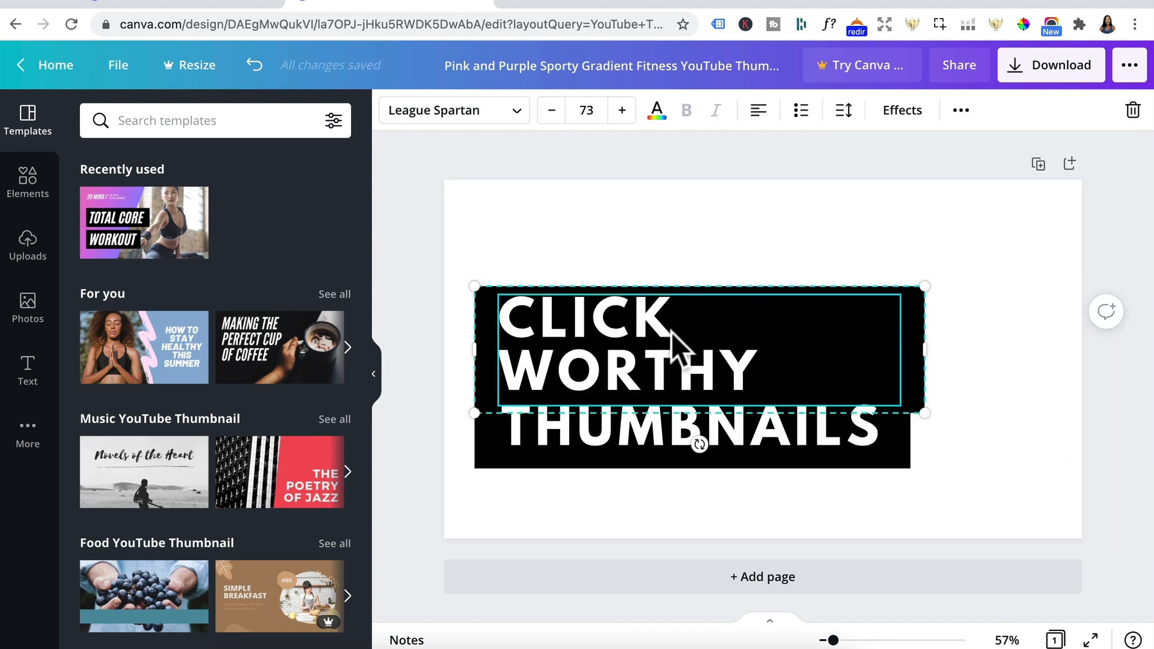
{"action": "left_click", "coordinate": [585, 235]}
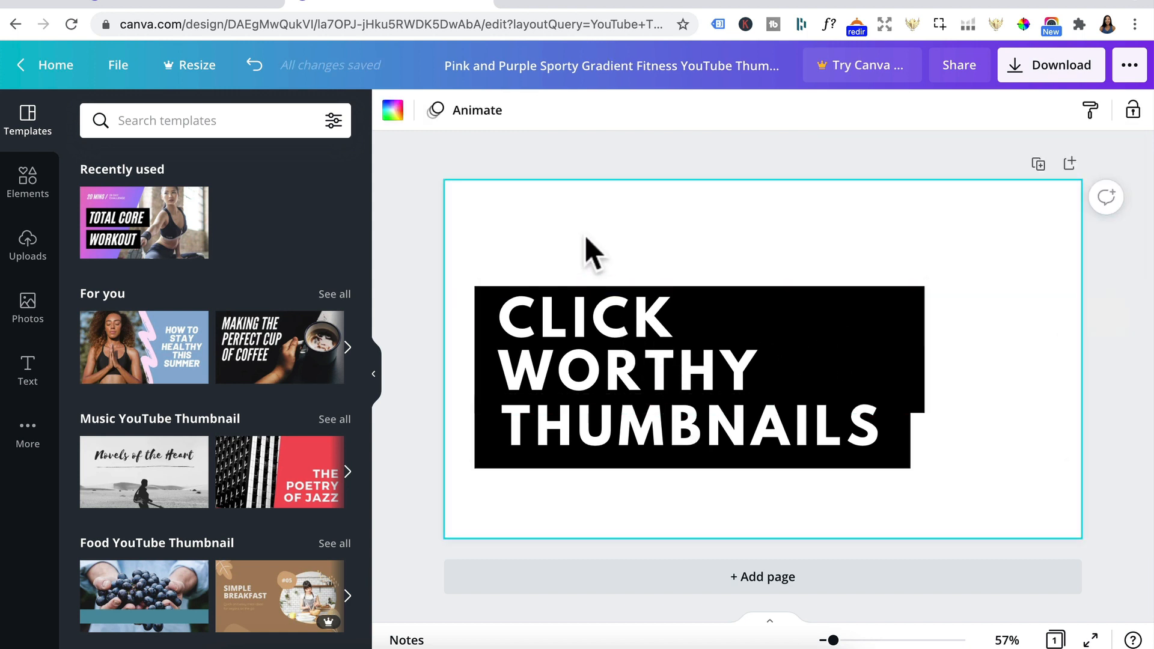
Step: Search the photos for "background" and place the free white marble photo on the page
{"action": "left_click", "coordinate": [31, 305]}
{"action": "type", "text": "background"}
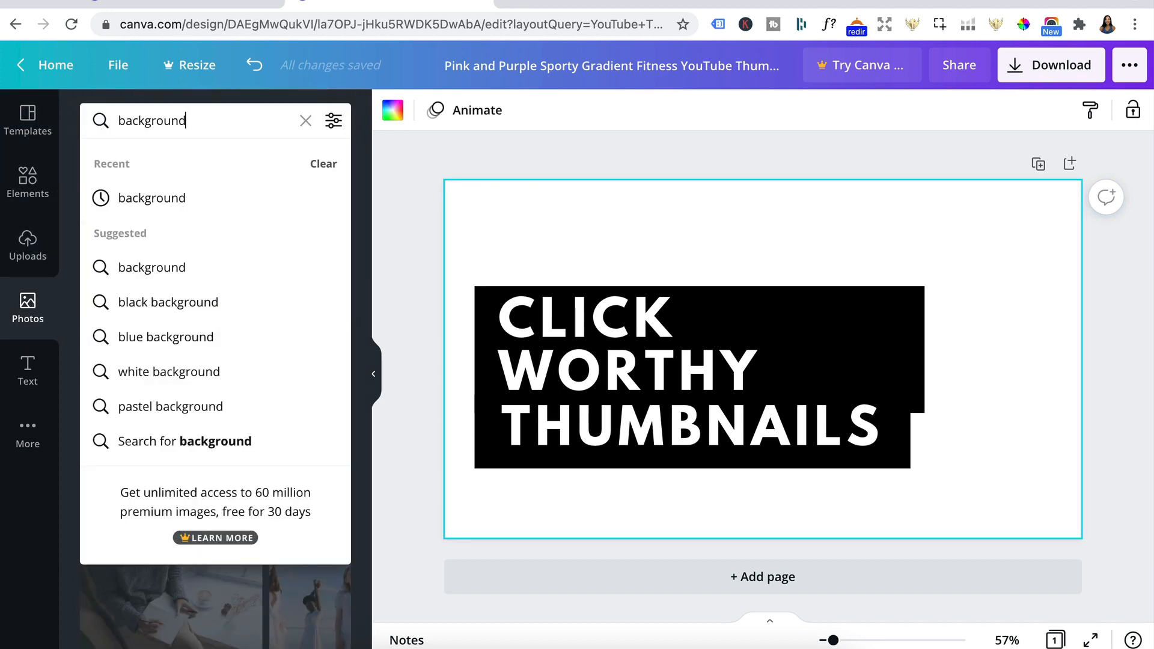
{"action": "key", "text": "Return"}
{"action": "scroll", "coordinate": [134, 349], "scroll_direction": "down", "scroll_amount": 5}
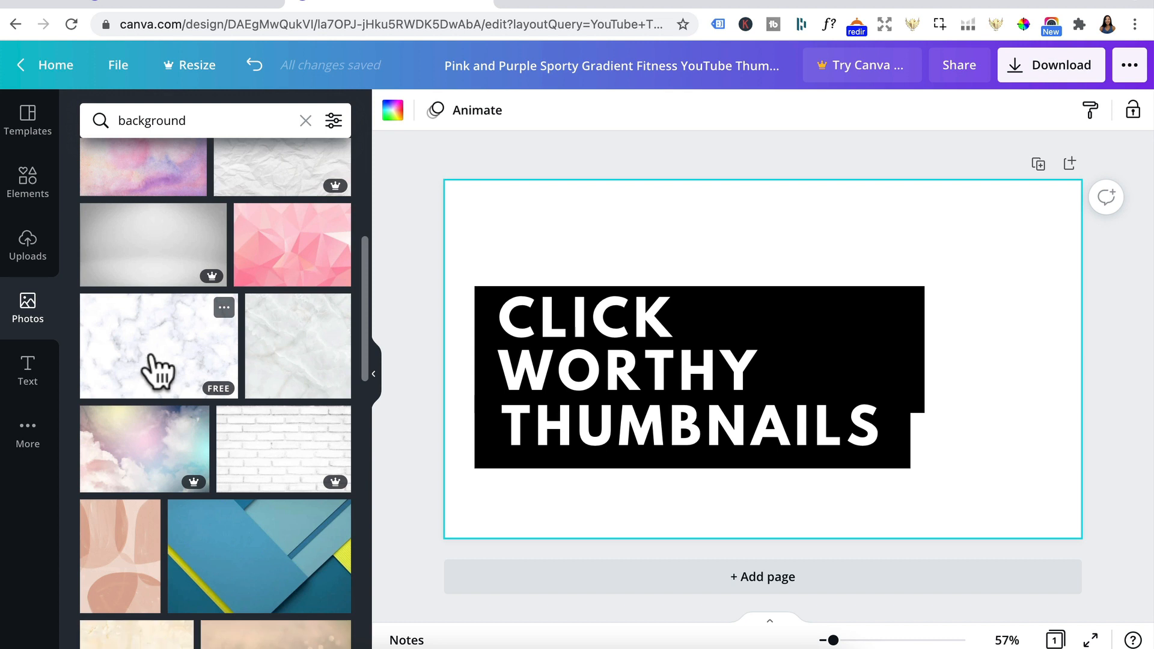
{"action": "left_click_drag", "start_coordinate": [171, 360], "coordinate": [499, 246]}
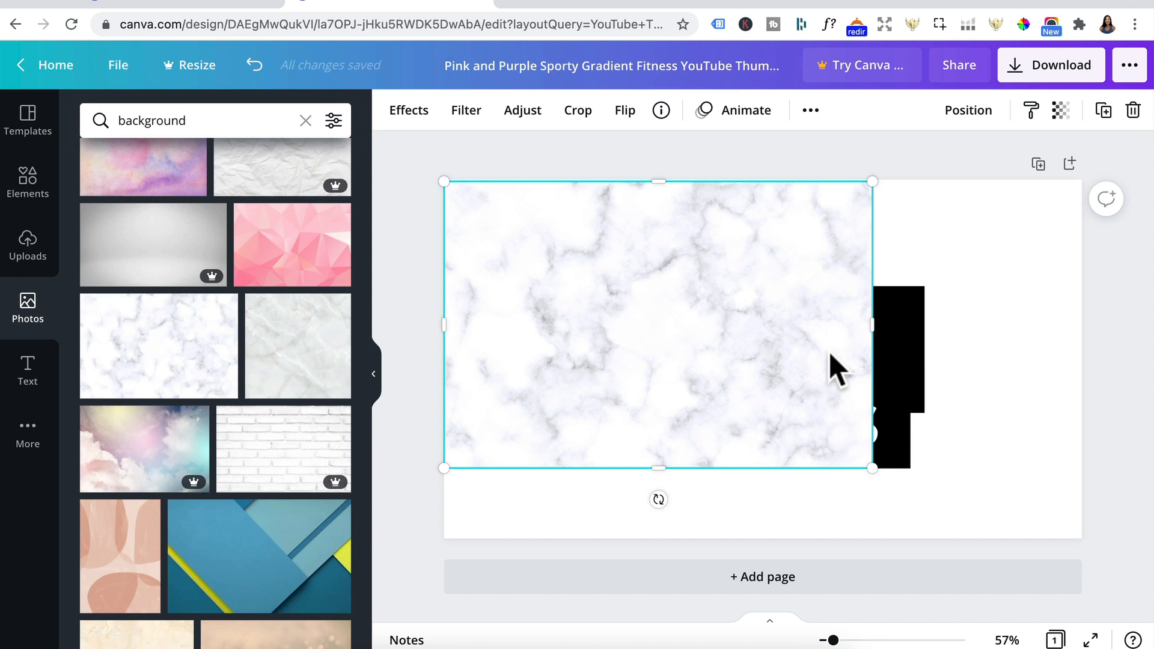
Step: Send the marble photo behind the title text and enlarge it to fill the whole page as the background
{"action": "left_click", "coordinate": [971, 113]}
{"action": "left_click", "coordinate": [921, 164]}
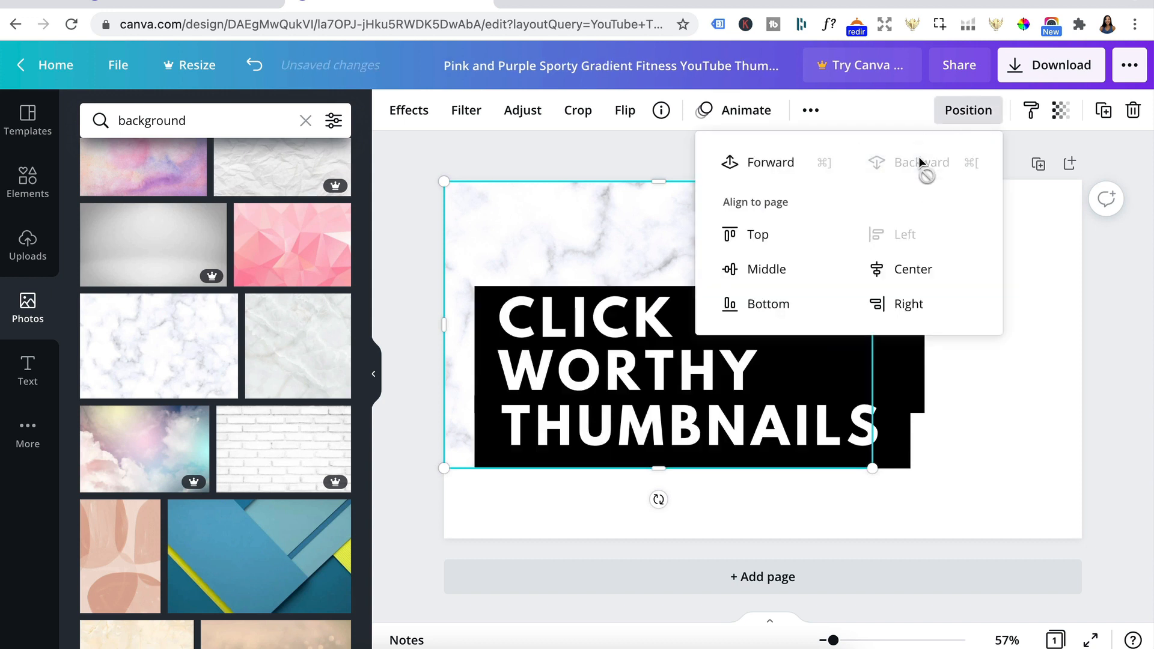
{"action": "left_click_drag", "start_coordinate": [872, 468], "coordinate": [1135, 554]}
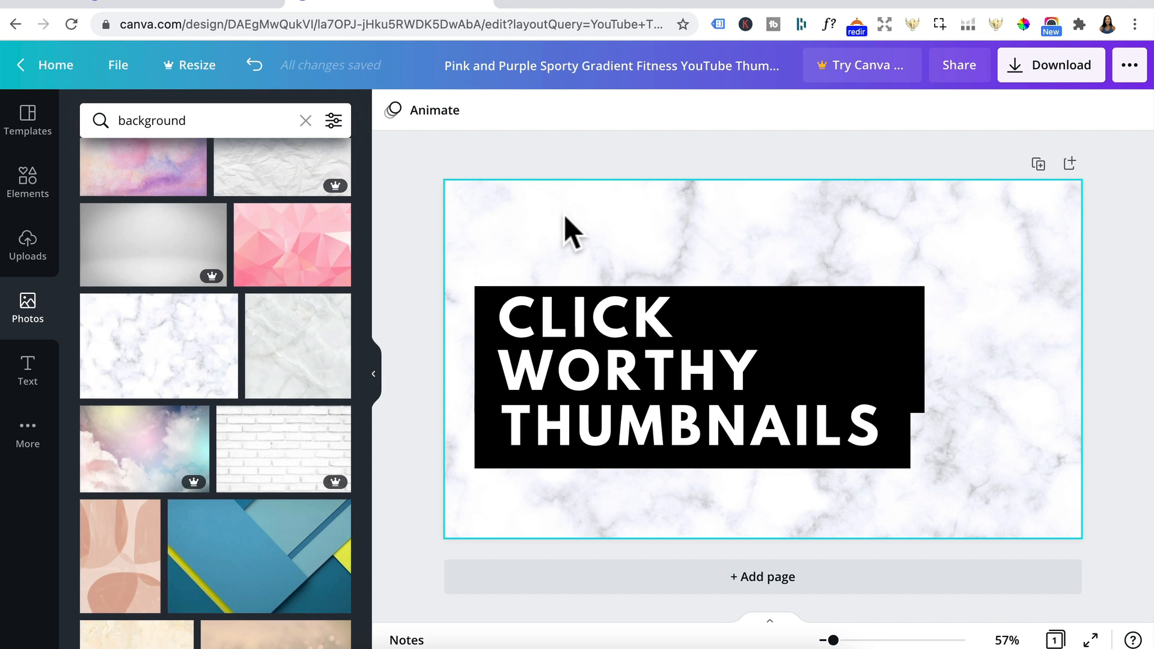
Step: Apply the Sea Green Duotone effect to the marble background
{"action": "left_click", "coordinate": [564, 214]}
{"action": "left_click", "coordinate": [452, 110]}
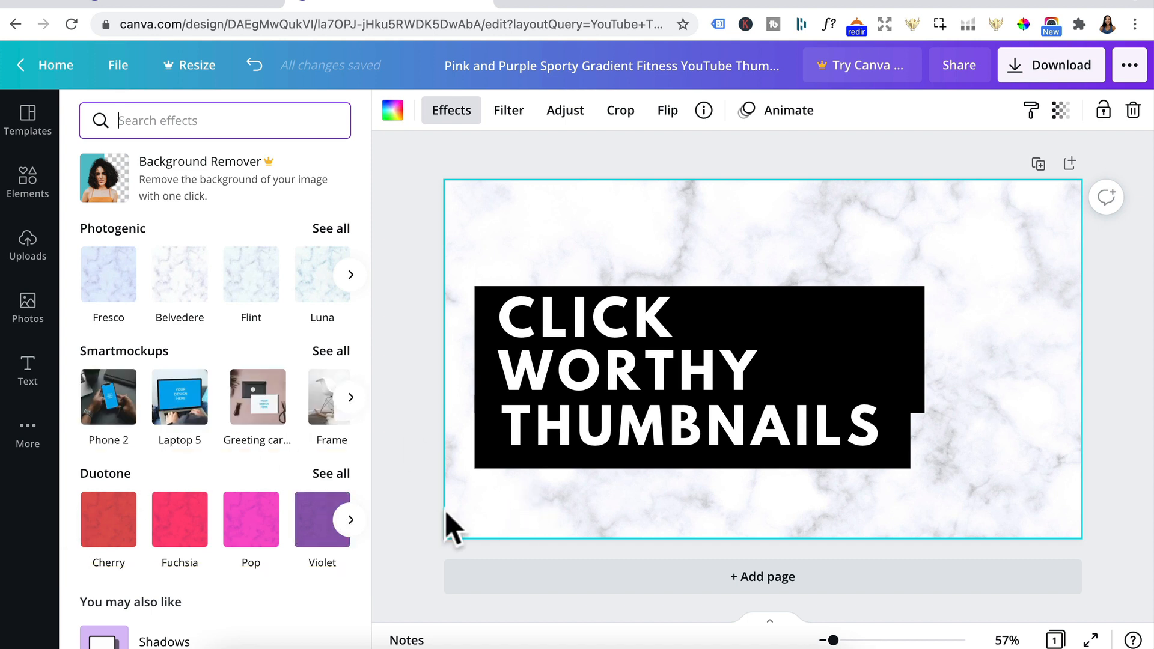
{"action": "left_click", "coordinate": [349, 519]}
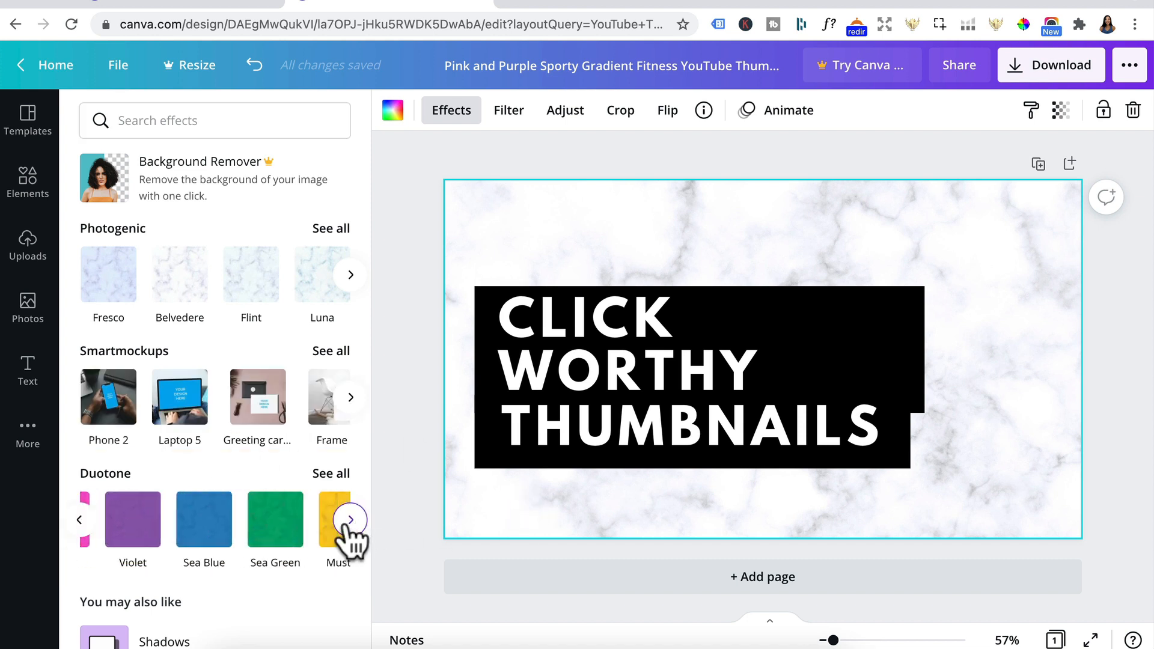
{"action": "left_click", "coordinate": [247, 529]}
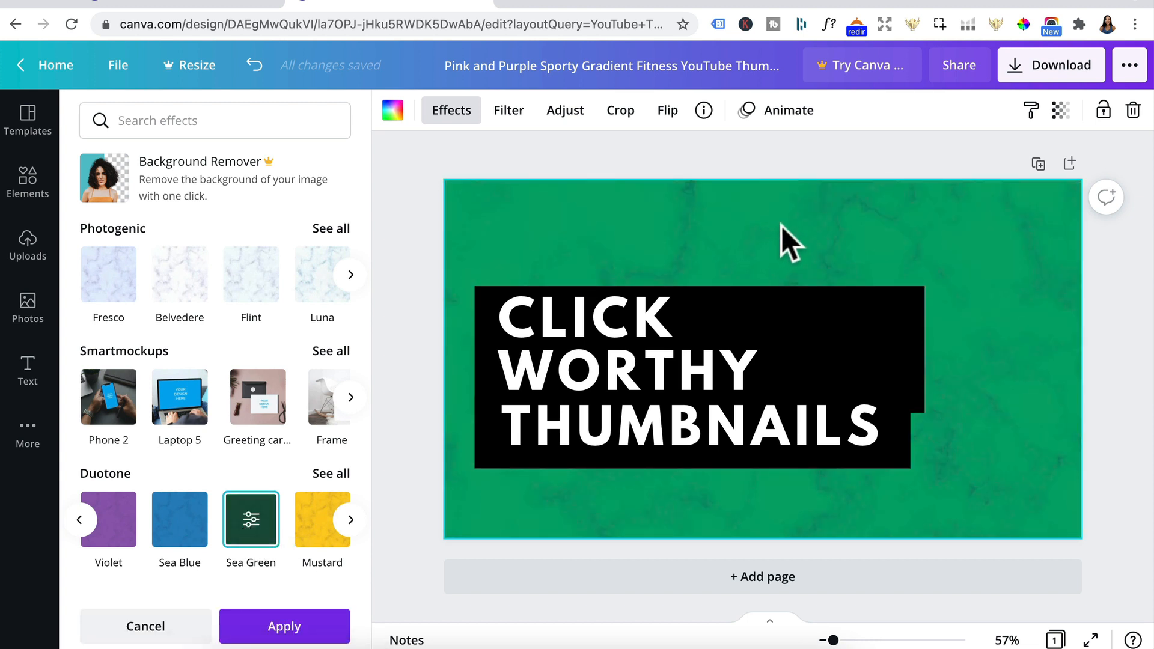
Step: Ungroup the "CLICK WORTHY" text from its black box and delete the box
{"action": "left_click", "coordinate": [796, 301]}
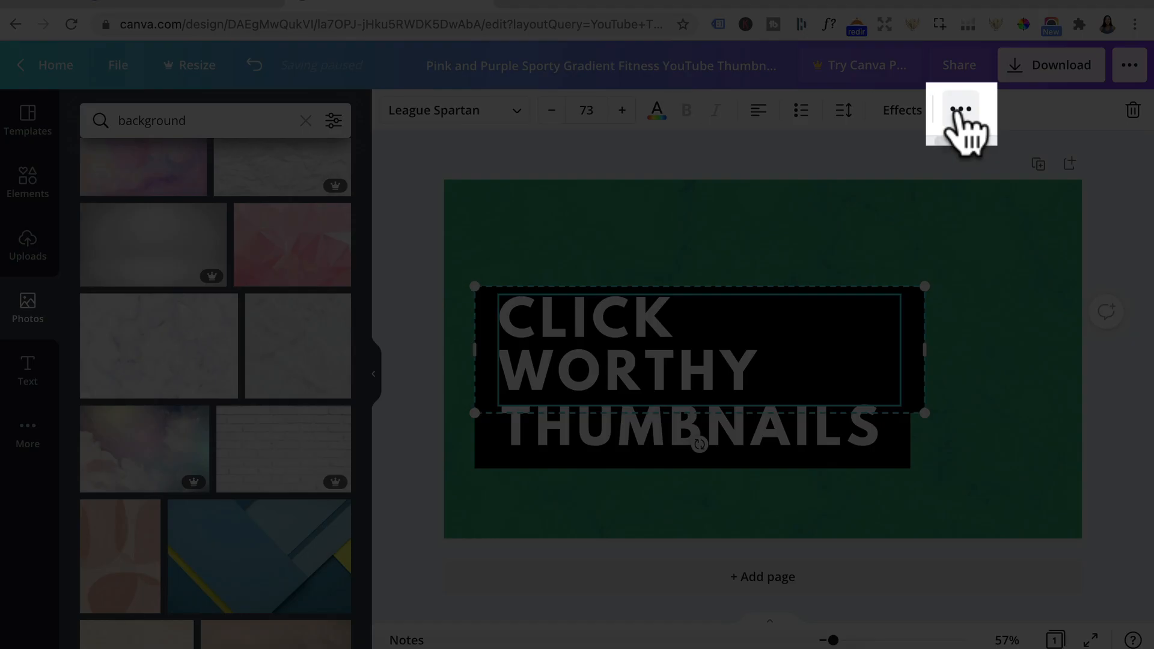
{"action": "left_click", "coordinate": [960, 110]}
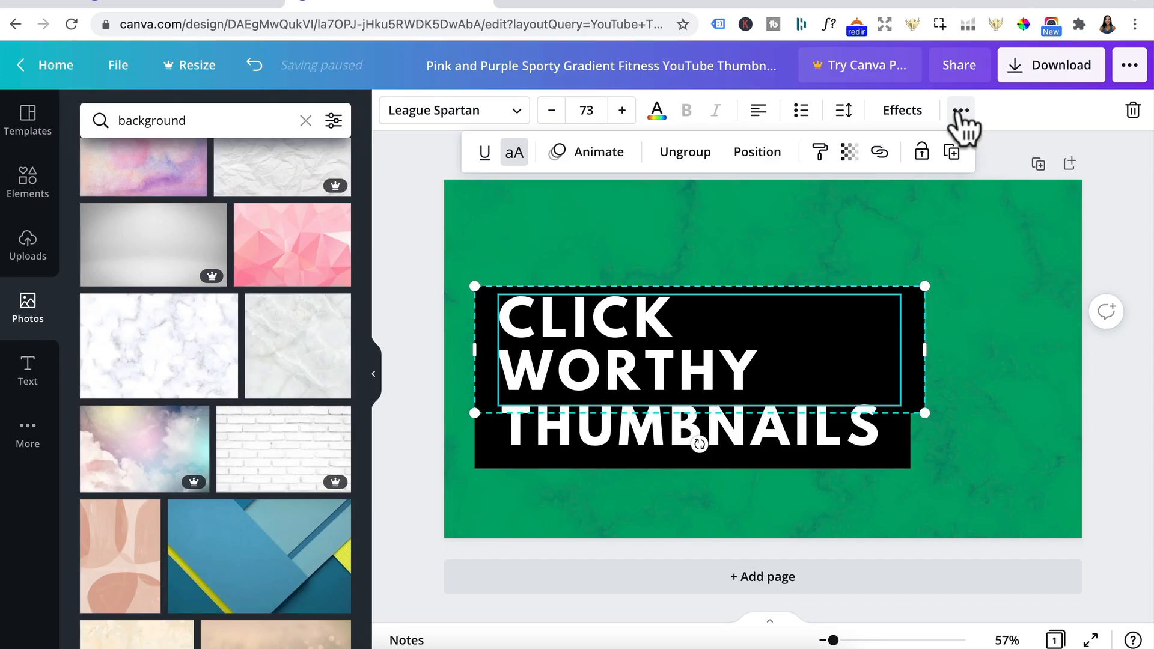
{"action": "left_click", "coordinate": [681, 151]}
{"action": "left_click", "coordinate": [925, 322]}
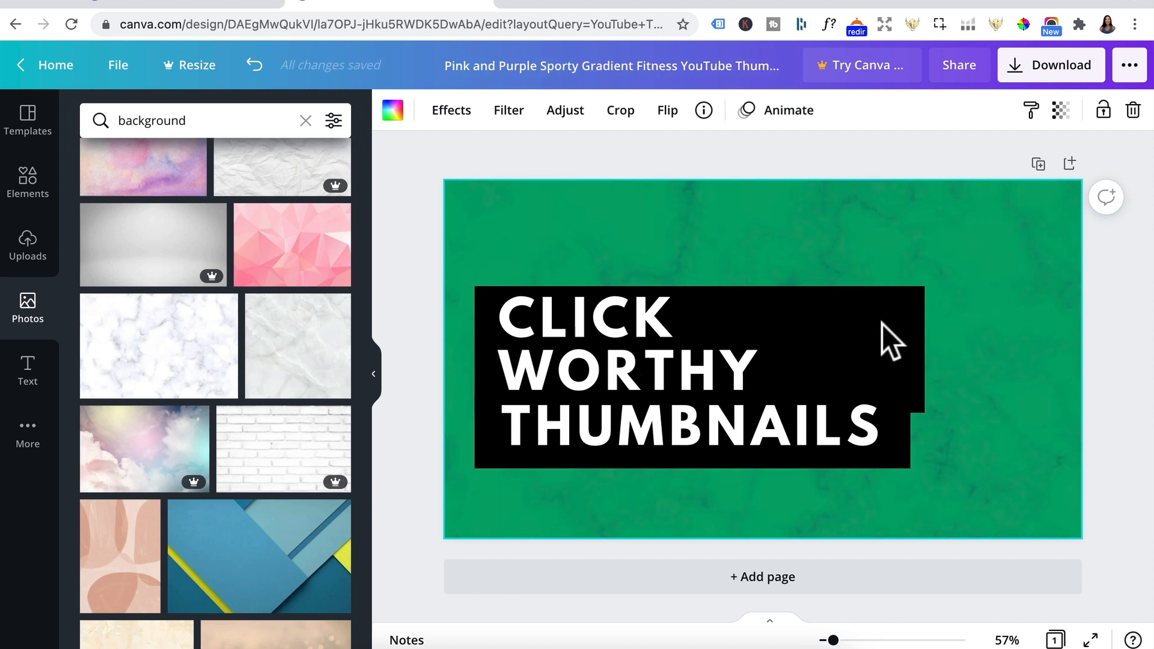
{"action": "left_click", "coordinate": [914, 327]}
{"action": "key", "text": "Delete"}
Step: Ungroup the "THUMBNAILS" text from its black box and delete the box
{"action": "left_click", "coordinate": [904, 428]}
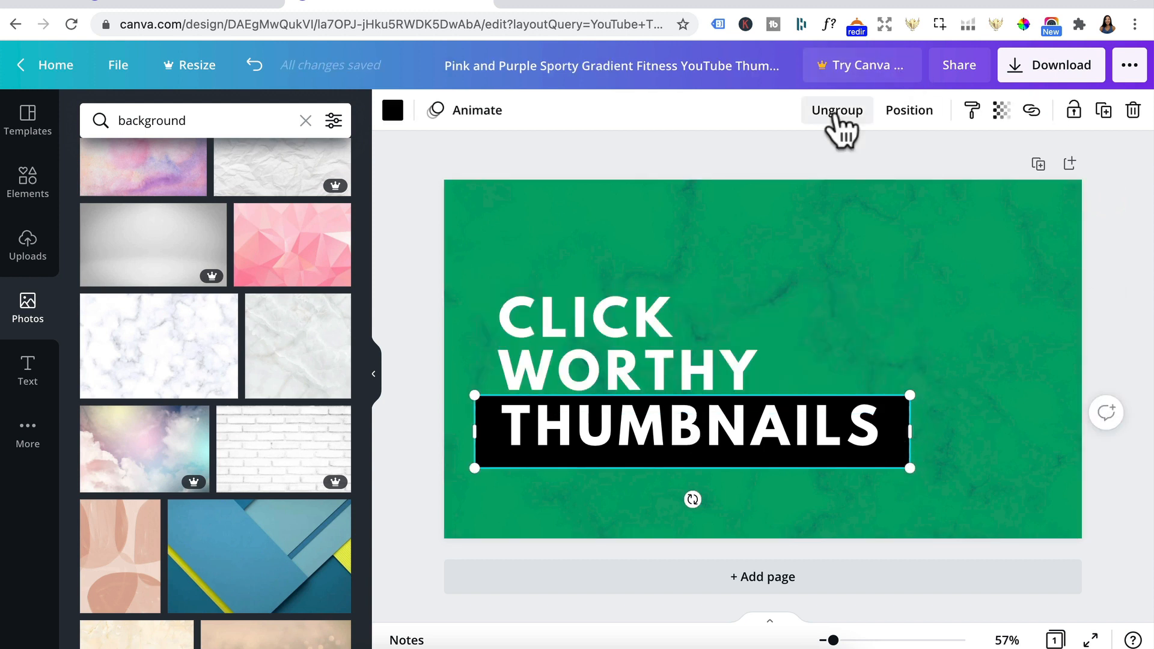
{"action": "left_click", "coordinate": [837, 113]}
{"action": "left_click", "coordinate": [953, 462]}
{"action": "left_click", "coordinate": [903, 447]}
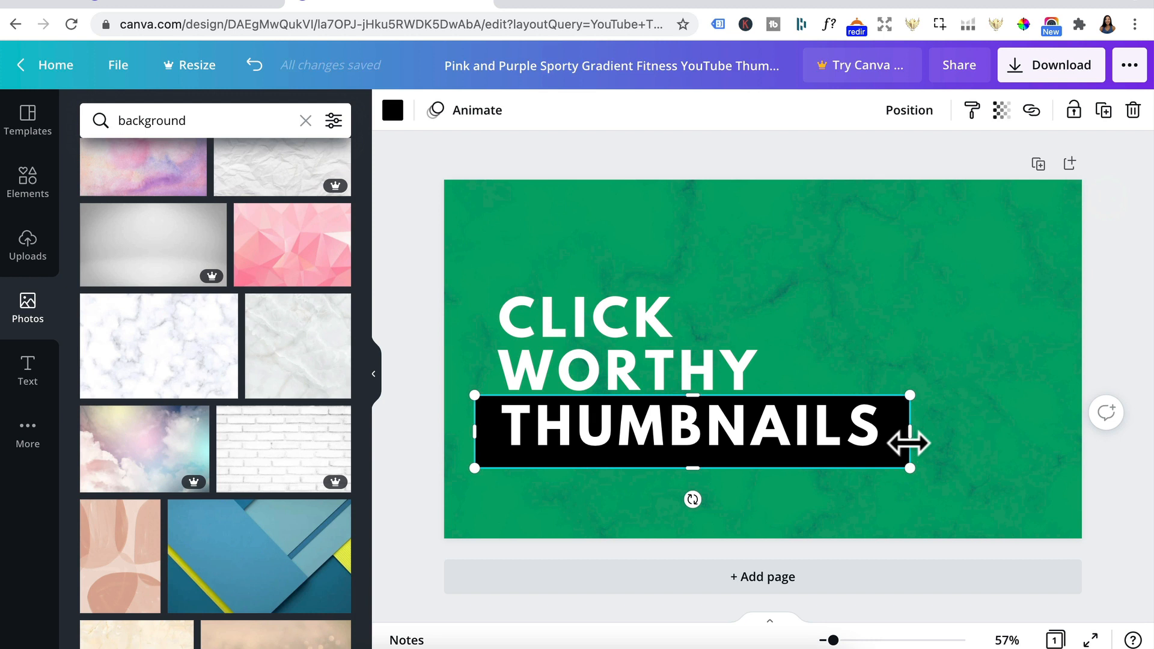
{"action": "key", "text": "Delete"}
Step: Move "CLICK WORTHY" to the upper left of the page and place "THUMBNAILS" directly below it, left-aligned
{"action": "left_click", "coordinate": [706, 397]}
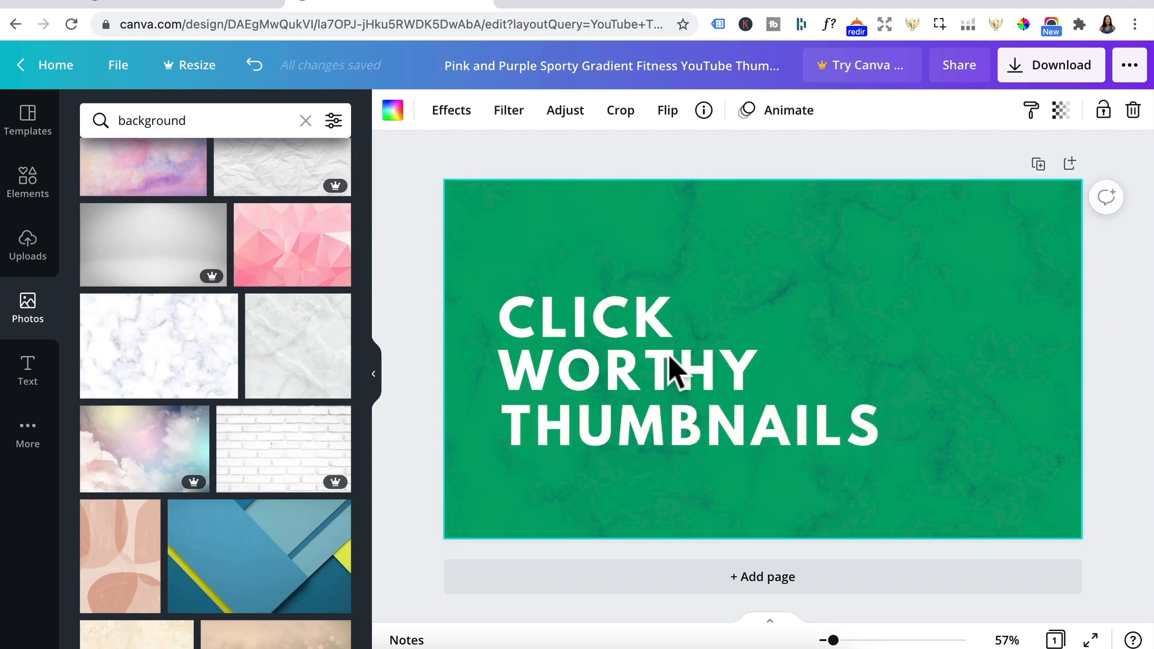
{"action": "left_click", "coordinate": [668, 354]}
{"action": "left_click_drag", "start_coordinate": [661, 353], "coordinate": [653, 281]}
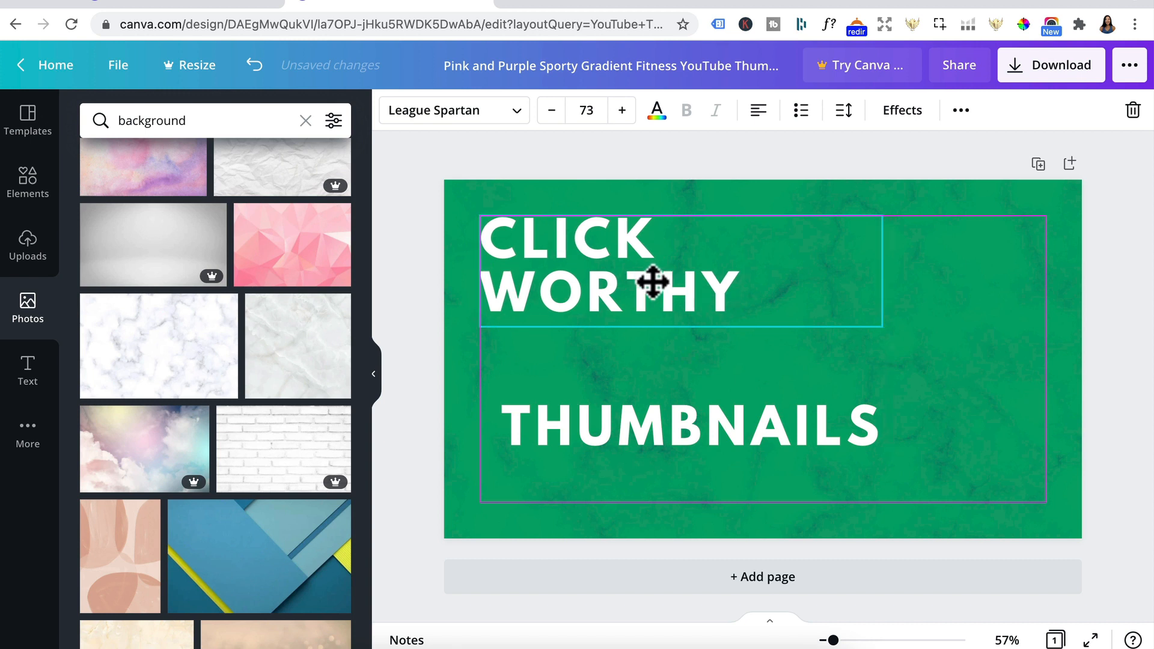
{"action": "left_click", "coordinate": [716, 431]}
{"action": "left_click_drag", "start_coordinate": [716, 431], "coordinate": [695, 358]}
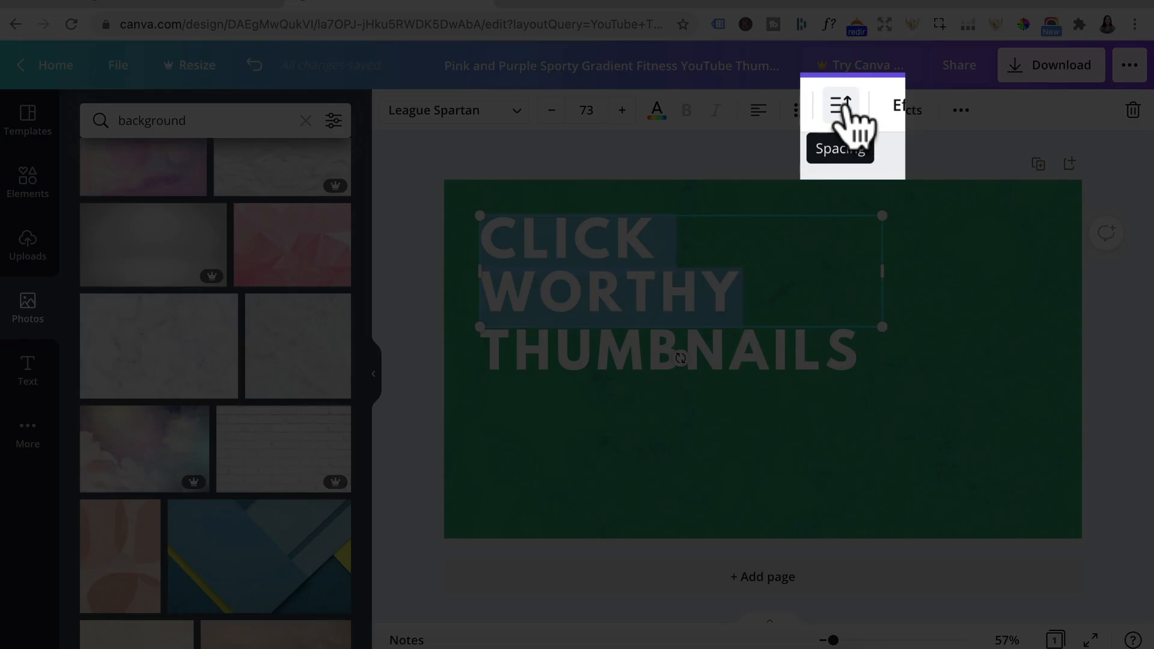
Step: Set the line spacing of the "CLICK WORTHY" text to 1.11 and check the spacing settings of "THUMBNAILS"
{"action": "left_click", "coordinate": [843, 110]}
{"action": "mouse_move", "coordinate": [986, 202]}
{"action": "left_mouse_down"}
{"action": "mouse_move", "coordinate": [1002, 203]}
{"action": "mouse_move", "coordinate": [961, 204]}
{"action": "mouse_move", "coordinate": [986, 203]}
{"action": "left_mouse_up"}
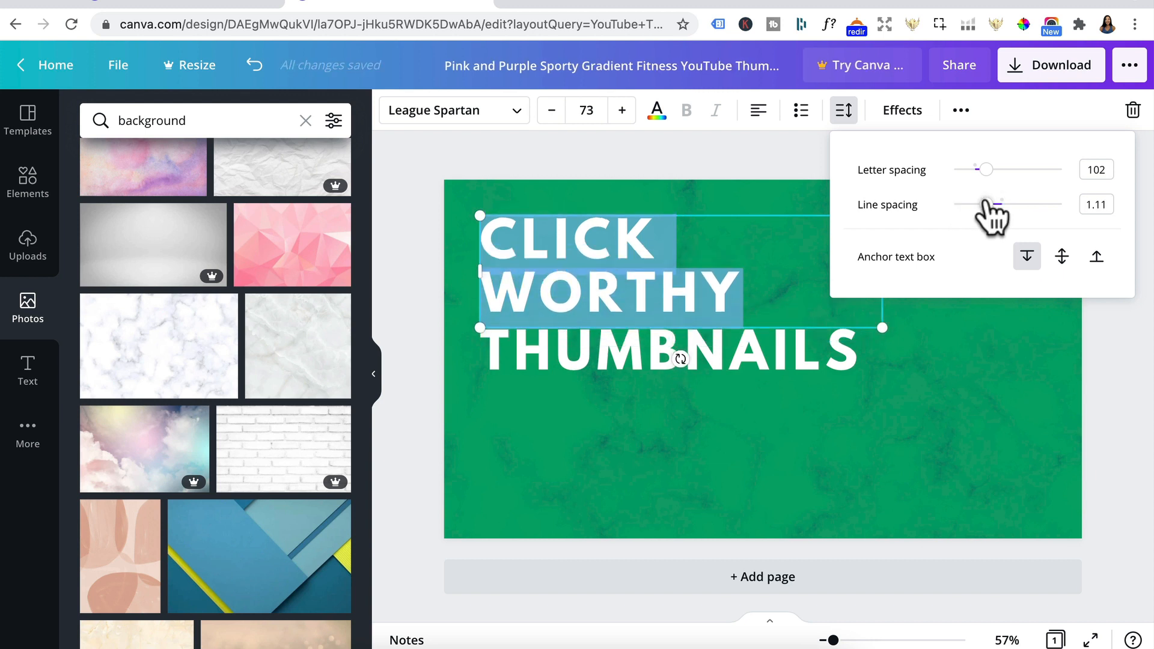
{"action": "left_click", "coordinate": [791, 359]}
{"action": "left_click", "coordinate": [792, 360]}
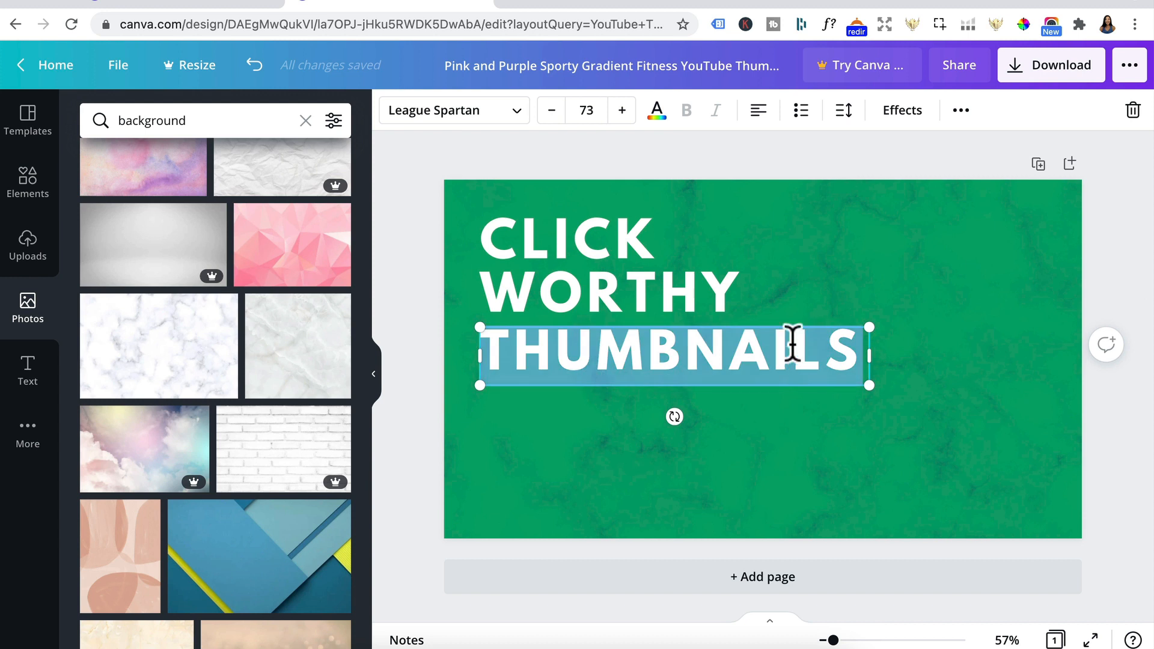
{"action": "left_click", "coordinate": [843, 110]}
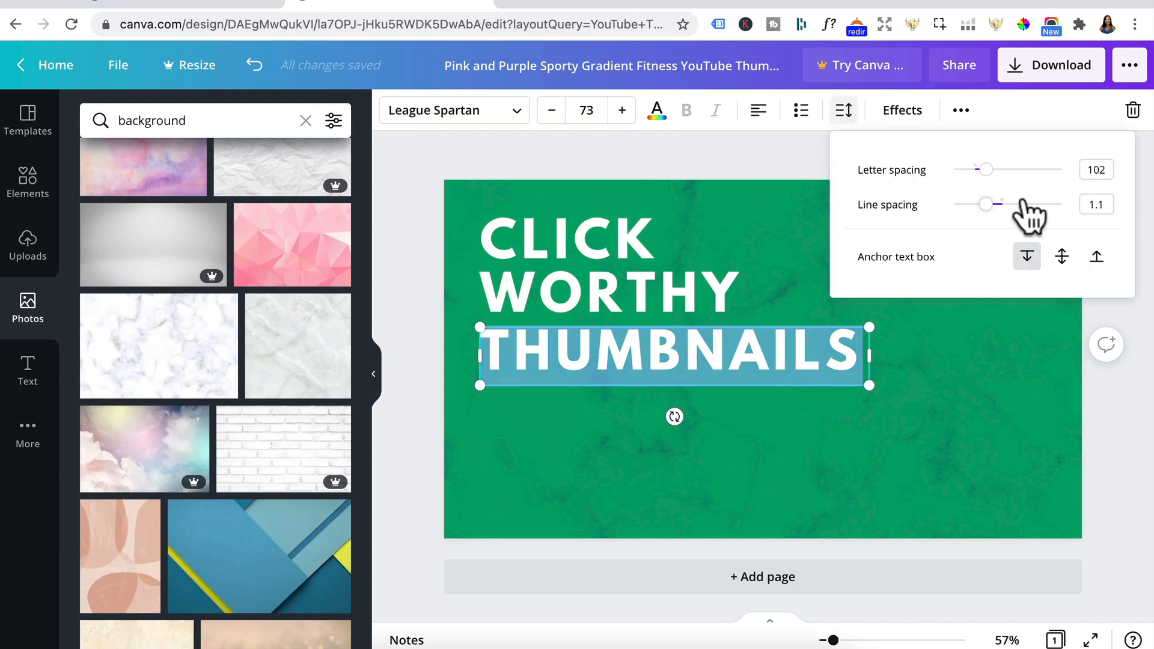
{"action": "left_click", "coordinate": [840, 446]}
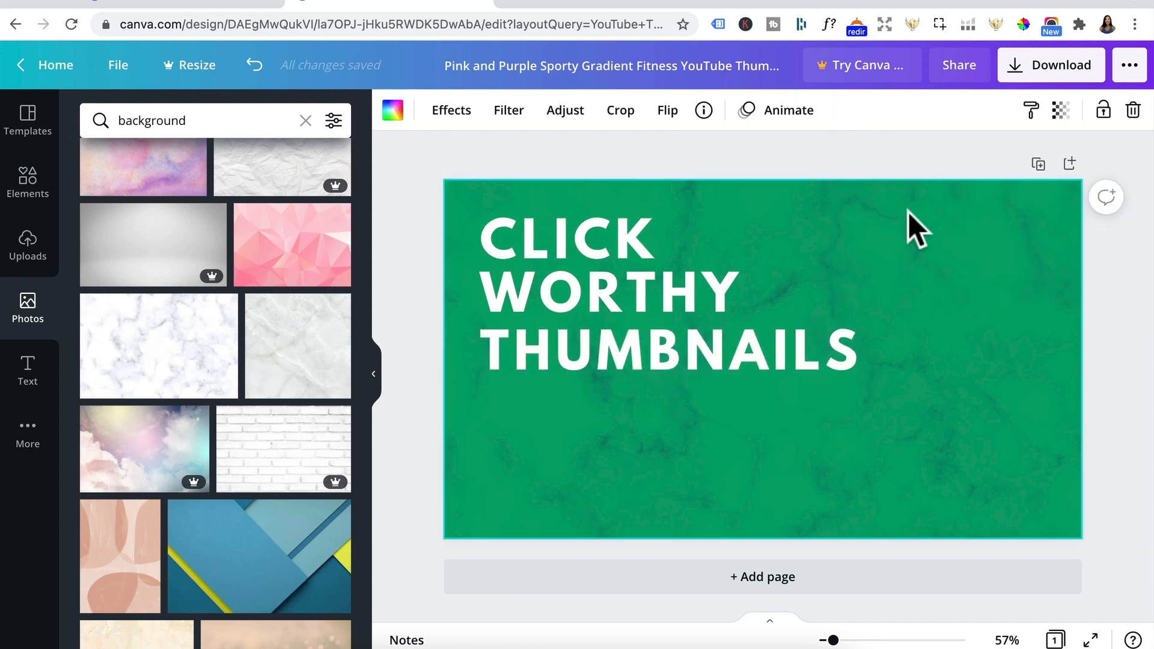
Step: Upload the cut-out portrait of the pointing woman and add it to the page
{"action": "left_click", "coordinate": [27, 256]}
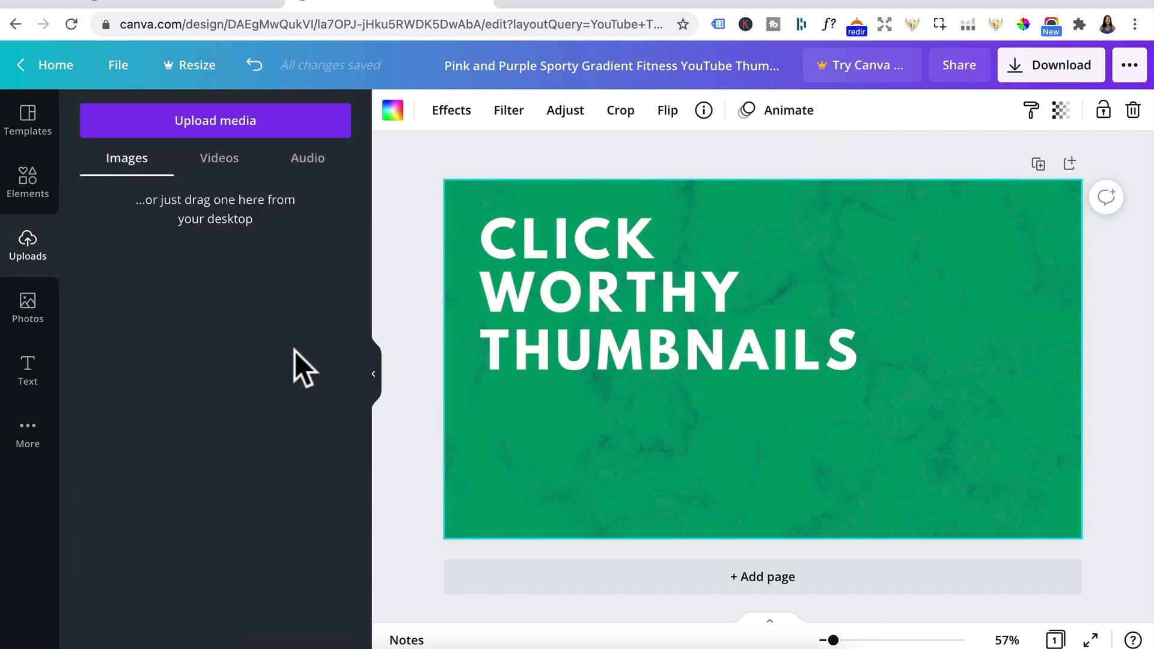
{"action": "left_click", "coordinate": [244, 120]}
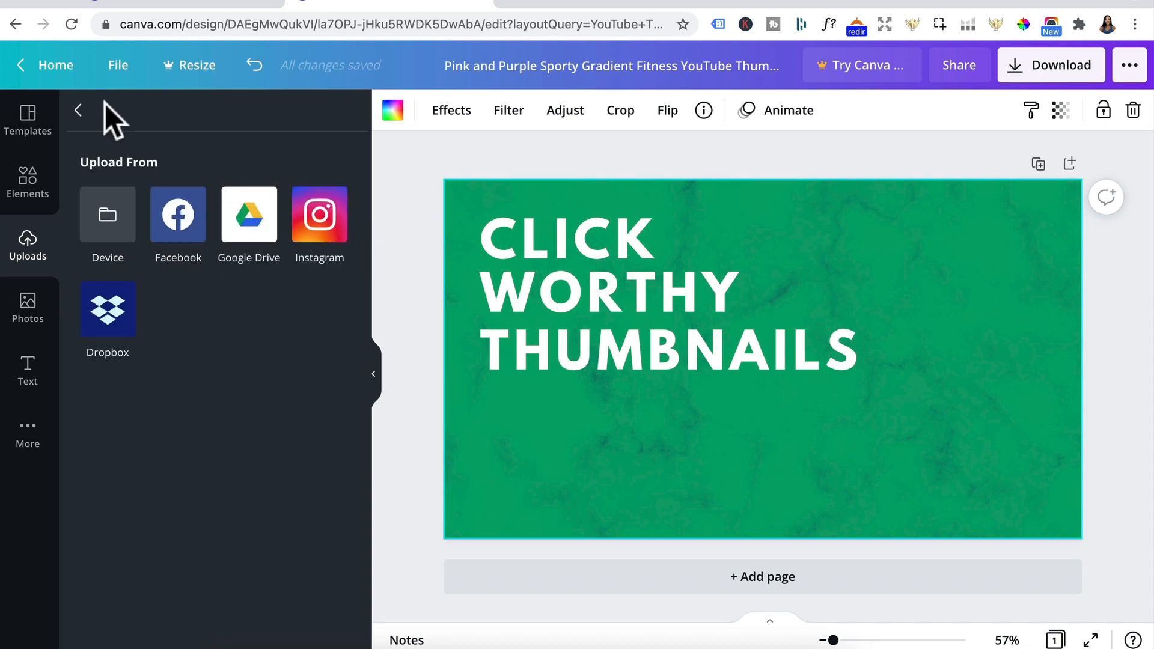
{"action": "left_click", "coordinate": [77, 109]}
{"action": "left_click_drag", "start_coordinate": [157, 266], "coordinate": [259, 209]}
{"action": "left_click", "coordinate": [174, 246]}
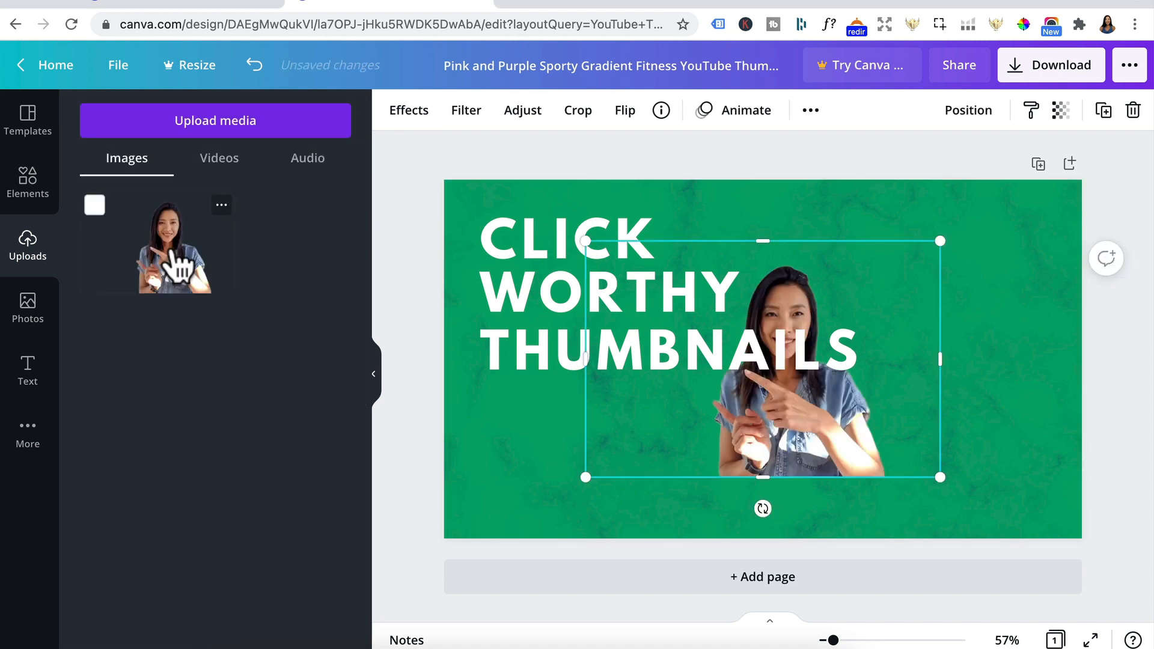
Step: Enlarge the portrait and position it on the right side of the thumbnail, clear of the title text
{"action": "left_click_drag", "start_coordinate": [829, 445], "coordinate": [1000, 385]}
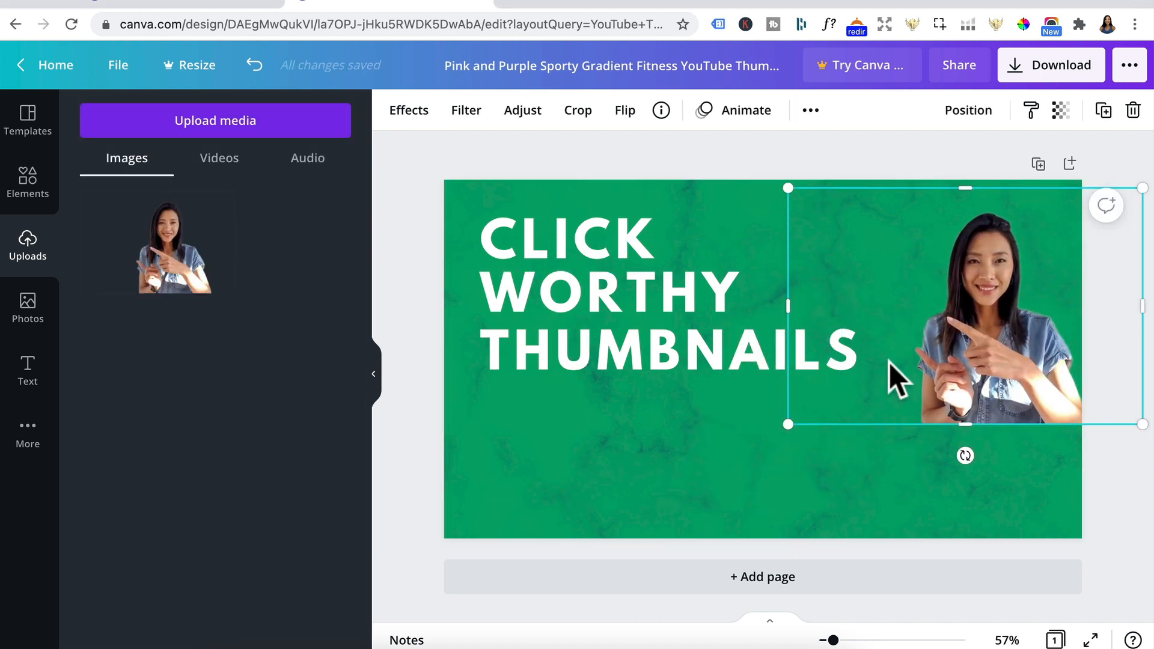
{"action": "double_click", "coordinate": [889, 364]}
{"action": "left_click_drag", "start_coordinate": [787, 422], "coordinate": [641, 603]}
{"action": "left_click", "coordinate": [426, 112]}
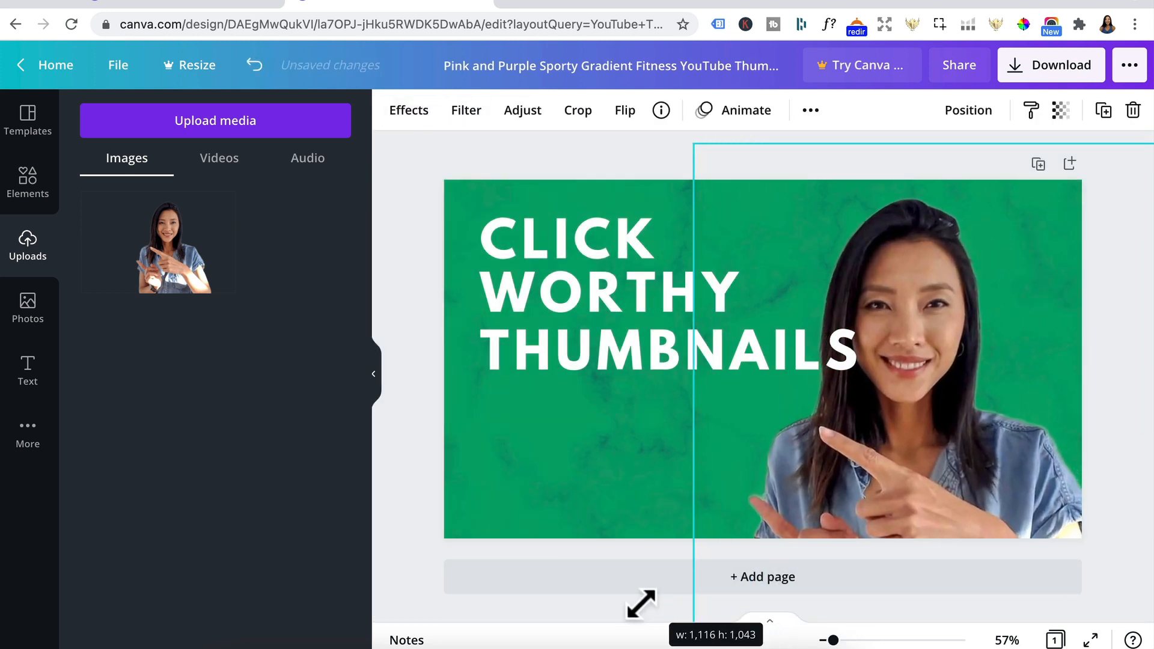
{"action": "left_click_drag", "start_coordinate": [983, 439], "coordinate": [1042, 427]}
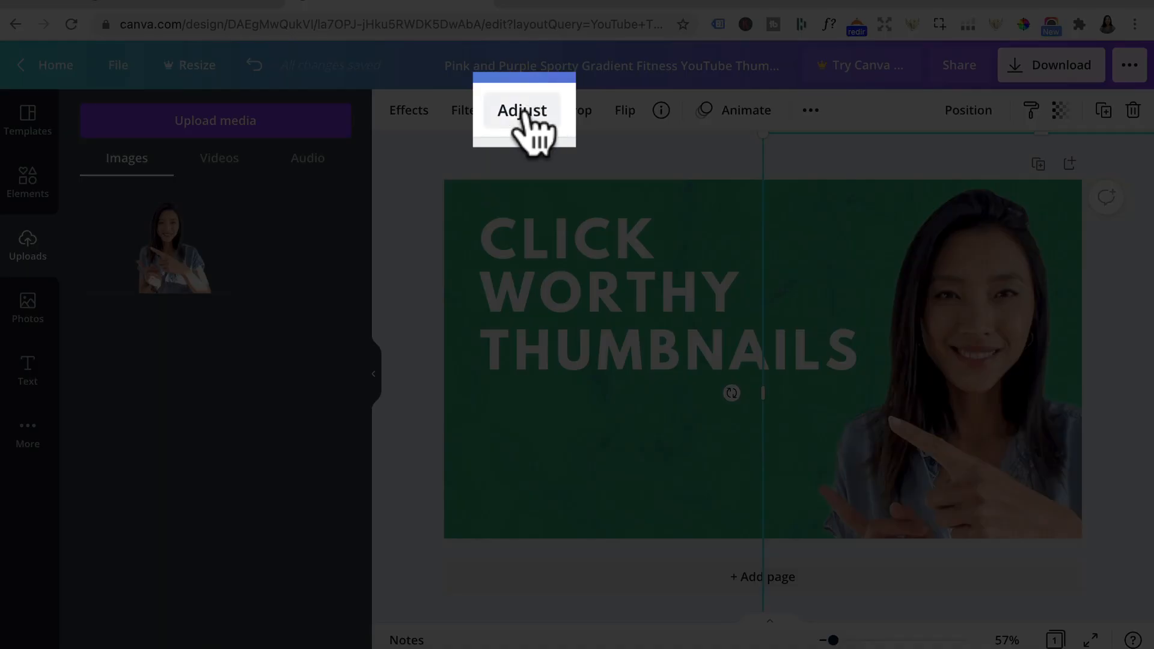
Step: Increase the portrait's brightness to 13
{"action": "left_click", "coordinate": [523, 111]}
{"action": "left_click_drag", "start_coordinate": [230, 151], "coordinate": [239, 152]}
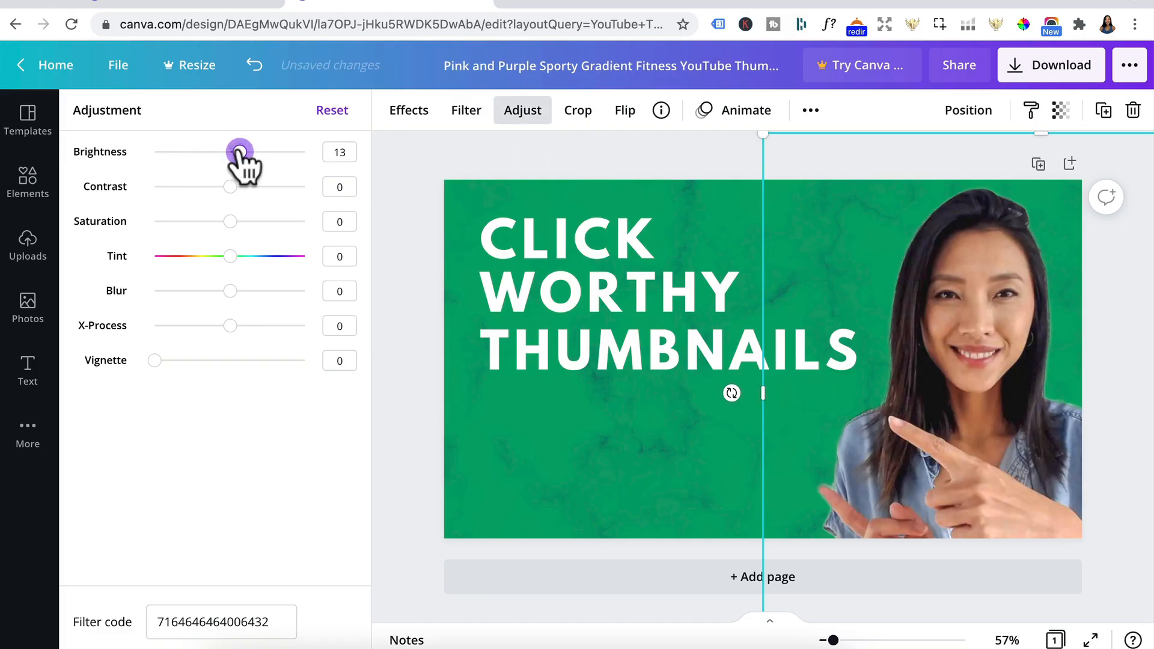
{"action": "left_click", "coordinate": [475, 380]}
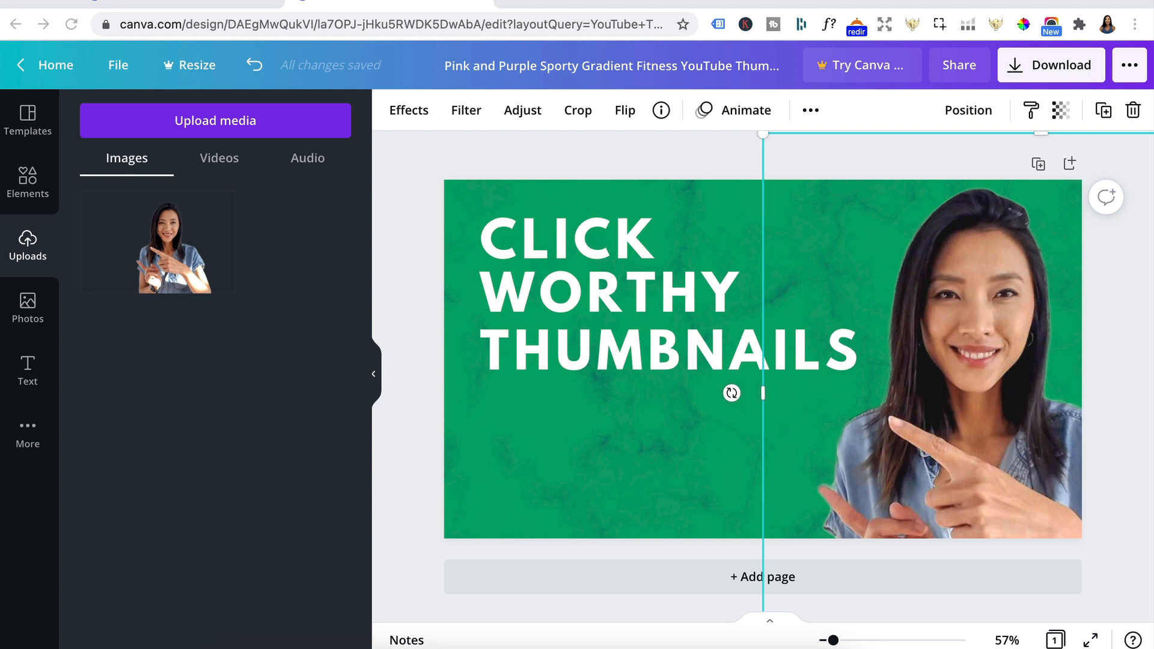
Step: Upload the round Canva logo and place it, reduced in size, between the title's upper lines and the portrait
{"action": "left_click_drag", "start_coordinate": [286, 1], "coordinate": [286, 163]}
{"action": "left_click", "coordinate": [150, 265]}
{"action": "left_click_drag", "start_coordinate": [785, 438], "coordinate": [829, 364]}
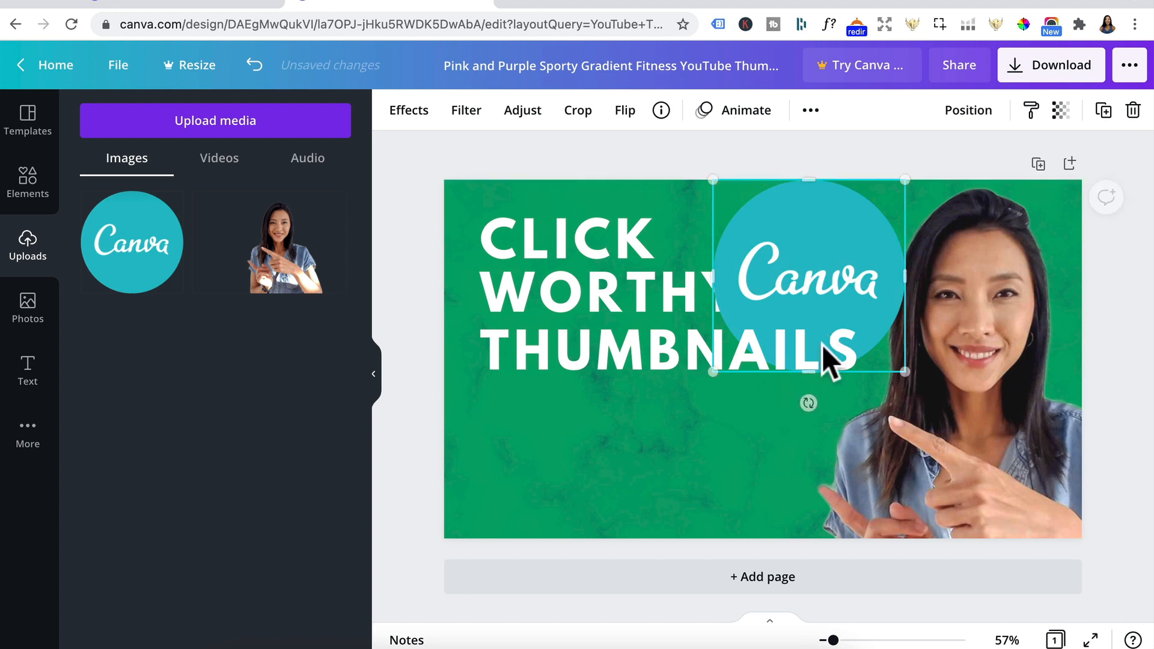
{"action": "left_click_drag", "start_coordinate": [714, 372], "coordinate": [775, 311]}
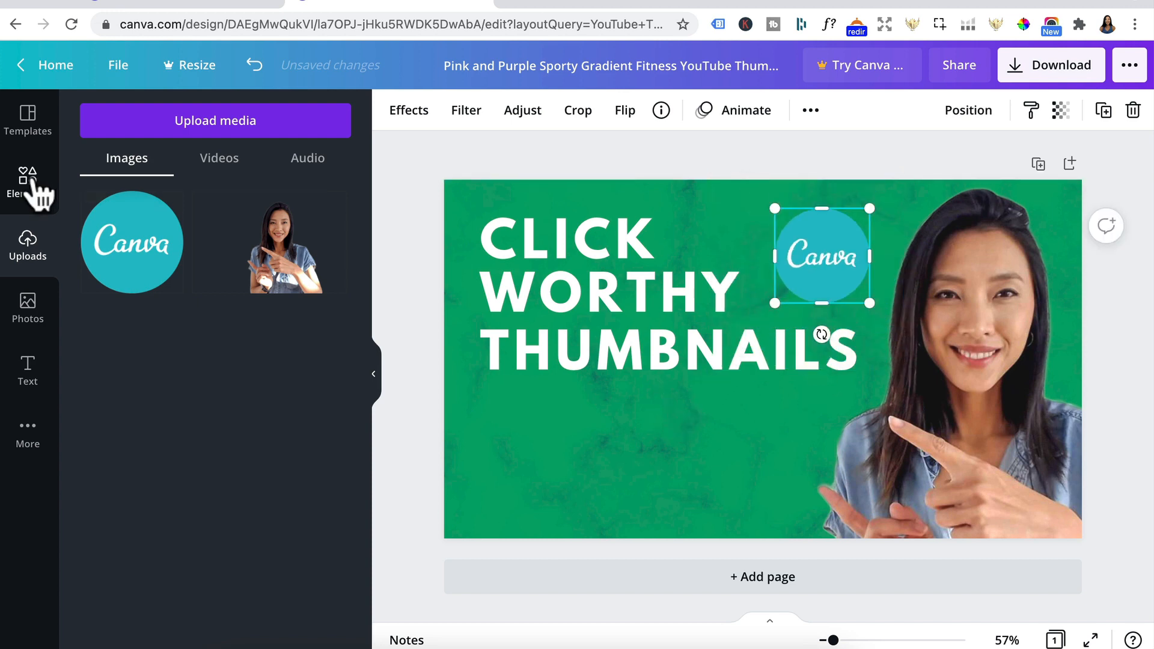
Step: Add a white circle slightly larger than the Canva logo and position it over the logo
{"action": "left_click", "coordinate": [36, 193]}
{"action": "left_click", "coordinate": [104, 373]}
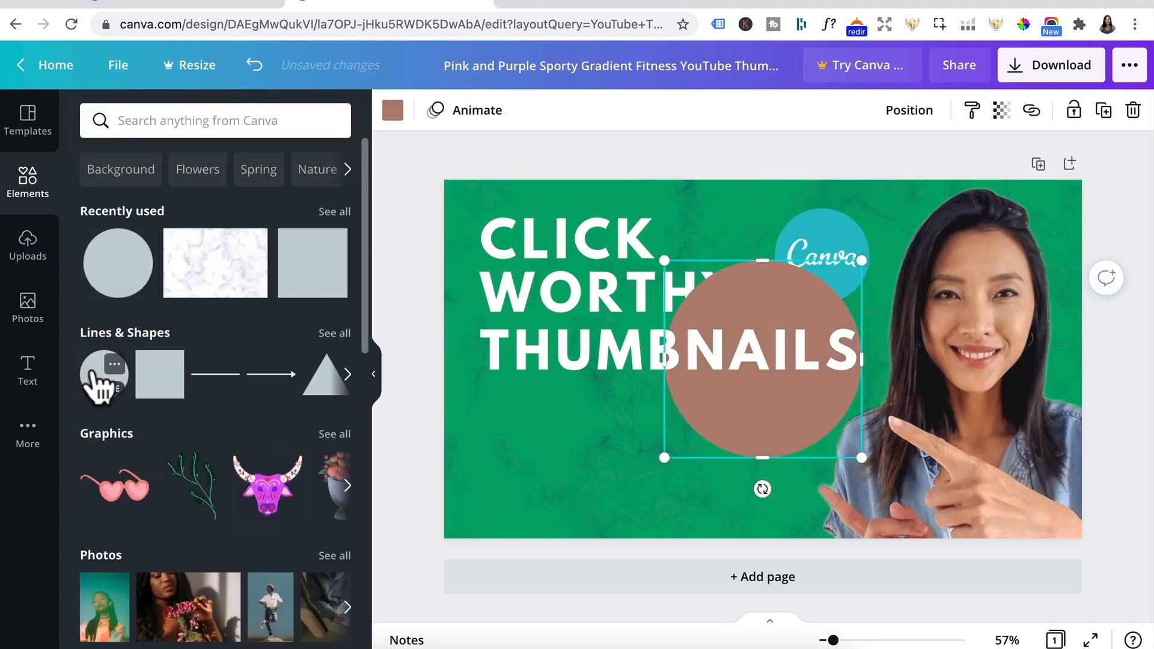
{"action": "left_click", "coordinate": [392, 110]}
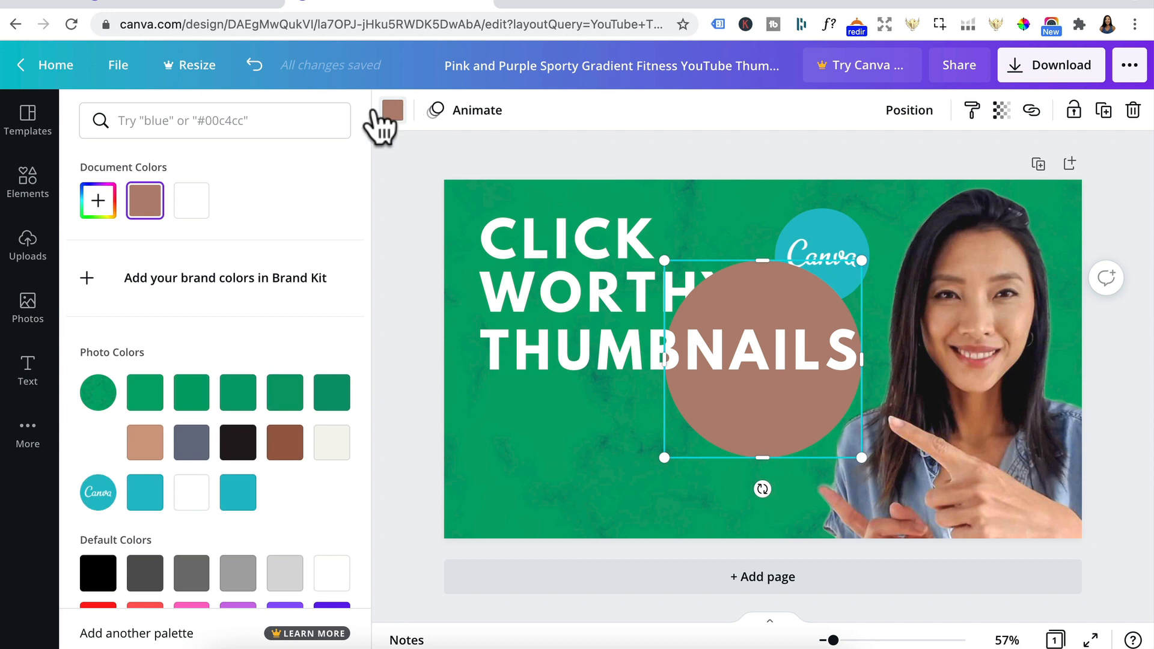
{"action": "left_click", "coordinate": [191, 200]}
{"action": "left_click_drag", "start_coordinate": [690, 433], "coordinate": [773, 330]}
{"action": "left_click_drag", "start_coordinate": [848, 306], "coordinate": [842, 265]}
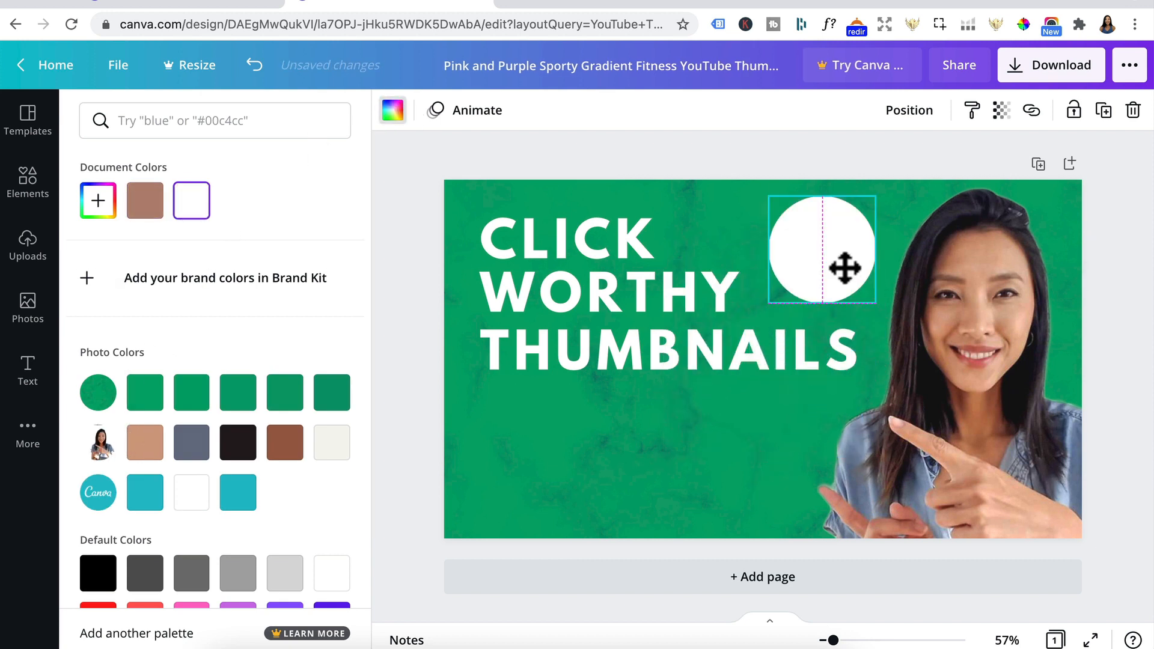
Step: Send the white circle one layer backward behind the Canva logo and centre the logo on it to form an even border
{"action": "left_click", "coordinate": [913, 115]}
{"action": "left_click", "coordinate": [878, 166]}
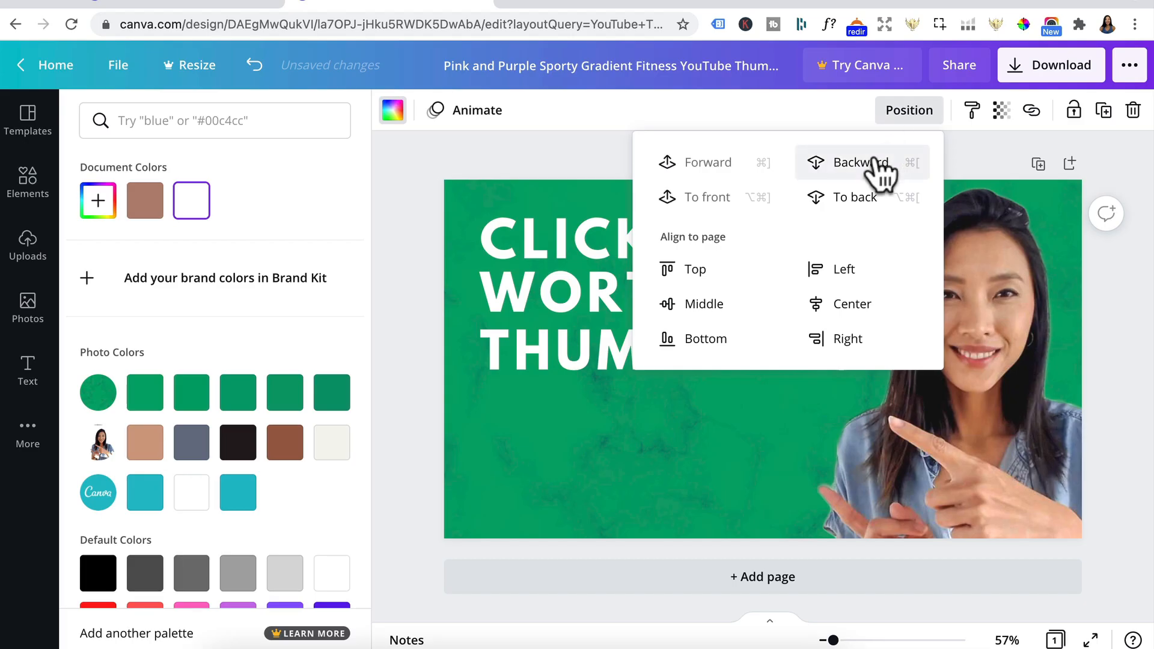
{"action": "left_click", "coordinate": [824, 279]}
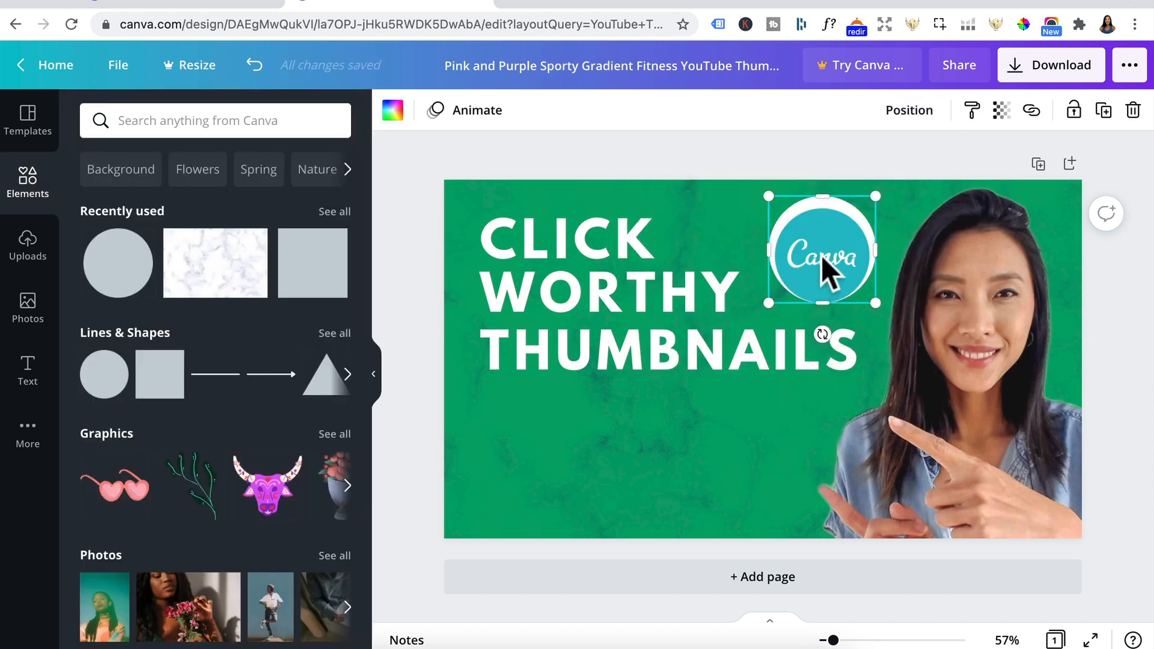
{"action": "left_click", "coordinate": [821, 254]}
{"action": "left_click_drag", "start_coordinate": [820, 255], "coordinate": [821, 249]}
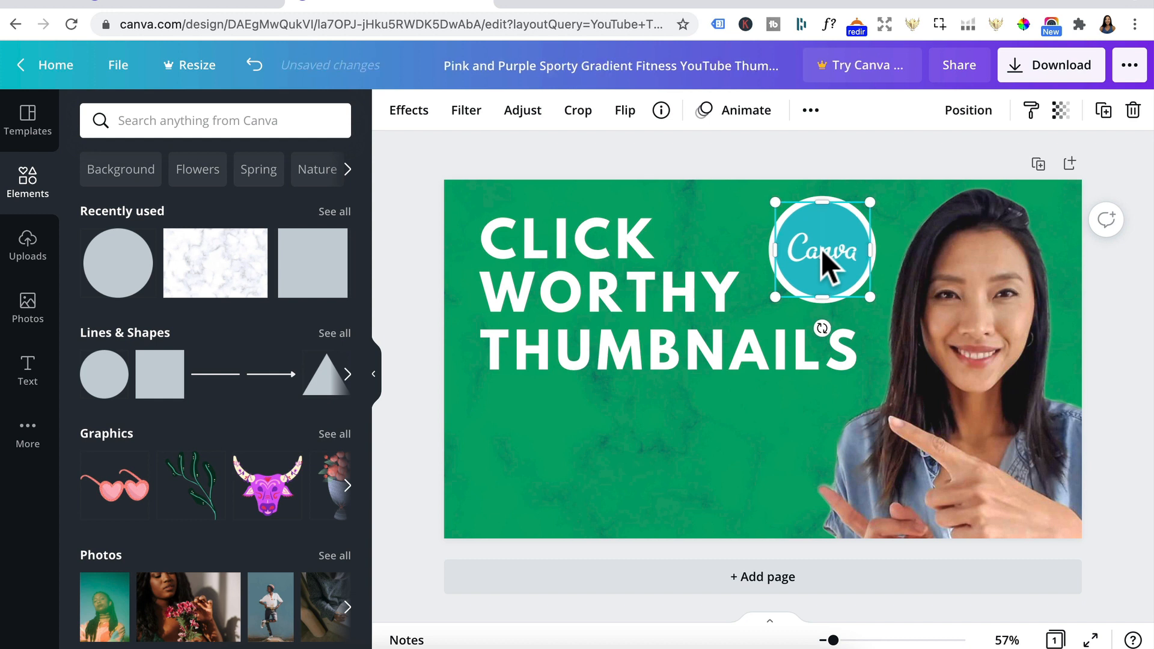
{"action": "key", "text": "Escape"}
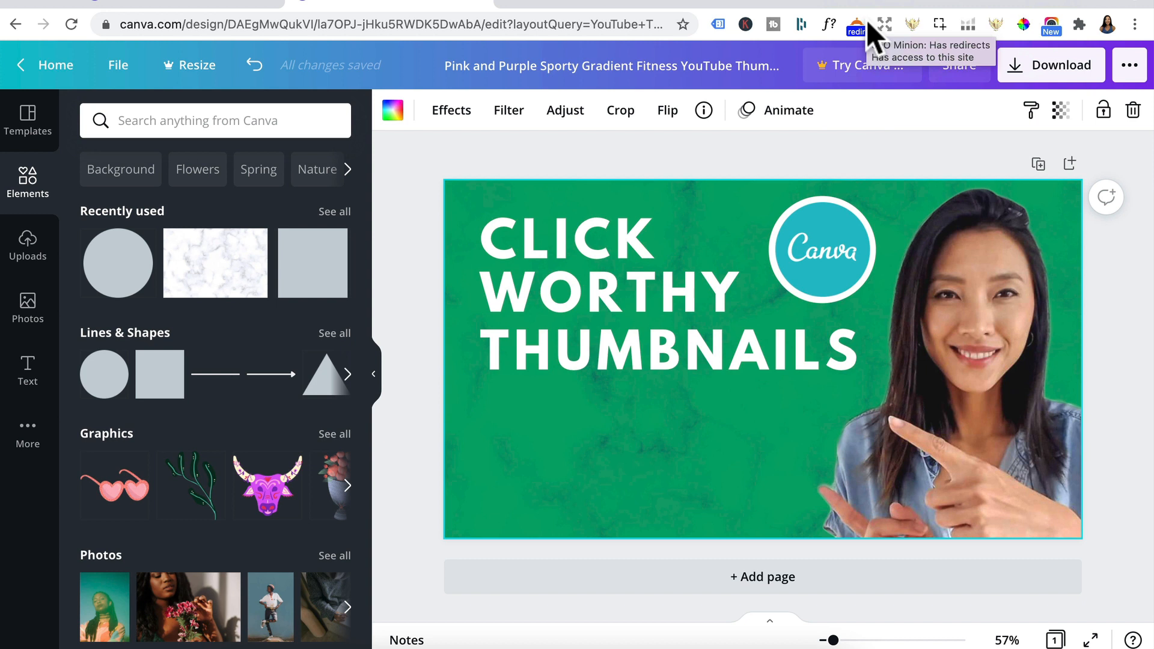
Step: Upload the three sample thumbnail images and place a small copy of "20 GroovePages Tips You Wish You Knew" below the start of THUMBNAILS
{"action": "mouse_move", "coordinate": [255, 264]}
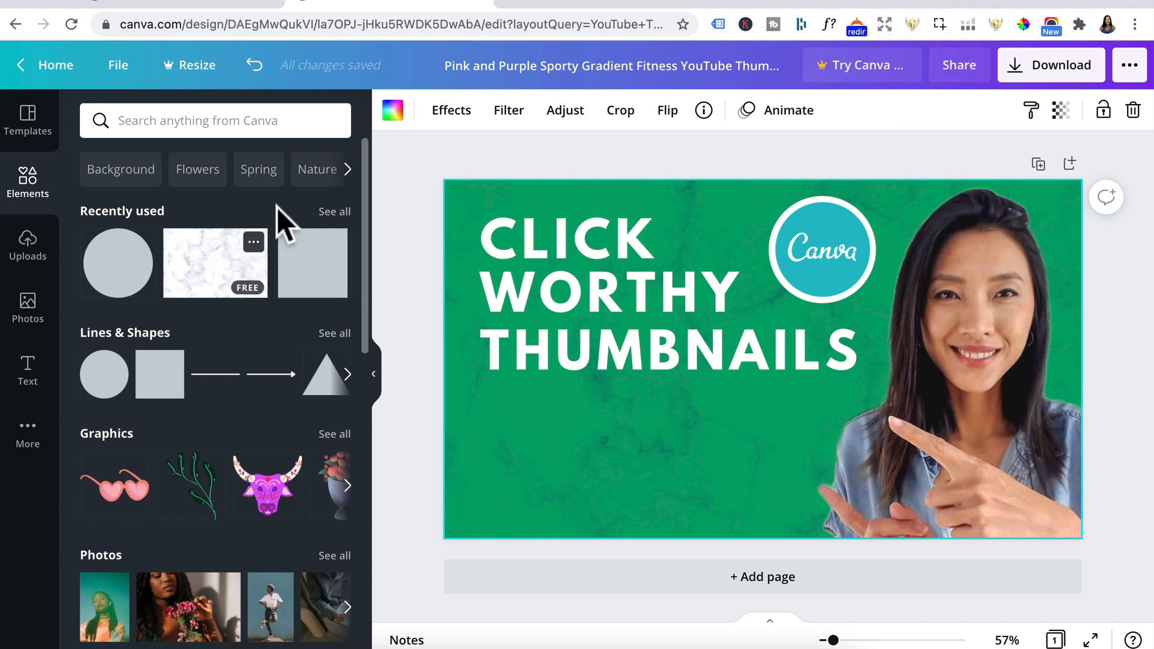
{"action": "left_click_drag", "start_coordinate": [288, 192], "coordinate": [240, 211]}
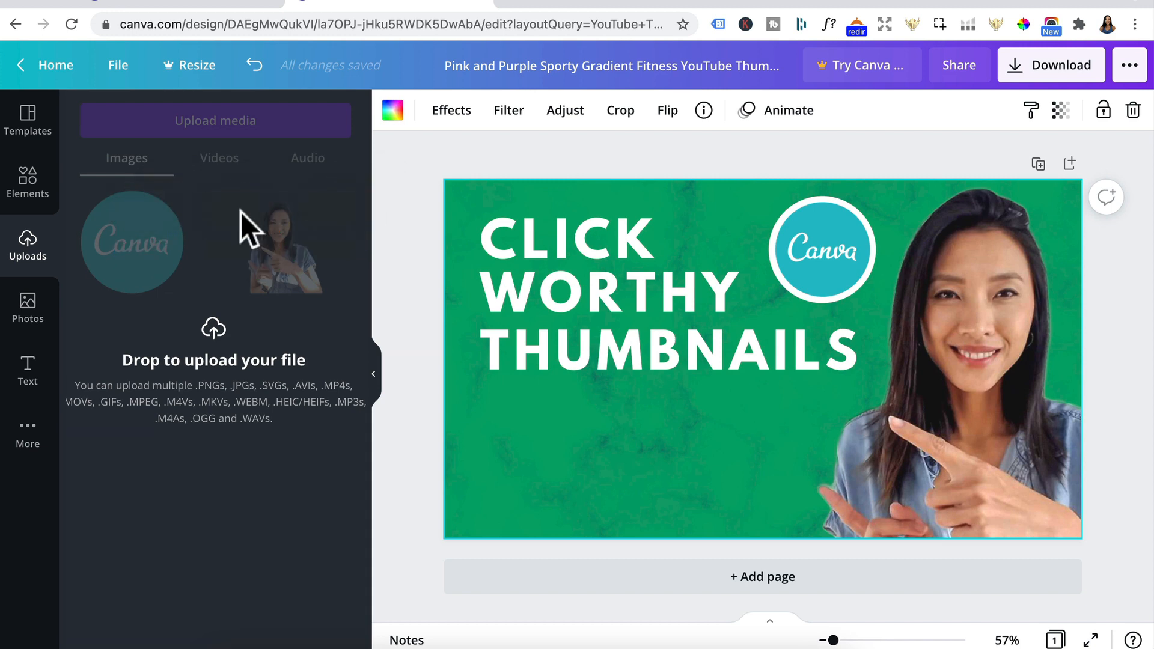
{"action": "left_click", "coordinate": [269, 225]}
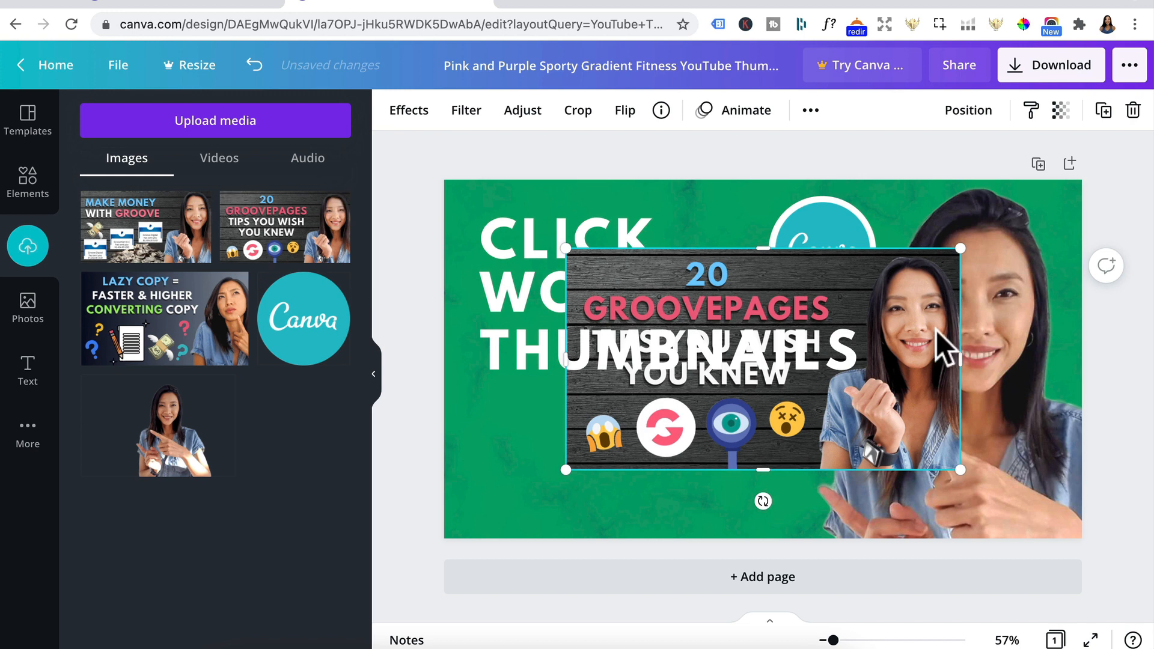
{"action": "left_click_drag", "start_coordinate": [960, 248], "coordinate": [661, 316]}
{"action": "left_click_drag", "start_coordinate": [633, 433], "coordinate": [560, 438]}
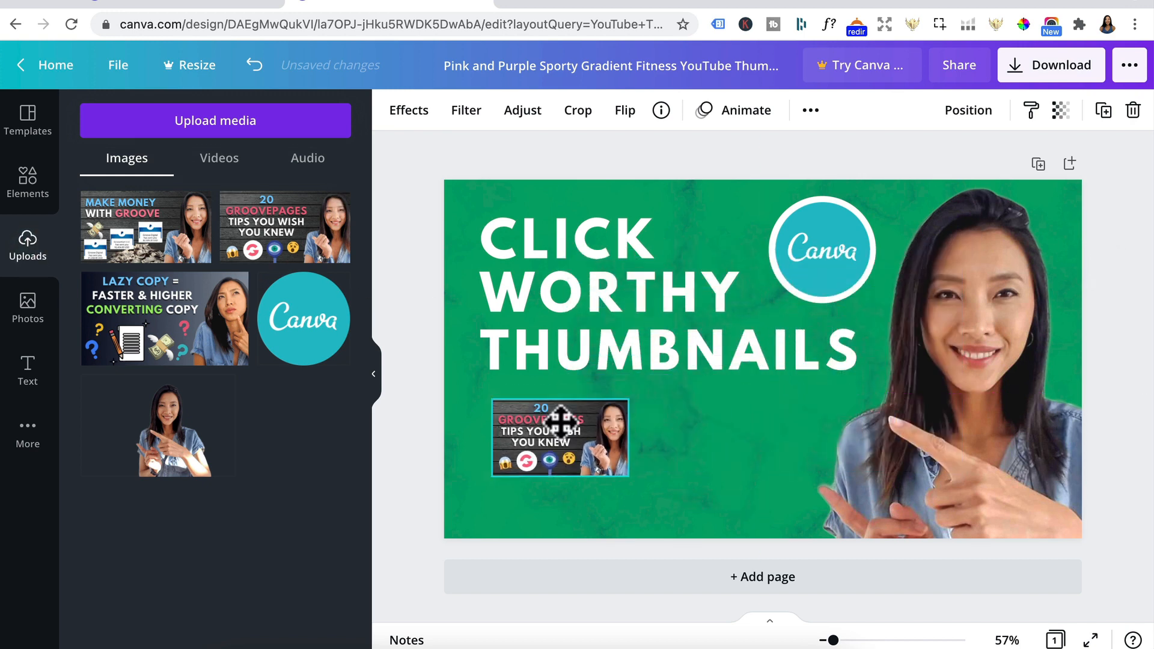
Step: Add small copies of the "Make Money With Groove" and "Lazy Copy" images, one beside the first thumbnail and the other overlapping between both
{"action": "left_click", "coordinate": [176, 228]}
{"action": "left_click_drag", "start_coordinate": [960, 249], "coordinate": [665, 349]}
{"action": "left_click_drag", "start_coordinate": [634, 437], "coordinate": [724, 438]}
{"action": "left_click", "coordinate": [180, 328]}
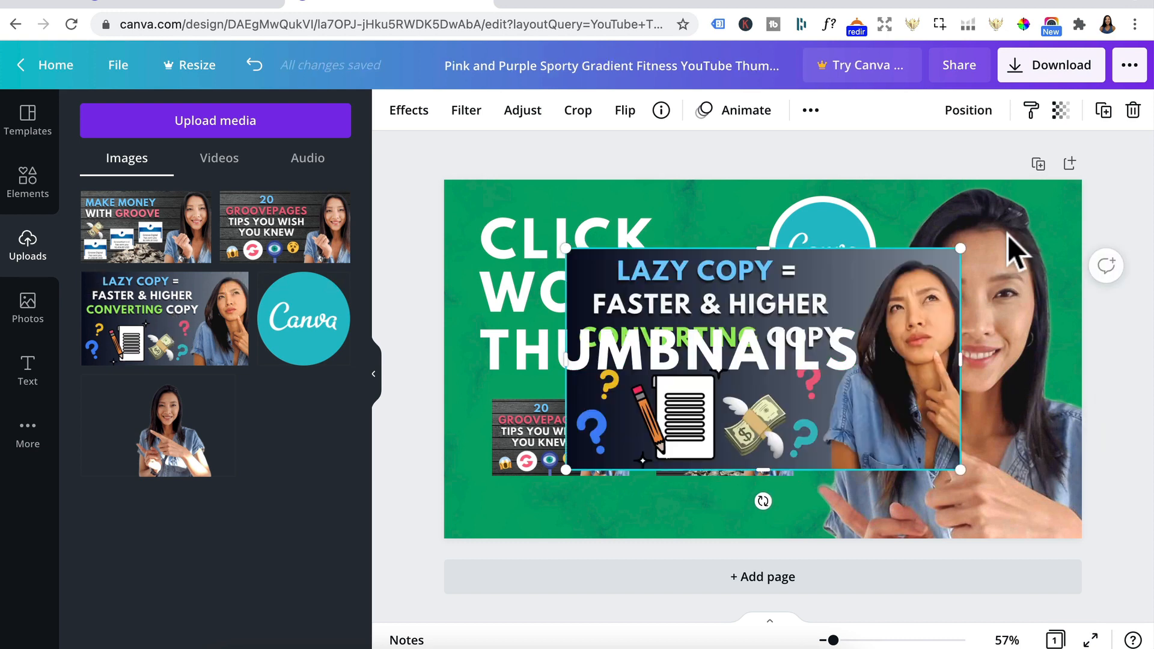
{"action": "left_click_drag", "start_coordinate": [961, 247], "coordinate": [663, 324]}
{"action": "left_click_drag", "start_coordinate": [633, 420], "coordinate": [642, 472]}
Step: Tilt the GroovePages thumbnail counterclockwise and the Make Money With Groove thumbnail clockwise to fan them outward
{"action": "left_click", "coordinate": [517, 423]}
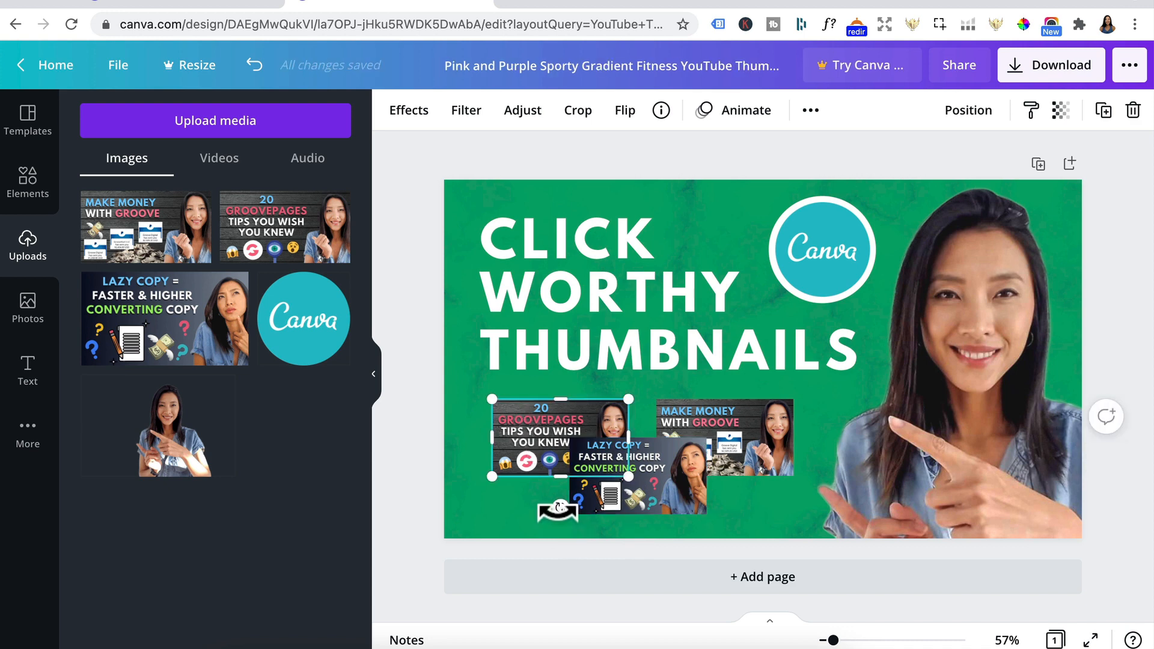
{"action": "left_click_drag", "start_coordinate": [557, 509], "coordinate": [586, 503]}
{"action": "left_click", "coordinate": [760, 438]}
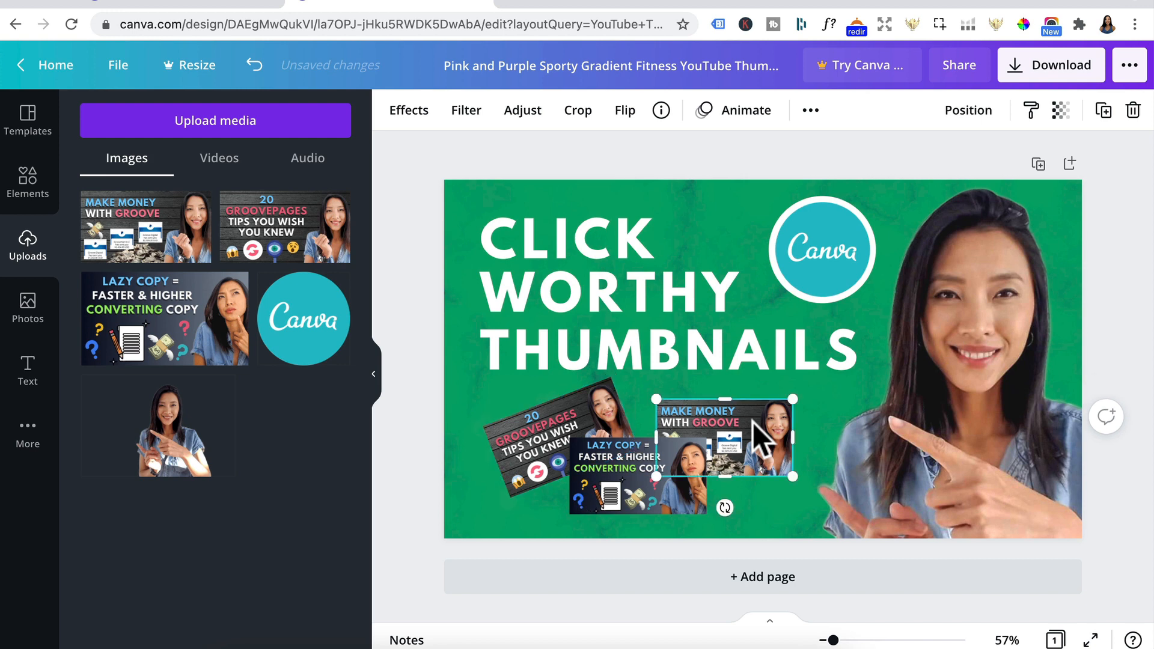
{"action": "mouse_move", "coordinate": [725, 504]}
{"action": "left_mouse_down"}
{"action": "mouse_move", "coordinate": [691, 492]}
{"action": "mouse_move", "coordinate": [707, 500]}
{"action": "left_mouse_up"}
Step: Select all three sample thumbnails together, shrink them slightly and reposition them in the space under the title
{"action": "left_click", "coordinate": [543, 427]}
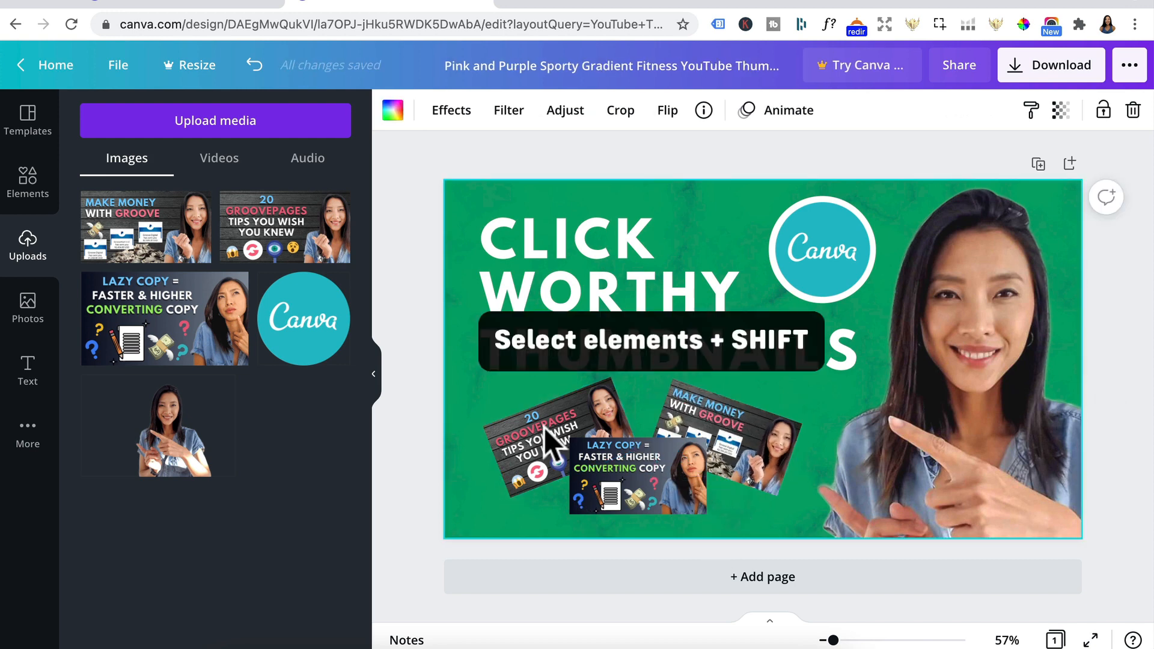
{"action": "left_click", "coordinate": [740, 439], "text": "shift"}
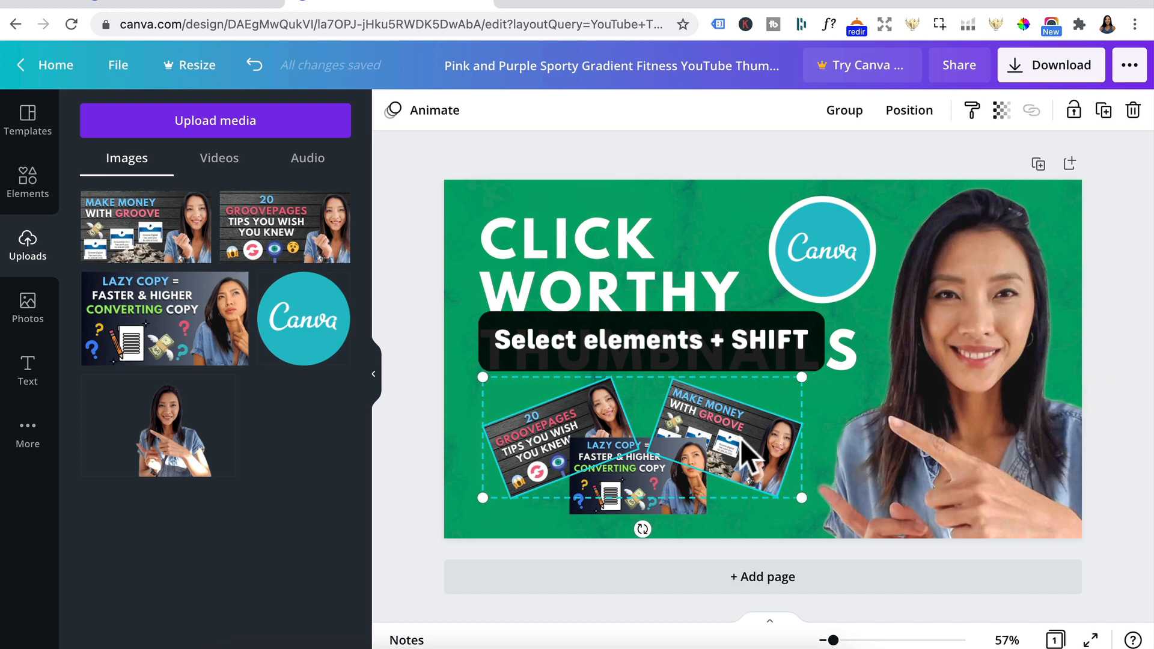
{"action": "left_click", "coordinate": [635, 485], "text": "shift"}
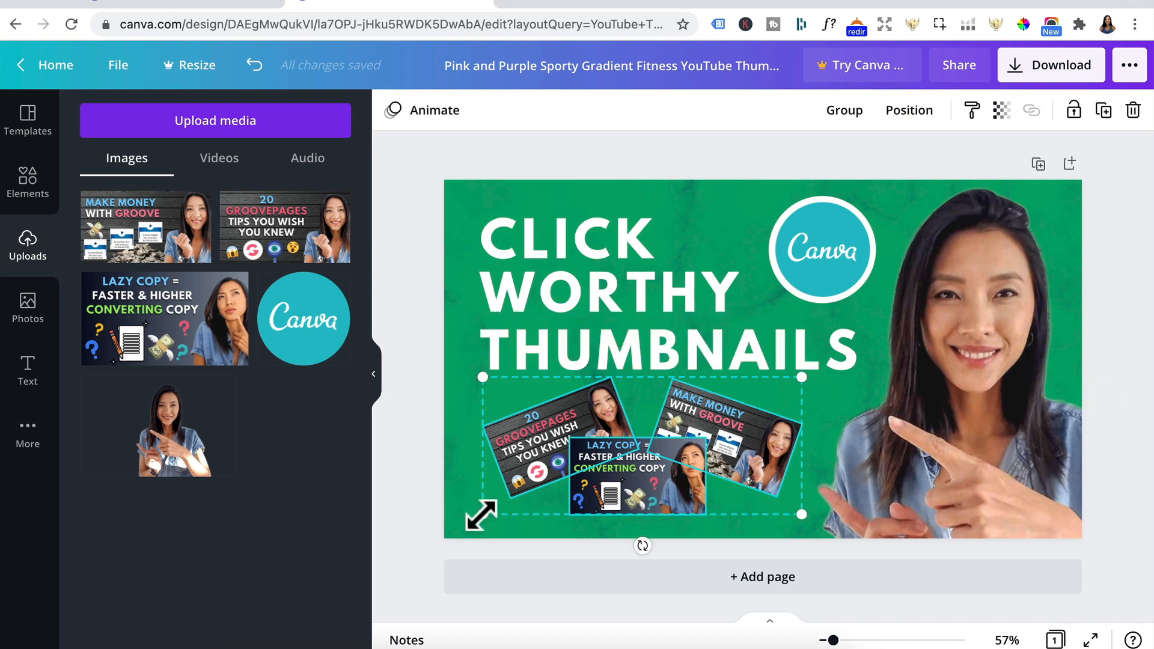
{"action": "left_click_drag", "start_coordinate": [481, 515], "coordinate": [528, 495]}
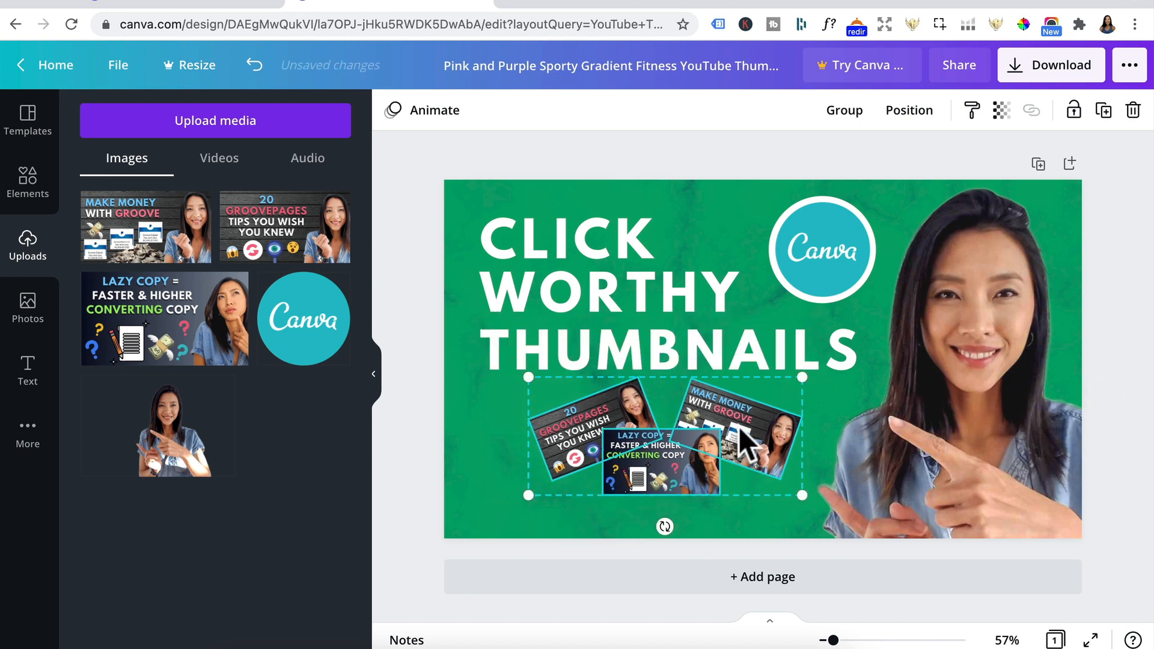
{"action": "left_click_drag", "start_coordinate": [738, 426], "coordinate": [708, 444]}
{"action": "left_click", "coordinate": [802, 425]}
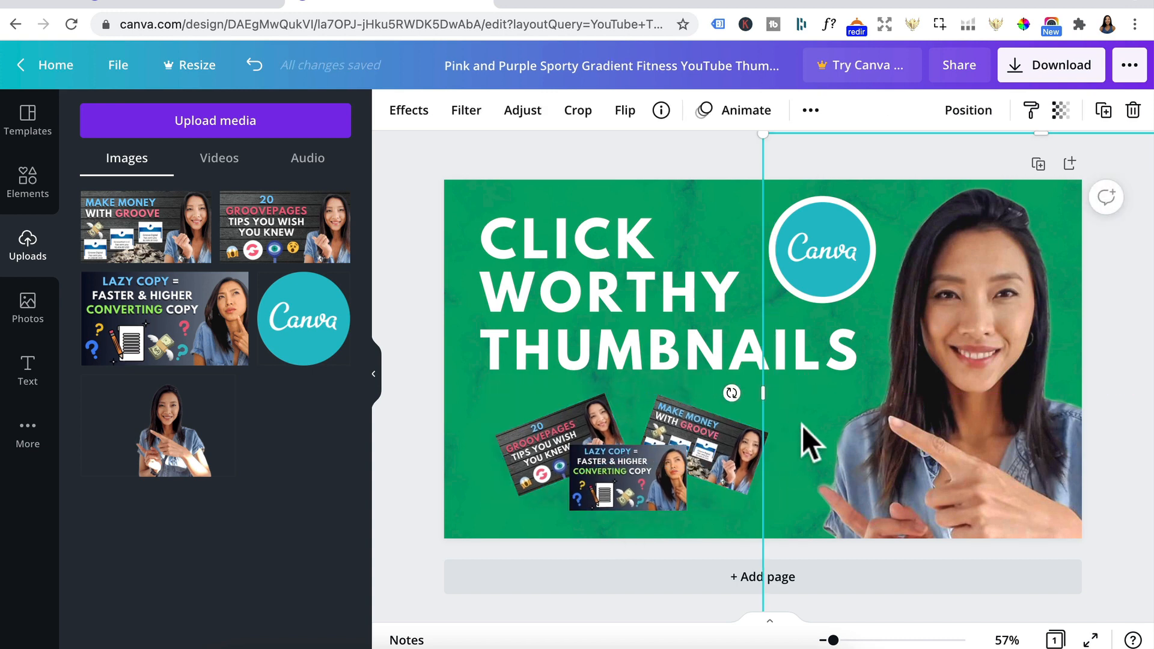
Step: Search the elements for "youtube logo", add the round red play icon and place it, reduced in size, above the middle sample thumbnail
{"action": "left_click", "coordinate": [25, 197]}
{"action": "left_click", "coordinate": [139, 119]}
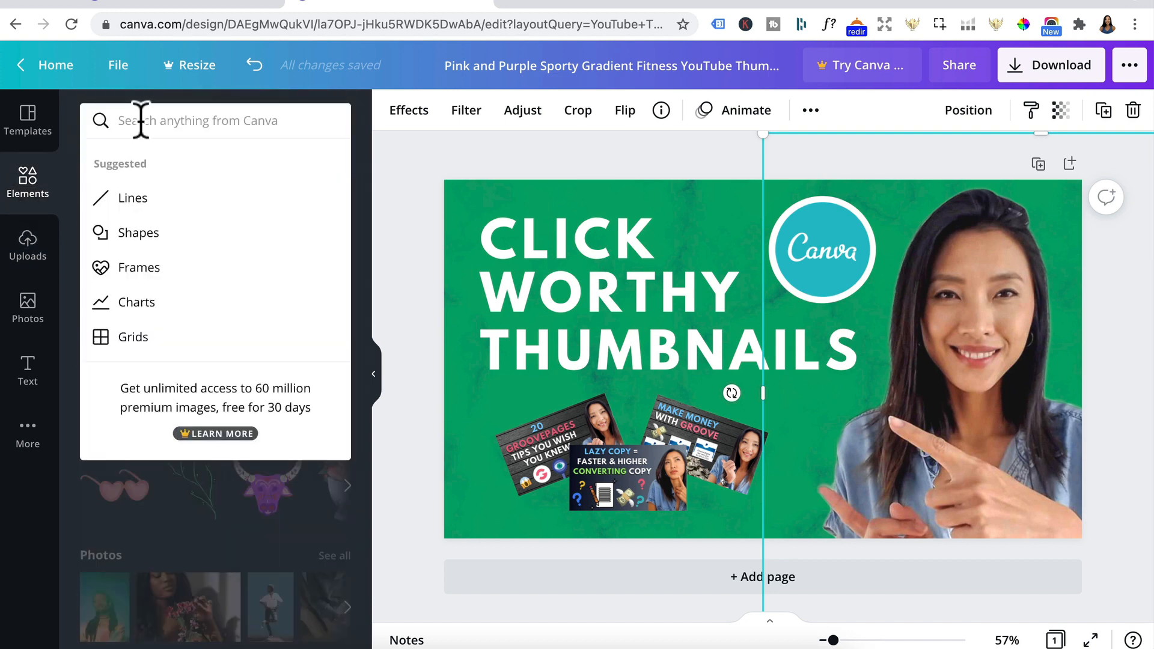
{"action": "type", "text": "youtube"}
{"action": "left_click", "coordinate": [155, 301]}
{"action": "left_click", "coordinate": [214, 364]}
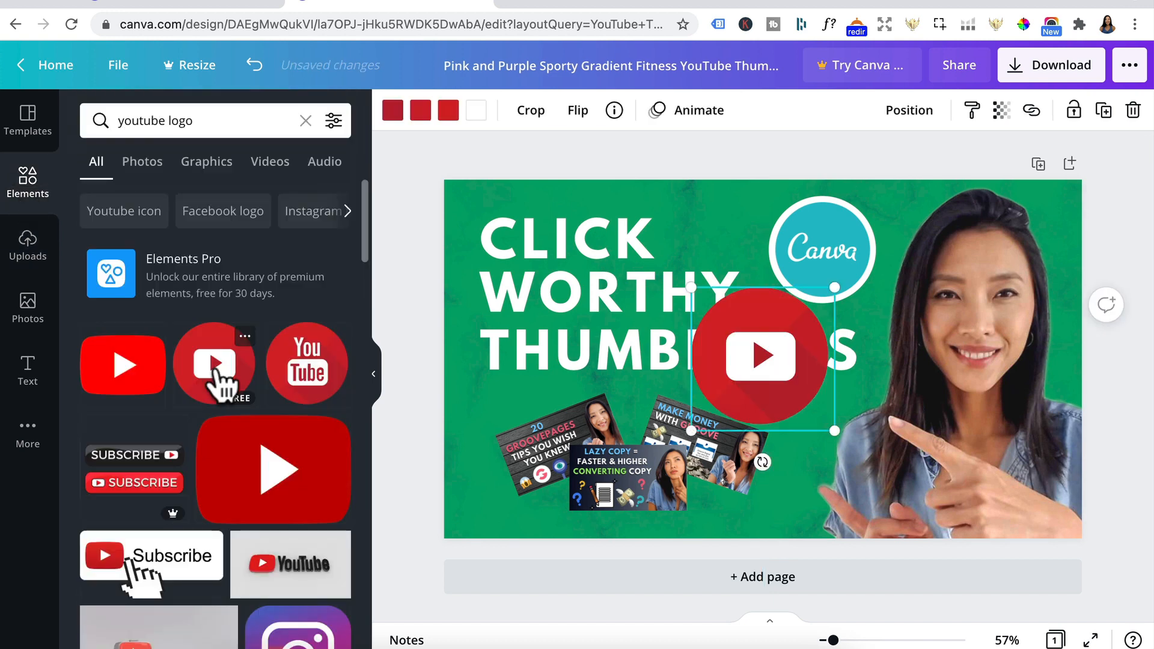
{"action": "left_click_drag", "start_coordinate": [824, 295], "coordinate": [734, 348]}
{"action": "left_click_drag", "start_coordinate": [715, 403], "coordinate": [640, 421]}
Step: Spread the two tilted sample thumbnails outward to make room for the YouTube icon between them
{"action": "left_click", "coordinate": [535, 445]}
{"action": "left_click_drag", "start_coordinate": [535, 445], "coordinate": [506, 457]}
{"action": "mouse_move", "coordinate": [699, 456]}
{"action": "left_mouse_down"}
{"action": "mouse_move", "coordinate": [724, 448]}
{"action": "mouse_move", "coordinate": [711, 443]}
{"action": "left_mouse_up"}
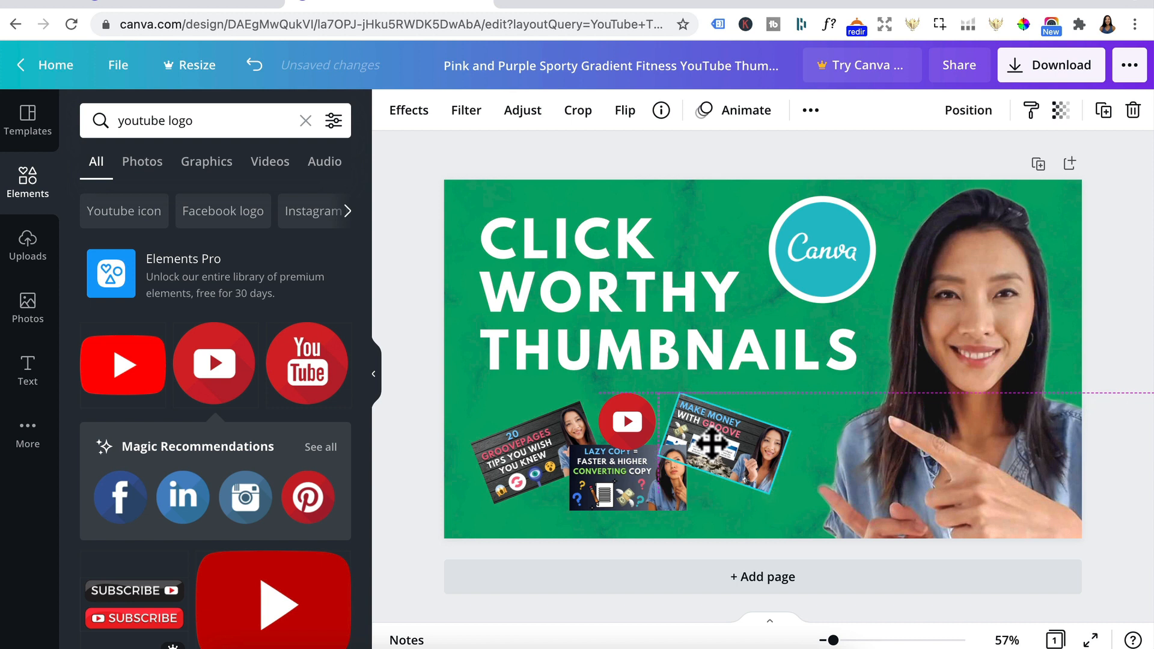
Step: Enlarge the YouTube icon slightly and send it backward behind the Lazy Copy thumbnail
{"action": "left_click", "coordinate": [627, 424]}
{"action": "left_click_drag", "start_coordinate": [600, 449], "coordinate": [634, 434]}
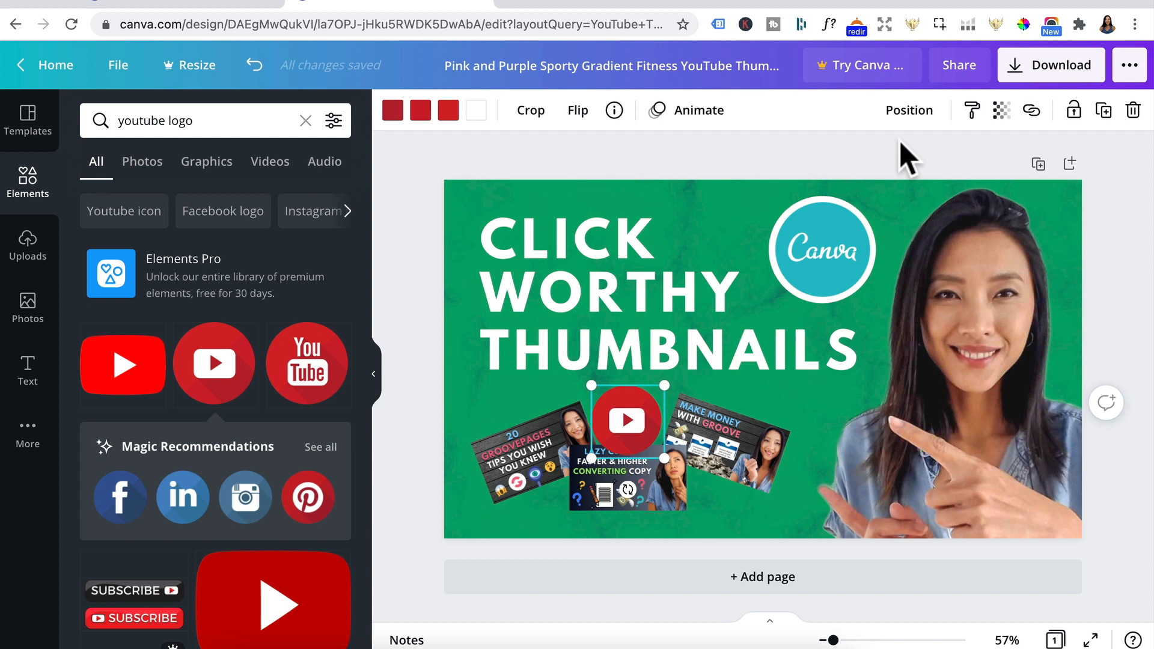
{"action": "left_click", "coordinate": [909, 110]}
{"action": "left_click", "coordinate": [850, 171]}
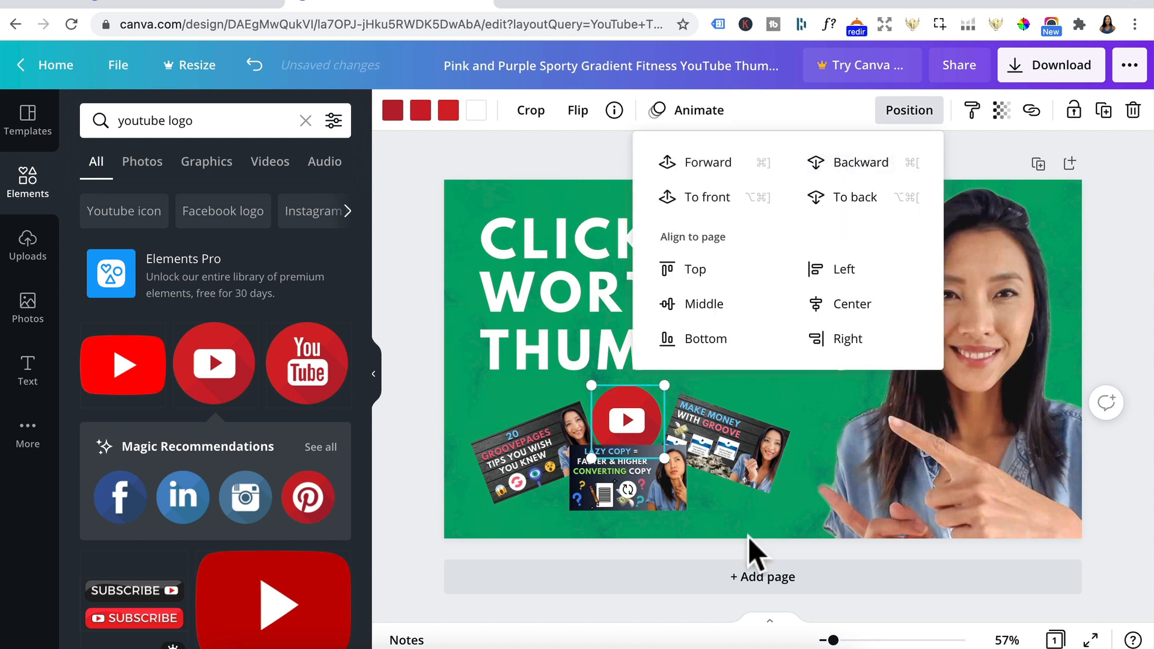
{"action": "left_click", "coordinate": [767, 319]}
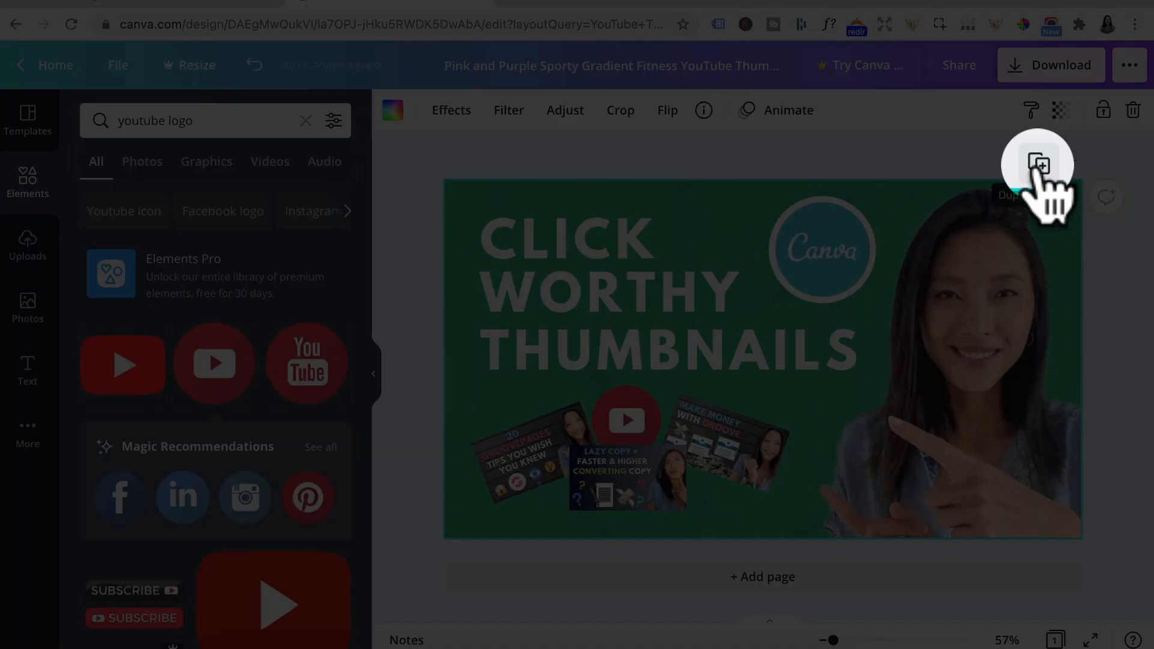
Step: Duplicate the thumbnail page and delete the three sample thumbnails and the YouTube icon from the copy
{"action": "left_click", "coordinate": [1037, 164]}
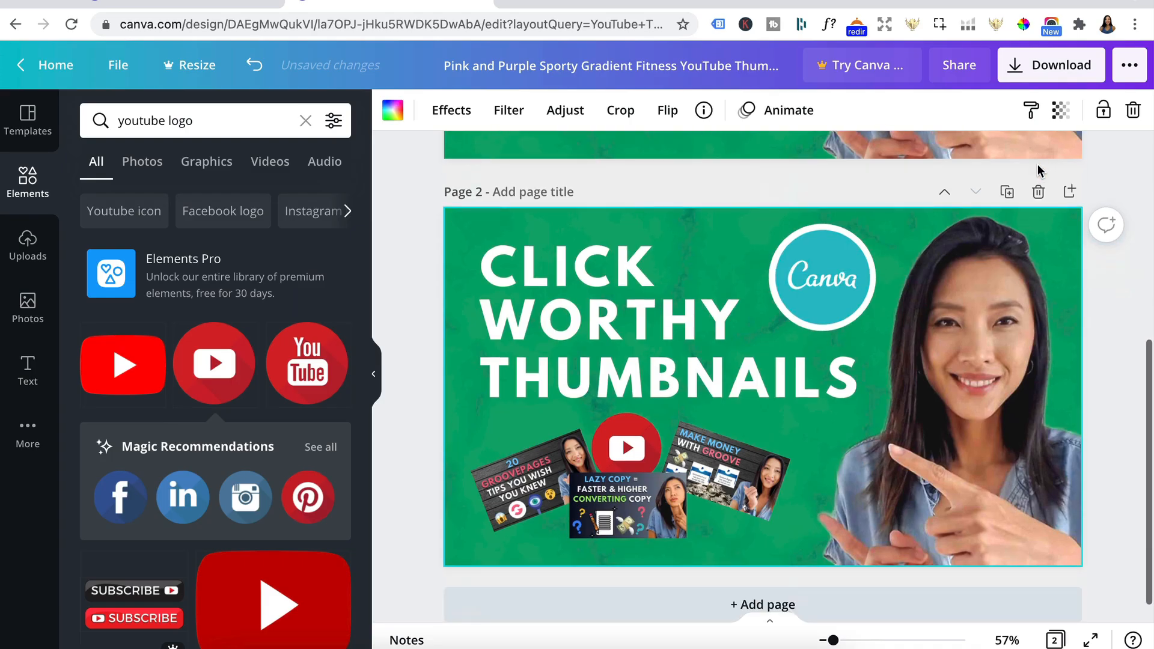
{"action": "left_click", "coordinate": [524, 478]}
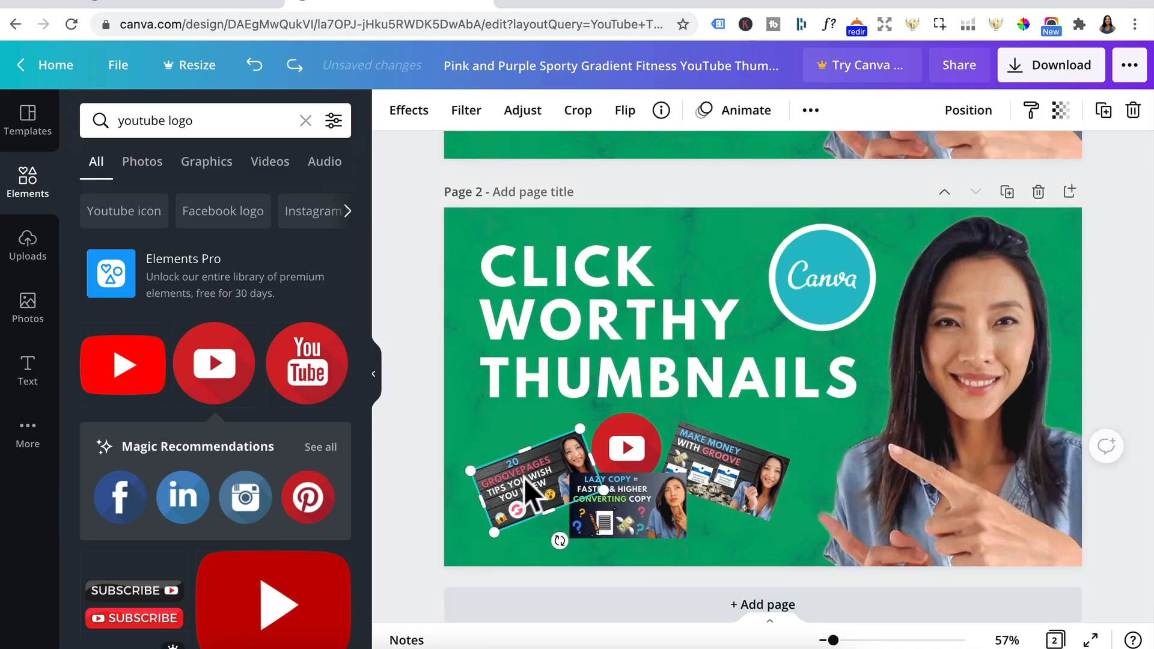
{"action": "key", "text": "Delete"}
{"action": "left_click", "coordinate": [636, 492]}
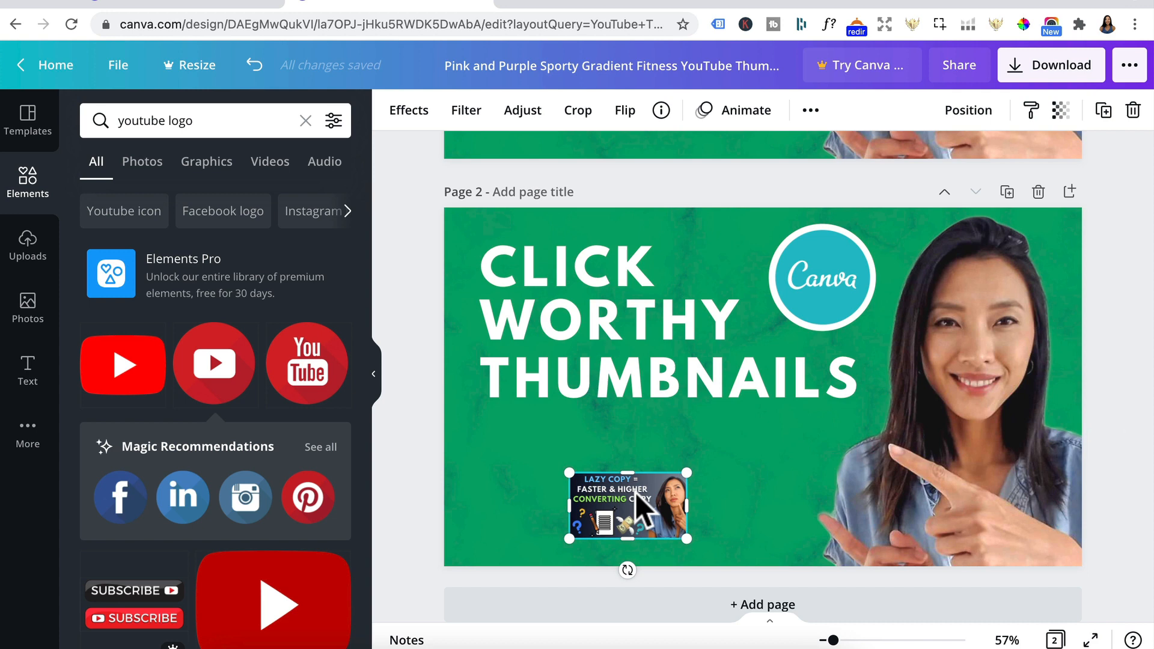
{"action": "key", "text": "Delete"}
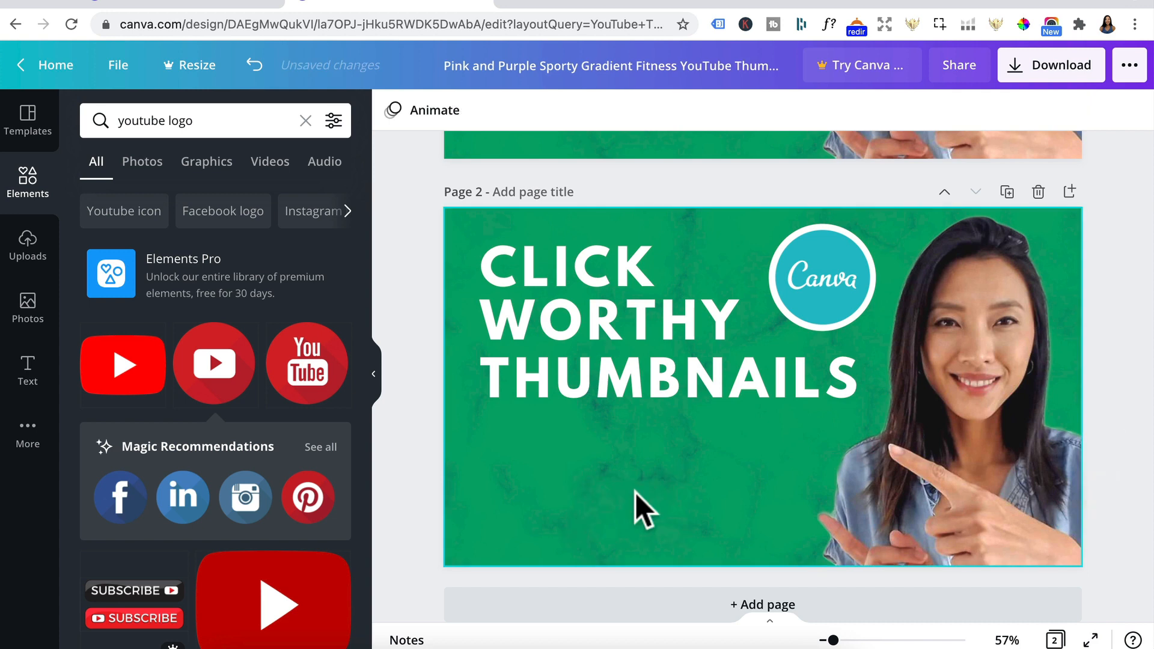
Step: Search the elements for "click", add the yellow circle with cursor arrow to page 2 and place it, reduced in size, below THUMBNAILS
{"action": "left_click", "coordinate": [305, 120]}
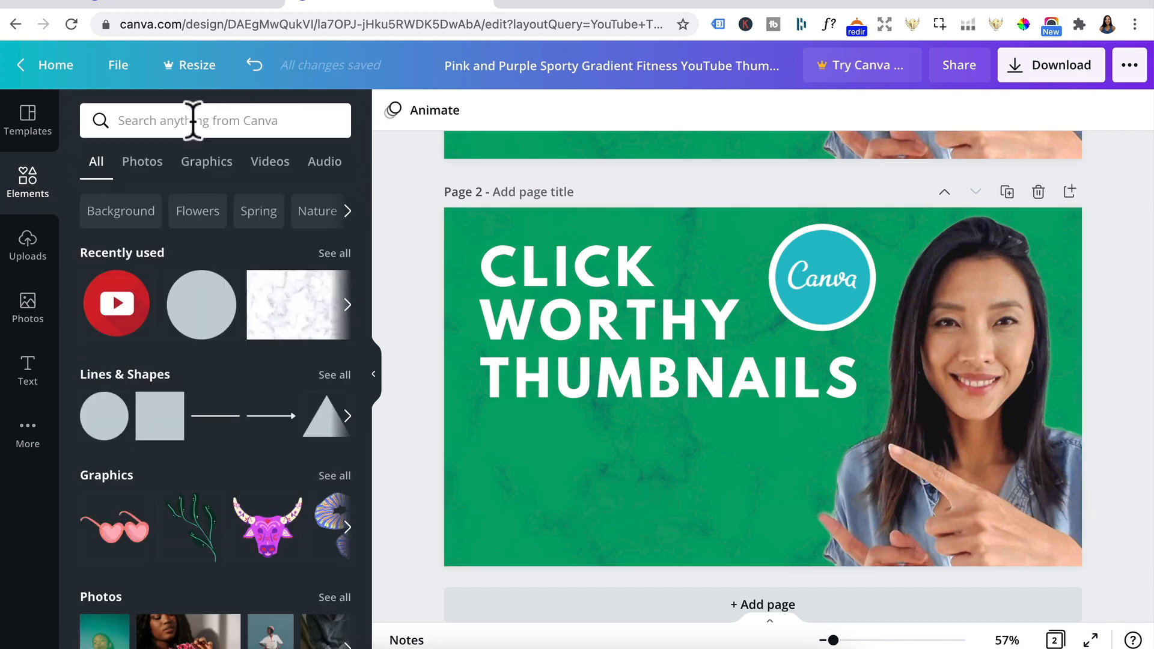
{"action": "left_click", "coordinate": [193, 120]}
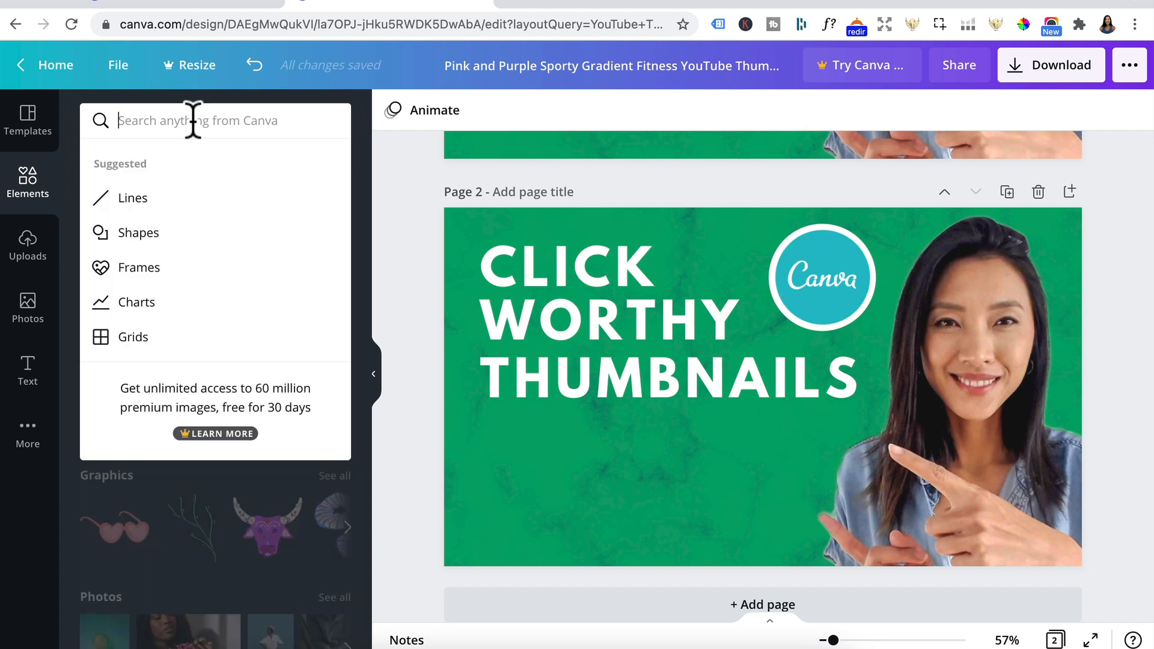
{"action": "type", "text": "click"}
{"action": "key", "text": "Return"}
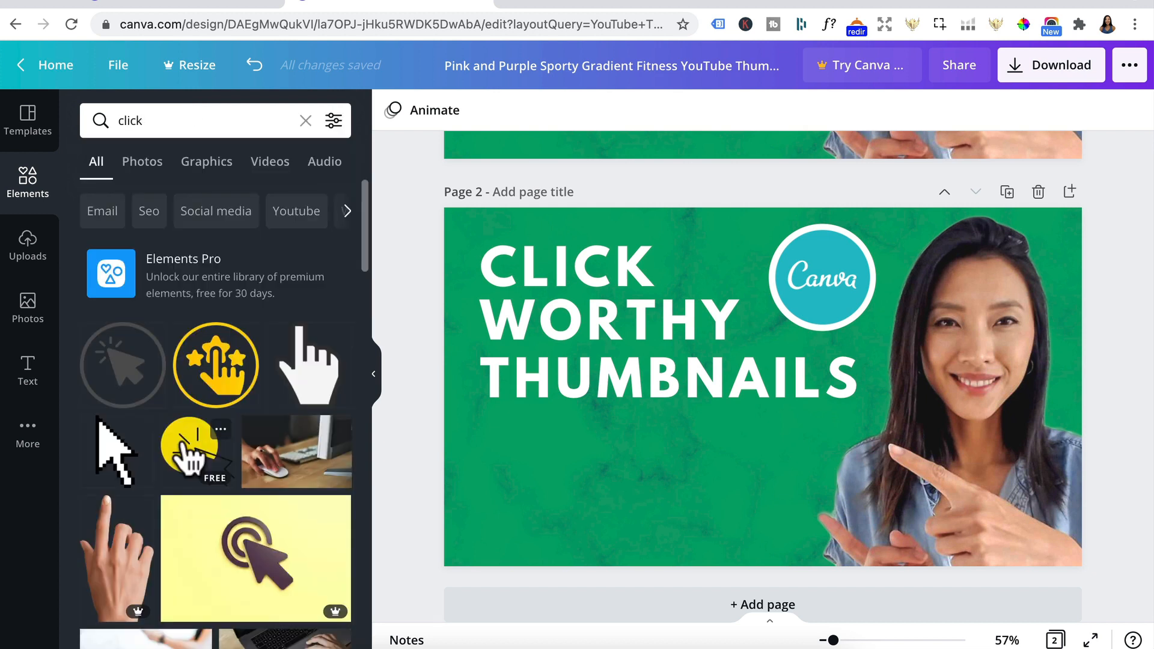
{"action": "left_click", "coordinate": [187, 452]}
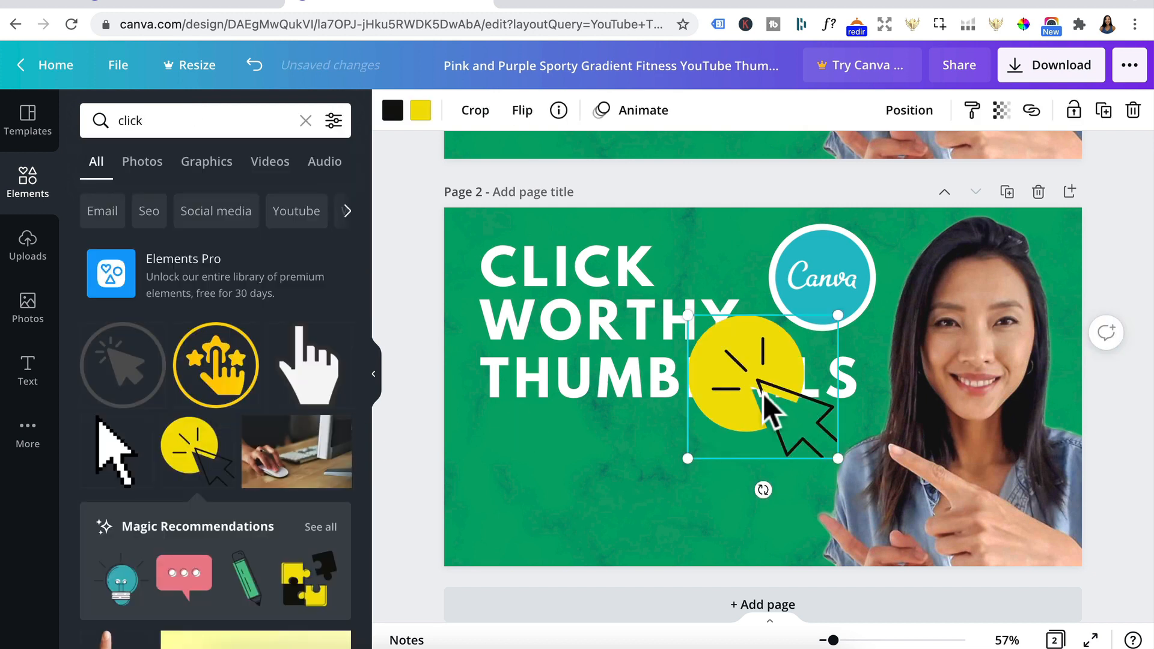
{"action": "left_click_drag", "start_coordinate": [772, 408], "coordinate": [721, 484]}
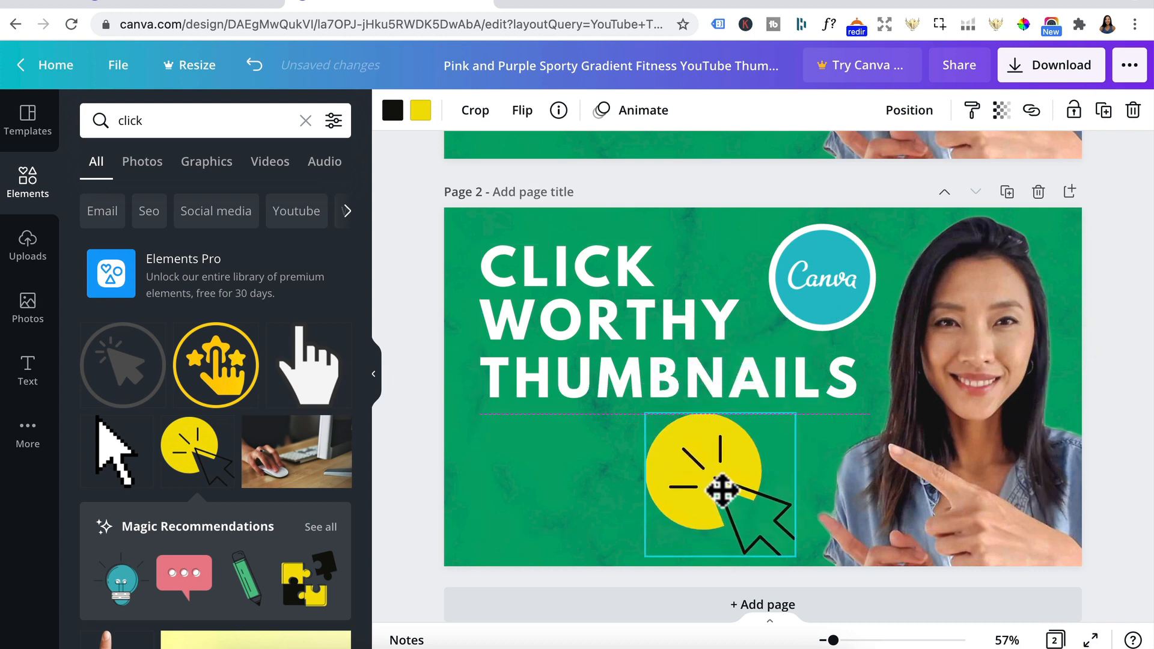
{"action": "left_click_drag", "start_coordinate": [654, 556], "coordinate": [678, 517]}
{"action": "left_click_drag", "start_coordinate": [727, 485], "coordinate": [715, 498]}
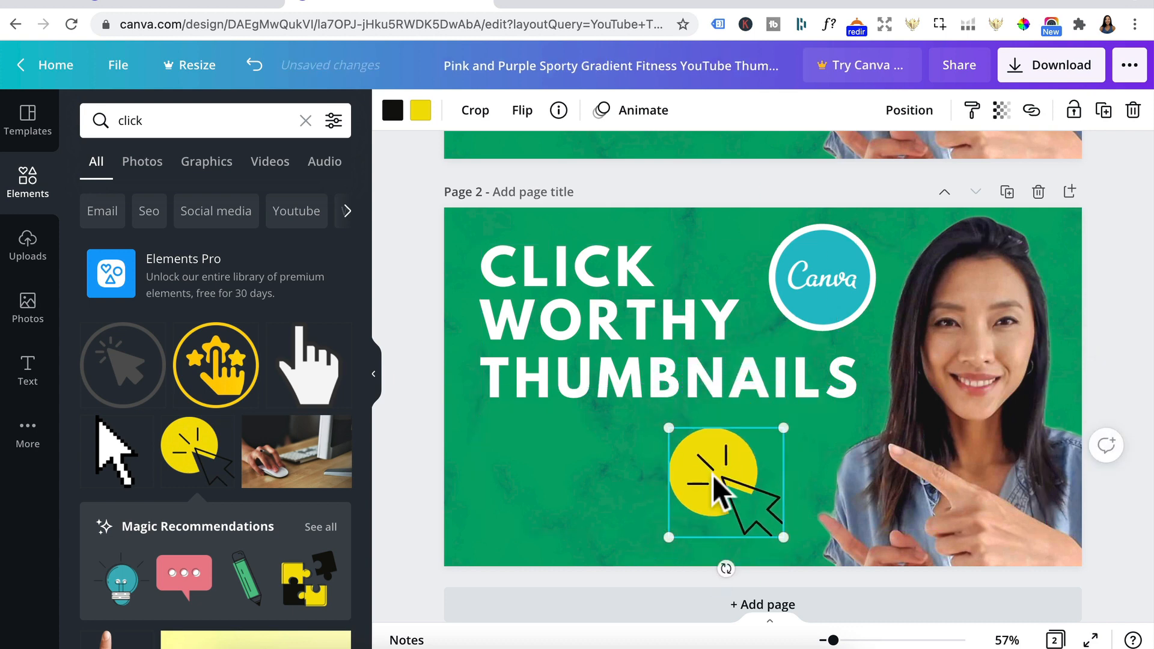
Step: Copy the YouTube icon from page 1 to page 2, enlarge it and place it to the left of the yellow click graphic
{"action": "scroll", "coordinate": [631, 368], "scroll_direction": "up", "scroll_amount": 5}
{"action": "left_click", "coordinate": [630, 363]}
{"action": "key", "text": "ctrl+c"}
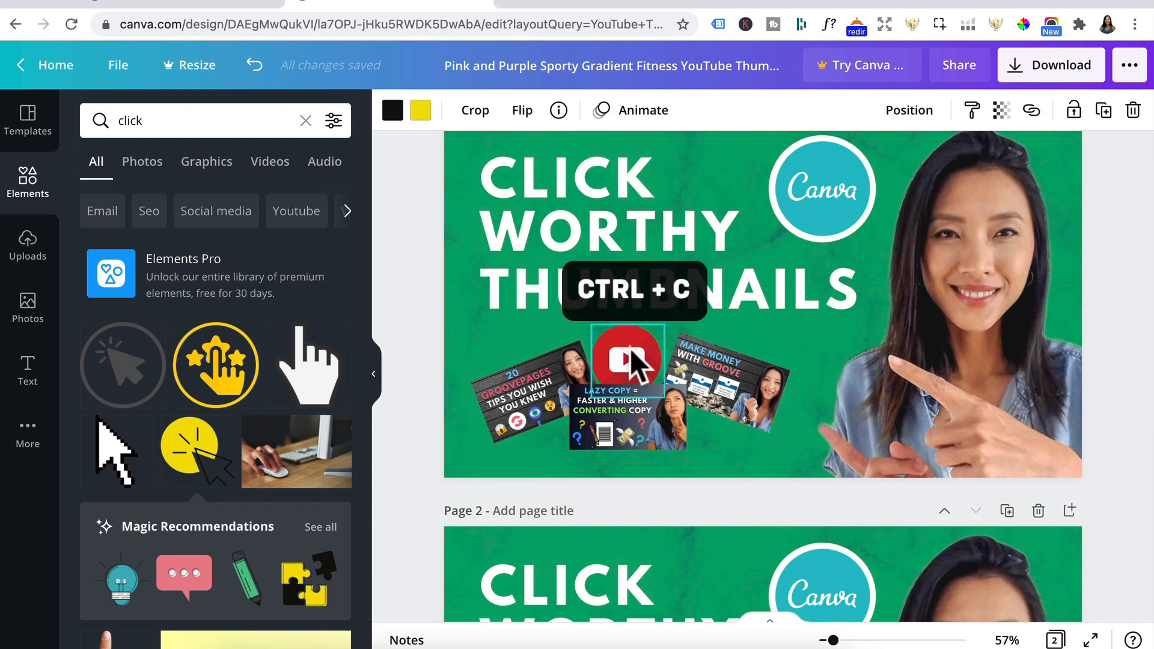
{"action": "scroll", "coordinate": [630, 349], "scroll_direction": "down", "scroll_amount": 5}
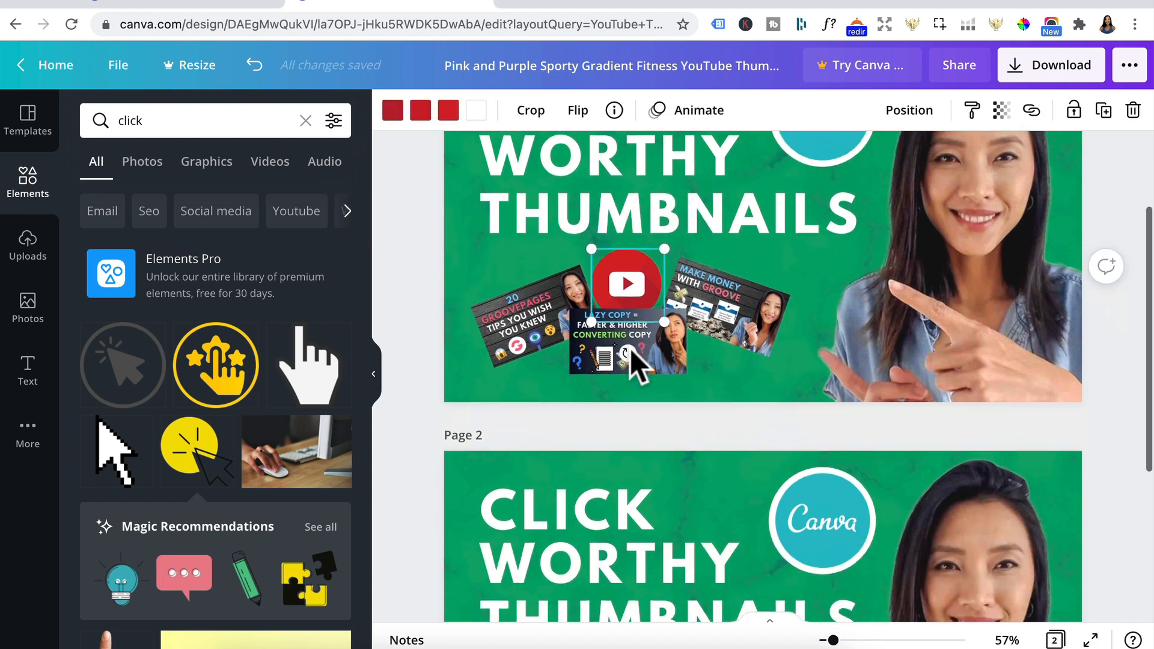
{"action": "key", "text": "ctrl+v"}
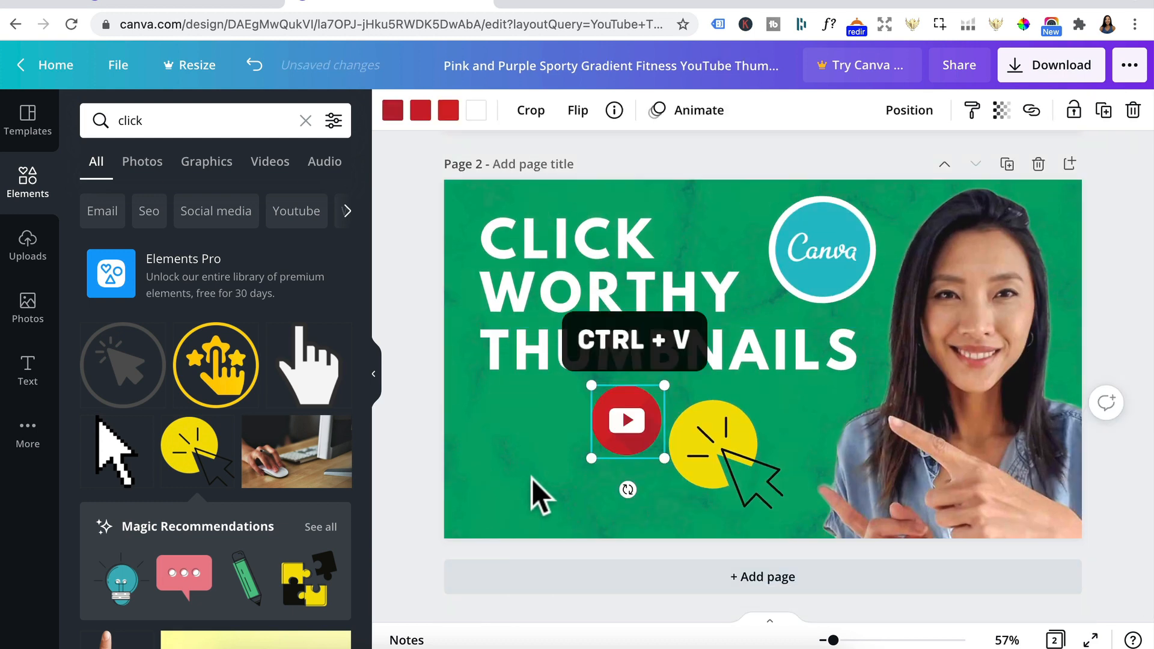
{"action": "left_click_drag", "start_coordinate": [591, 459], "coordinate": [538, 446]}
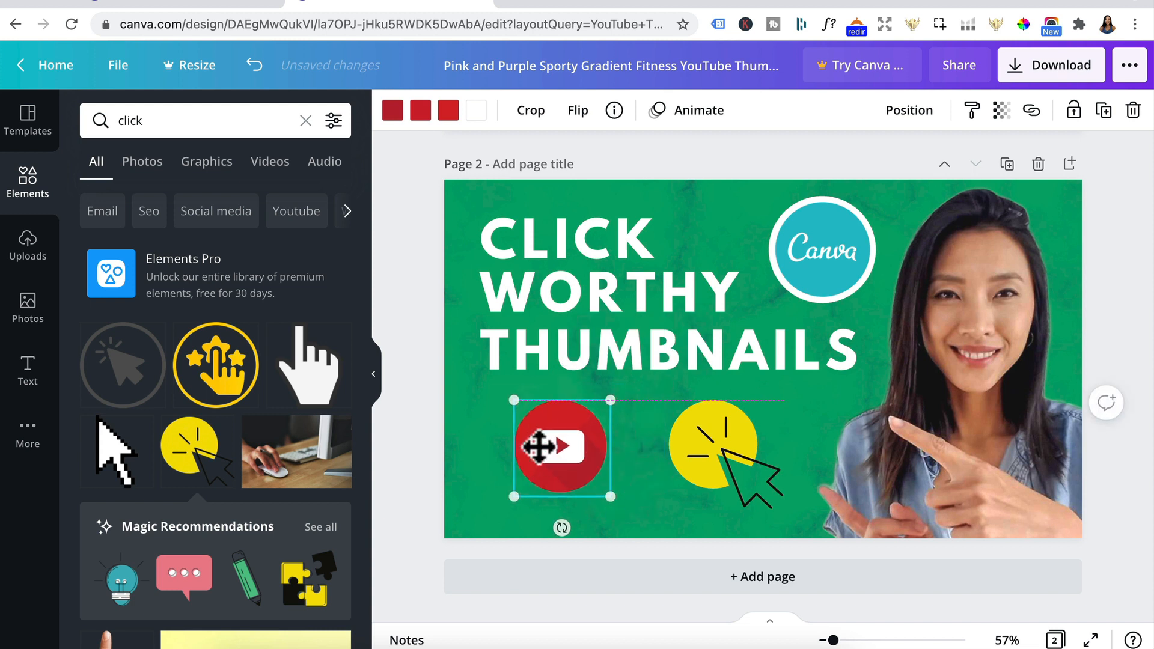
Step: Enlarge the YouTube icon and the yellow click graphic slightly on page 2
{"action": "left_click_drag", "start_coordinate": [513, 496], "coordinate": [477, 489]}
{"action": "left_click", "coordinate": [691, 466]}
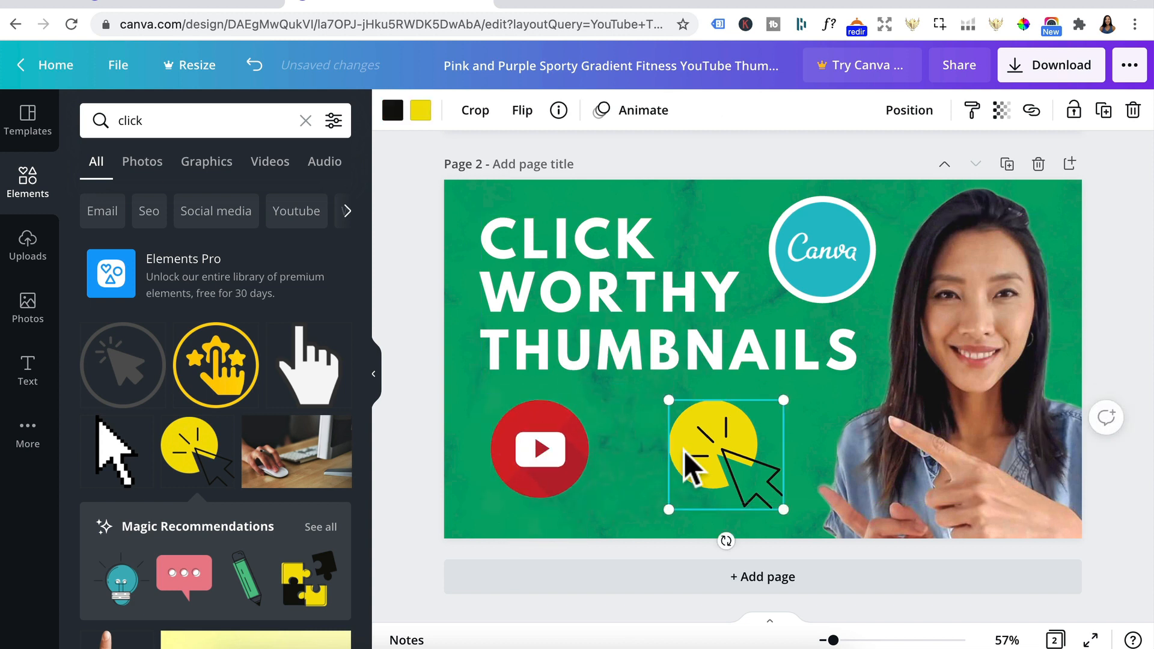
{"action": "left_click_drag", "start_coordinate": [668, 509], "coordinate": [657, 520]}
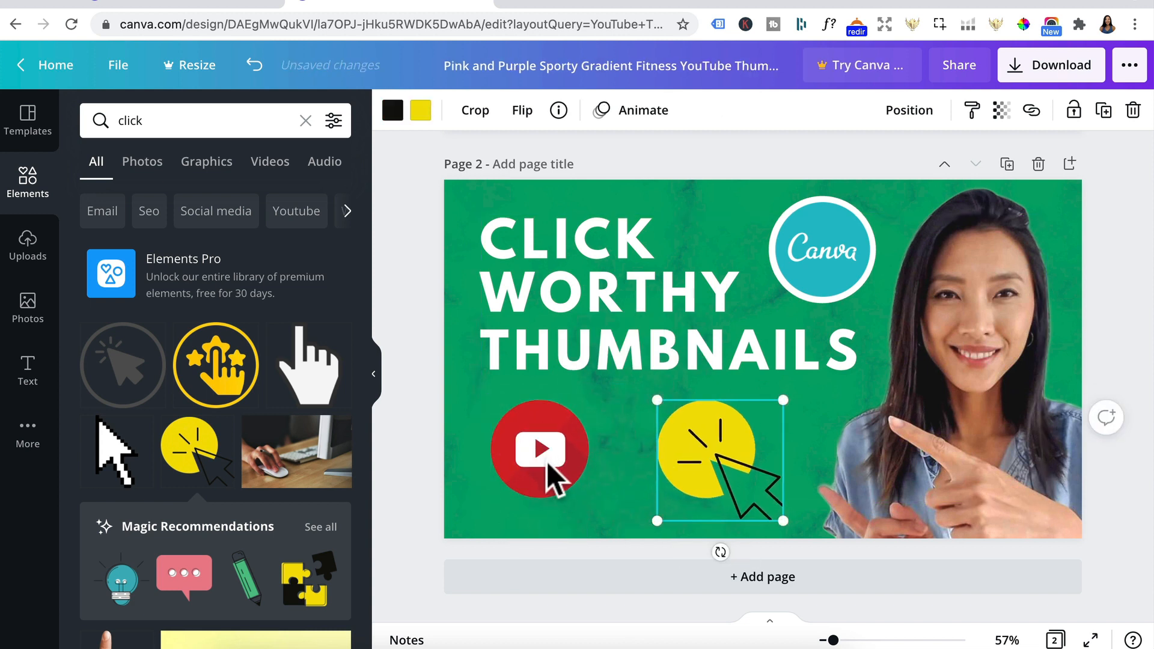
{"action": "left_click", "coordinate": [550, 478]}
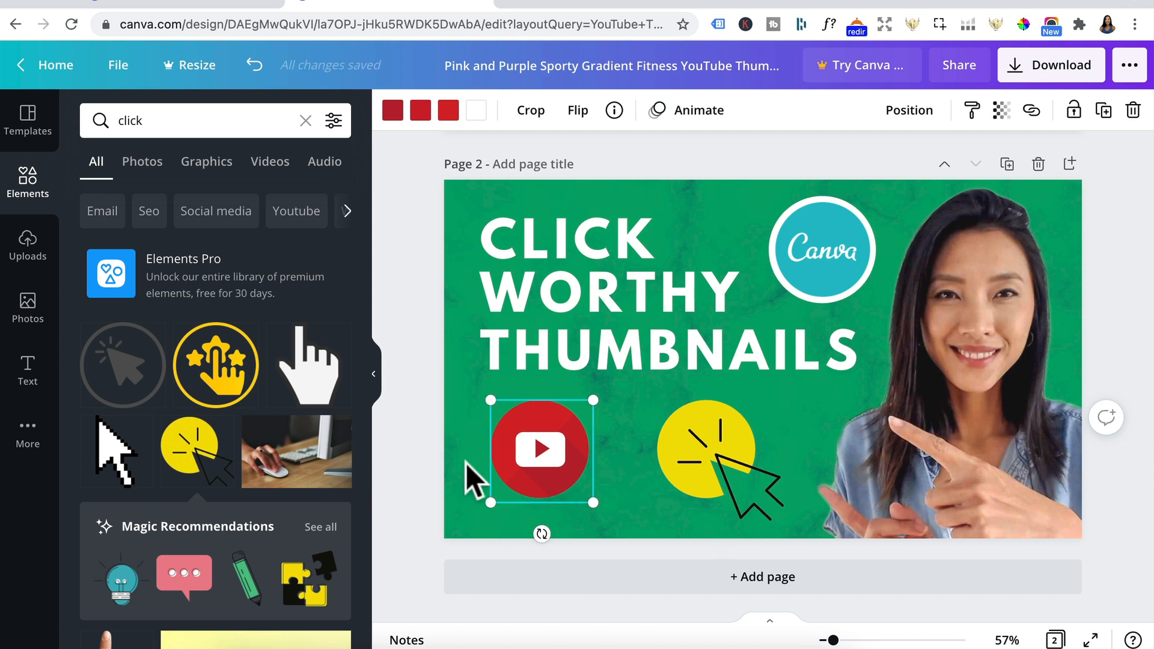
Step: Delete page 2's green marble background and fill the page with the teal colour taken from the Canva logo
{"action": "left_click", "coordinate": [466, 463]}
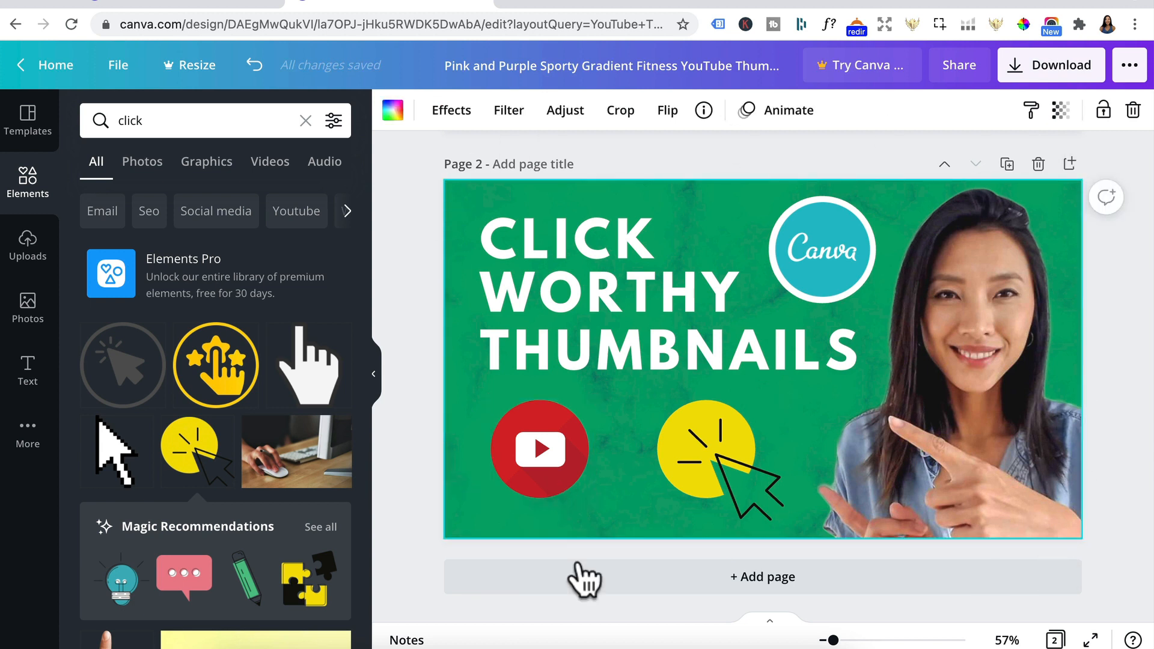
{"action": "key", "text": "Delete"}
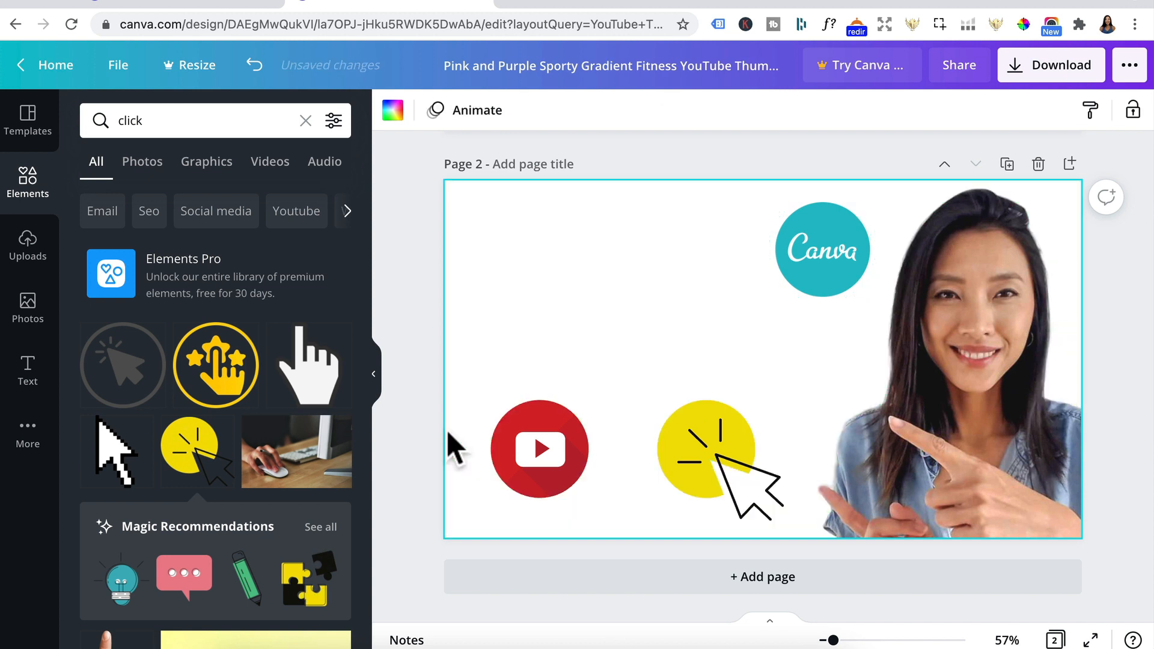
{"action": "left_click", "coordinate": [392, 111]}
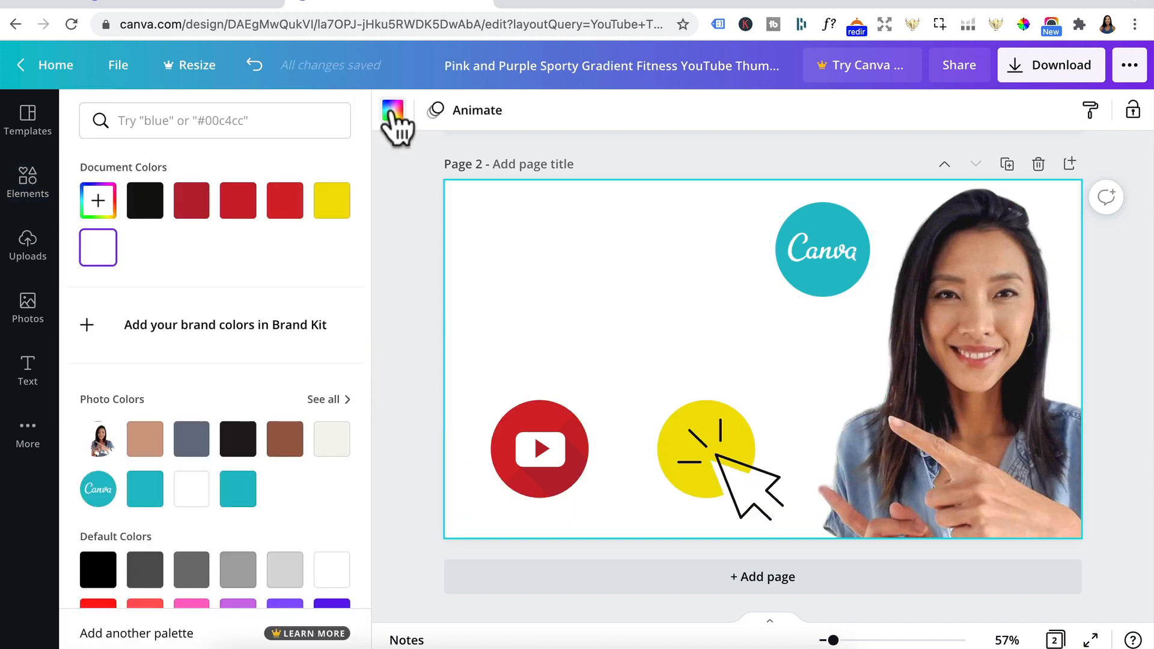
{"action": "left_click", "coordinate": [139, 501]}
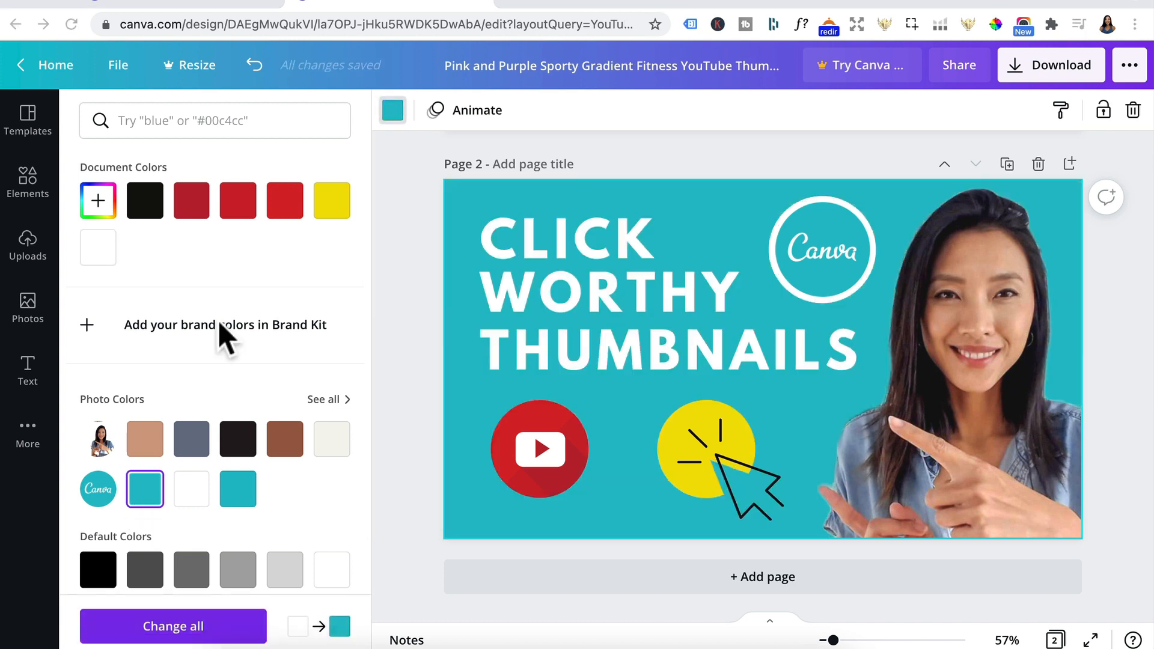
Step: Search the elements for "gradient" and add the free square pink-to-purple gradient to page 2
{"action": "left_click", "coordinate": [29, 187]}
{"action": "left_click", "coordinate": [165, 120]}
{"action": "type", "text": "gradient"}
{"action": "key", "text": "Return"}
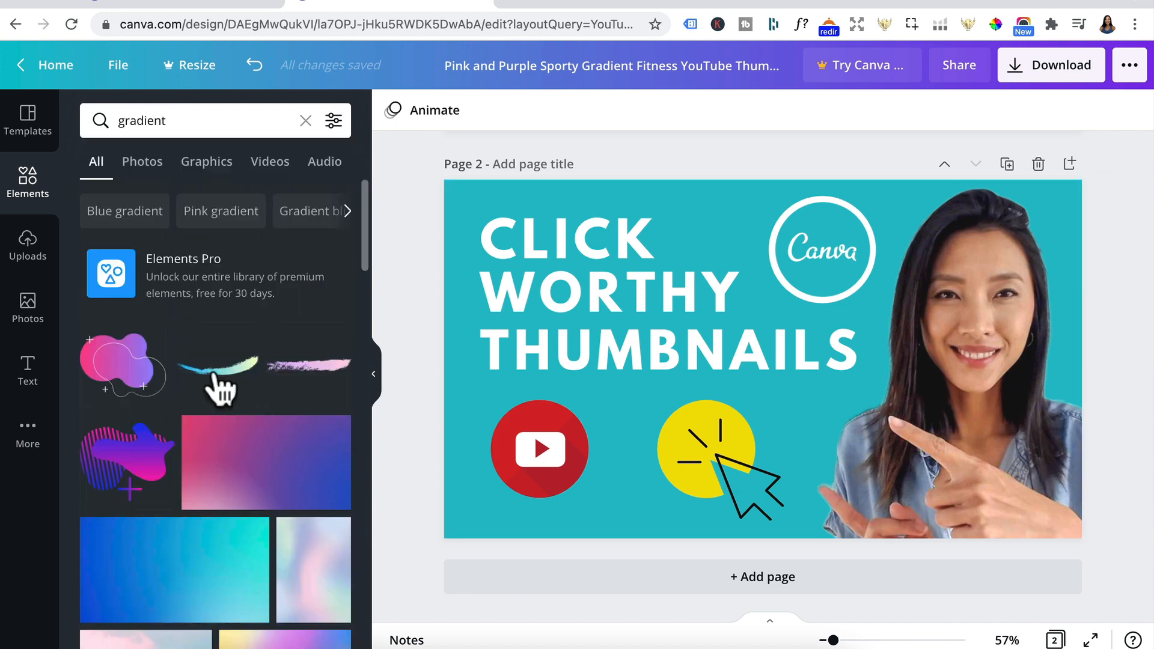
{"action": "scroll", "coordinate": [218, 396], "scroll_direction": "down", "scroll_amount": 5}
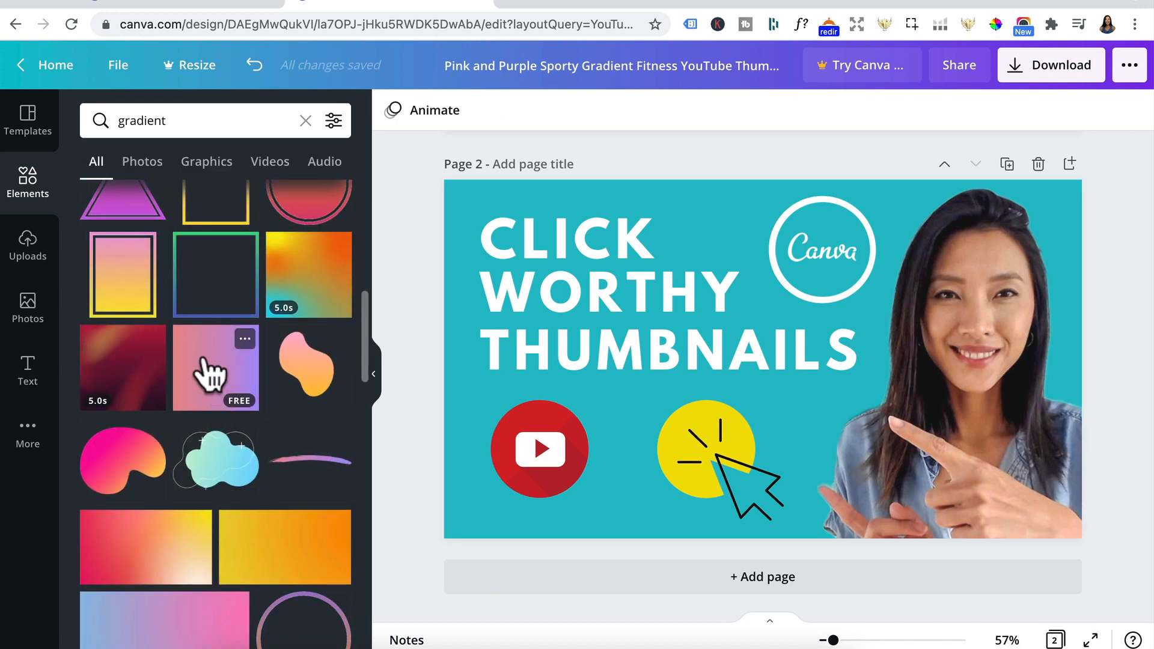
{"action": "left_click", "coordinate": [218, 385]}
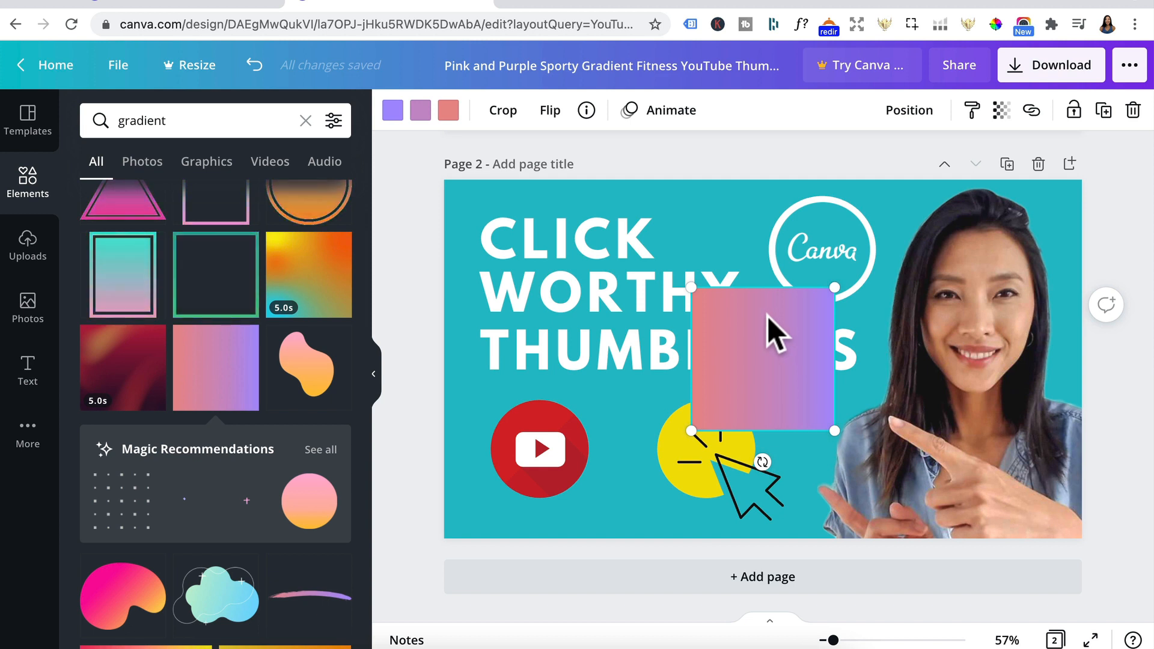
Step: Recolour the gradient square with royal blue for both outer colours and the Canva logo's teal for the middle colour
{"action": "left_click", "coordinate": [391, 113]}
{"action": "scroll", "coordinate": [170, 464], "scroll_direction": "down", "scroll_amount": 3}
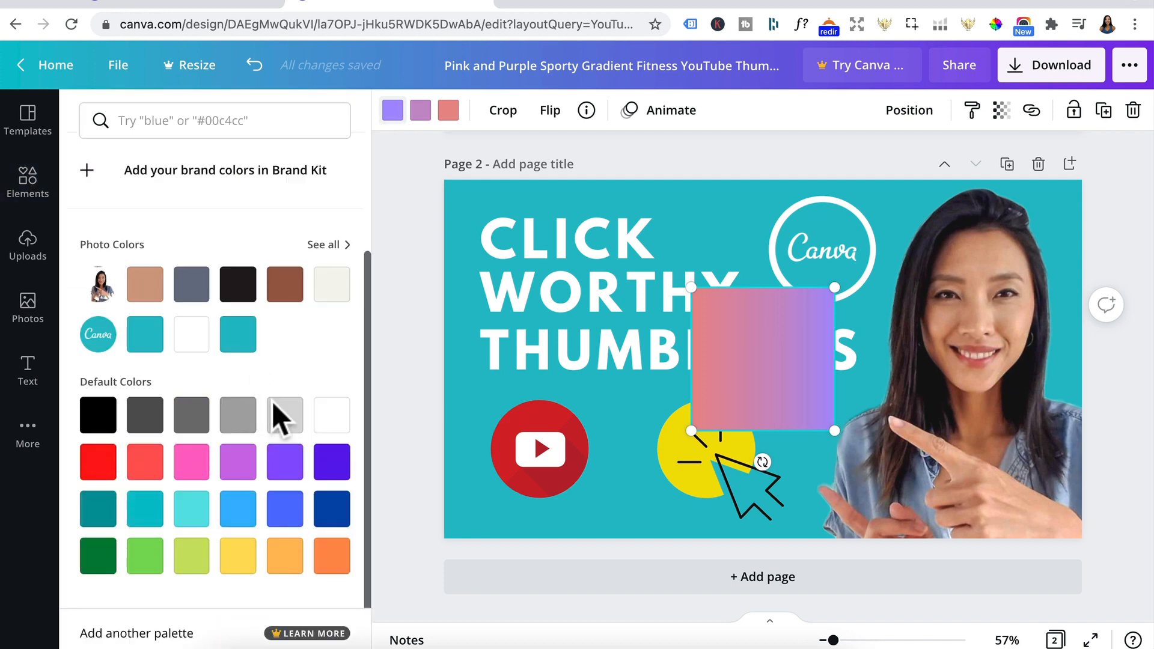
{"action": "left_click", "coordinate": [285, 508]}
{"action": "left_click", "coordinate": [419, 114]}
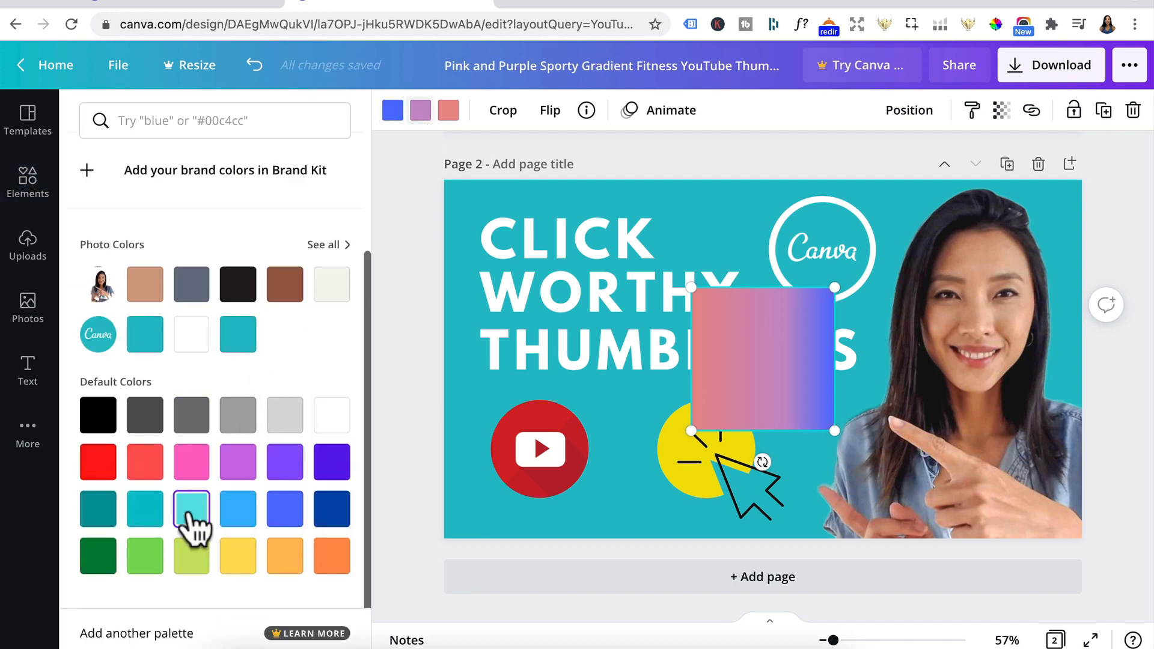
{"action": "scroll", "coordinate": [187, 516], "scroll_direction": "up", "scroll_amount": 3}
{"action": "left_click", "coordinate": [145, 491]}
{"action": "left_click", "coordinate": [448, 111]}
{"action": "scroll", "coordinate": [238, 511], "scroll_direction": "down", "scroll_amount": 3}
{"action": "left_click", "coordinate": [238, 510]}
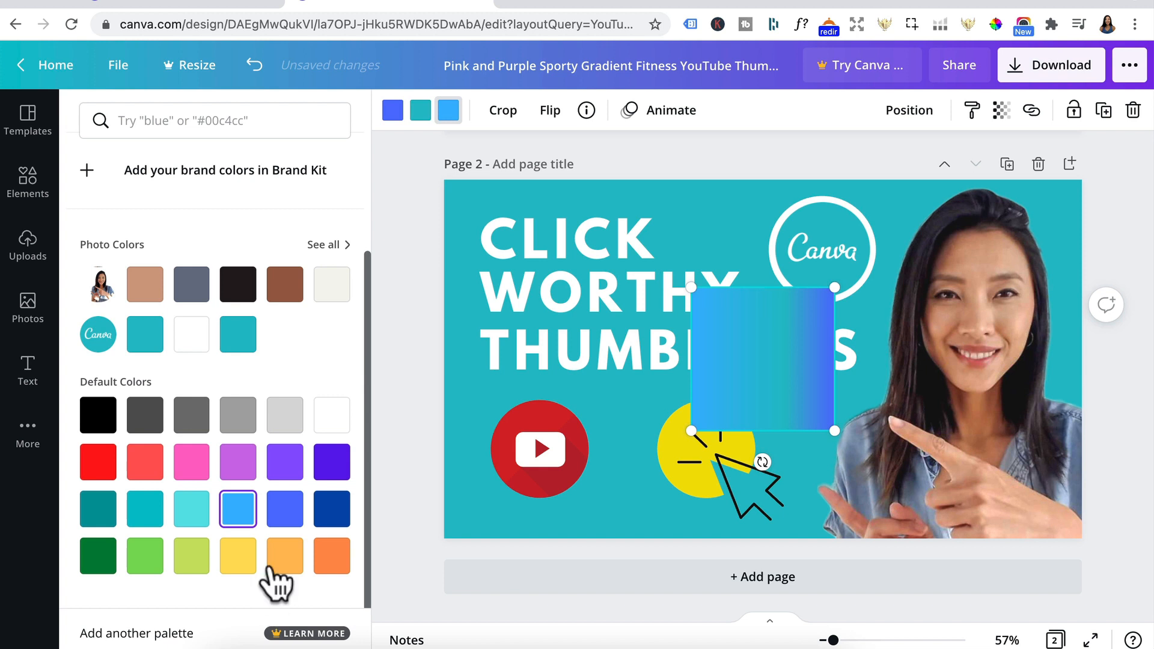
{"action": "left_click", "coordinate": [290, 517]}
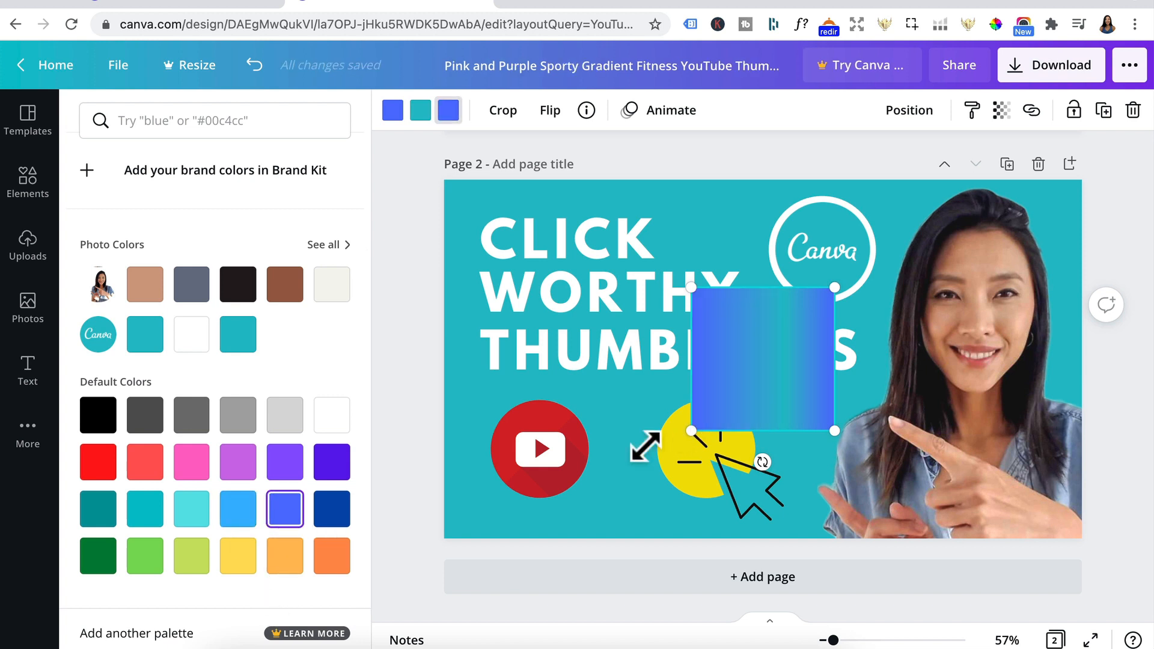
Step: Enlarge and tilt the gradient square, placing it over the left half of page 2 with a diagonal right edge
{"action": "left_click_drag", "start_coordinate": [691, 430], "coordinate": [479, 484]}
{"action": "left_click_drag", "start_coordinate": [621, 464], "coordinate": [482, 352]}
{"action": "left_click_drag", "start_coordinate": [544, 480], "coordinate": [508, 457]}
{"action": "left_click_drag", "start_coordinate": [745, 231], "coordinate": [871, 166]}
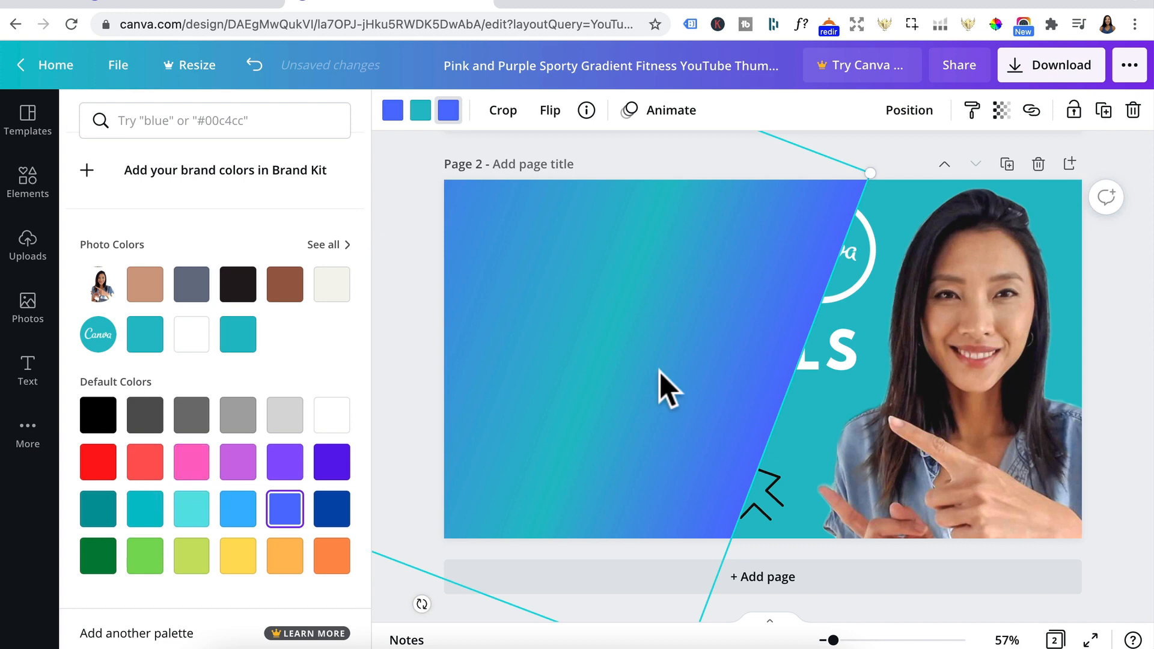
{"action": "left_click_drag", "start_coordinate": [661, 379], "coordinate": [597, 322]}
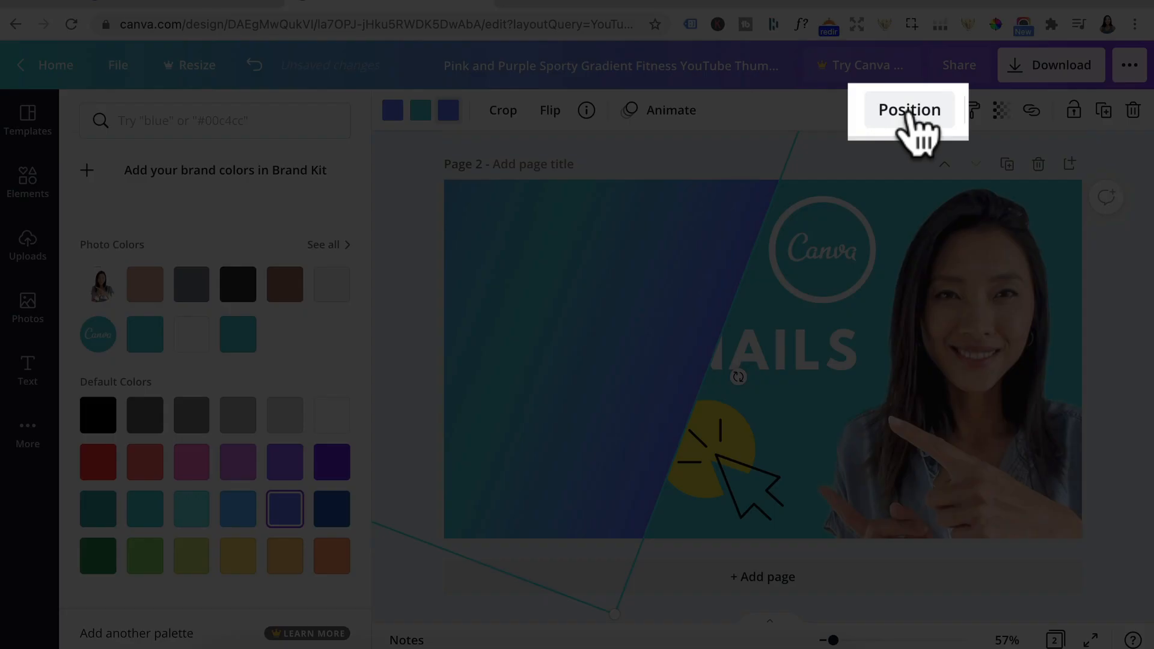
Step: Send the gradient shape backward until it lies behind the title text and both icons
{"action": "left_click", "coordinate": [908, 114]}
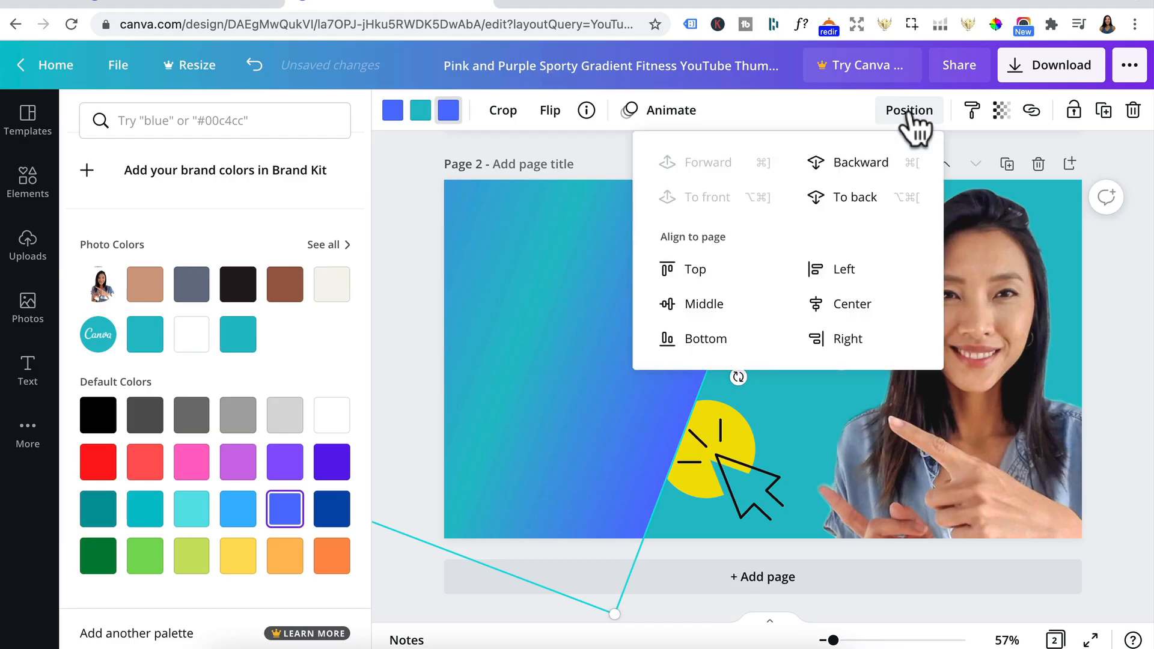
{"action": "left_click", "coordinate": [864, 176]}
{"action": "left_click", "coordinate": [864, 176]}
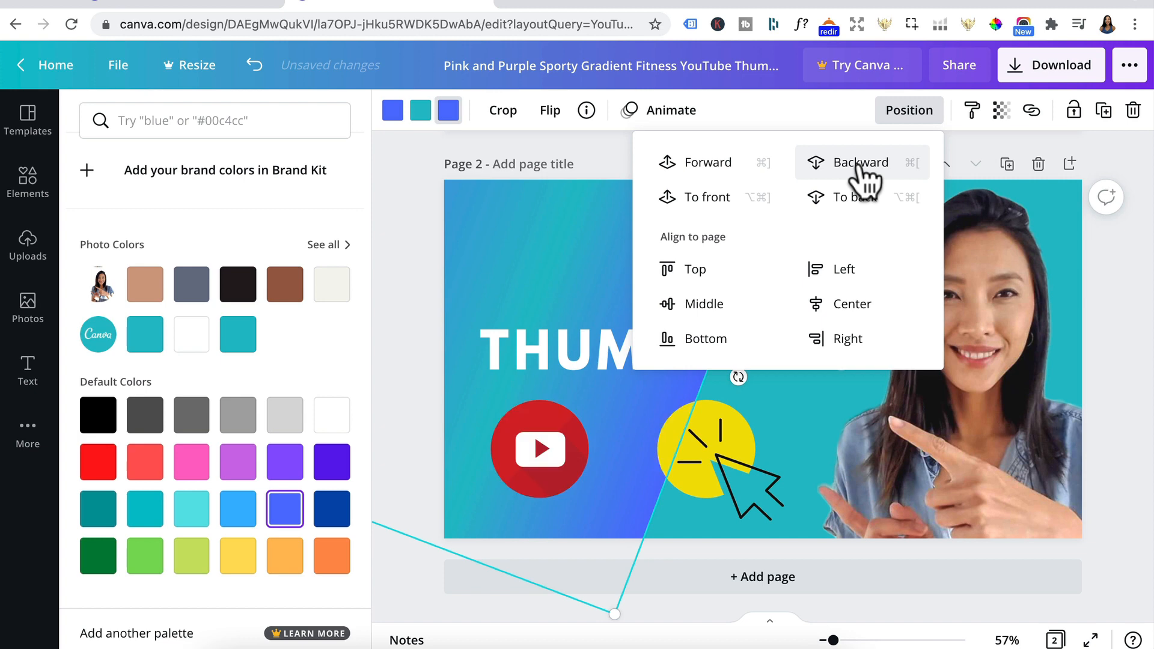
{"action": "left_click", "coordinate": [864, 176]}
Step: Move the yellow click graphic right and shrink it slightly, and enlarge the YouTube icon and shift it a little right
{"action": "left_click", "coordinate": [721, 467]}
{"action": "left_click_drag", "start_coordinate": [720, 467], "coordinate": [747, 443]}
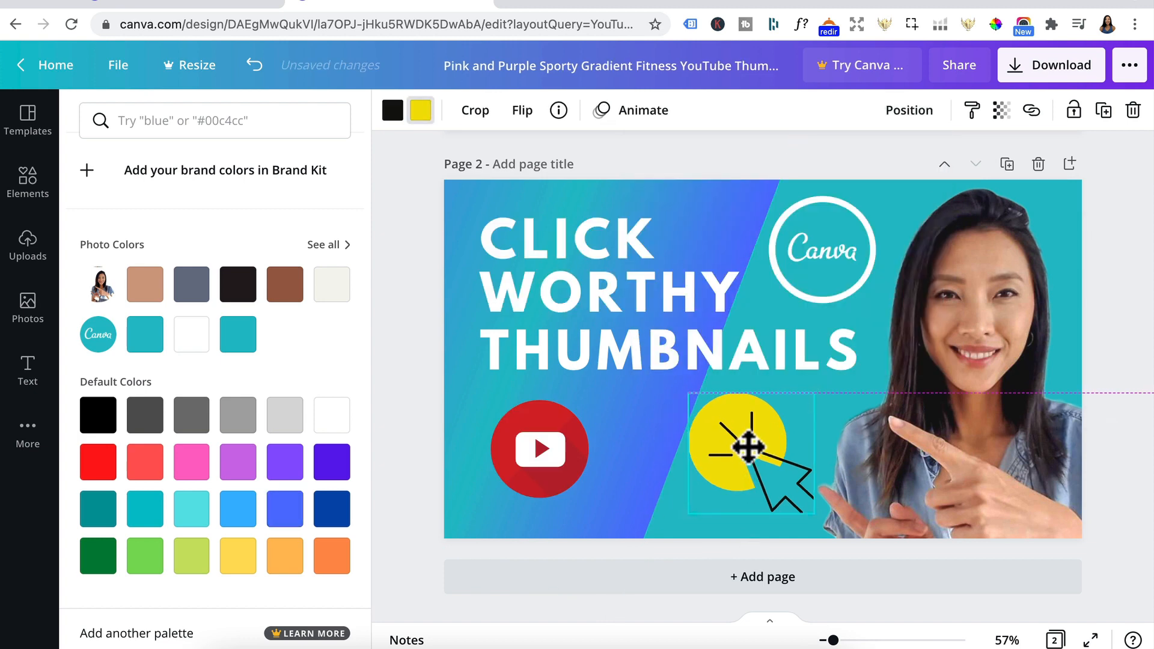
{"action": "left_click_drag", "start_coordinate": [683, 394], "coordinate": [697, 410]}
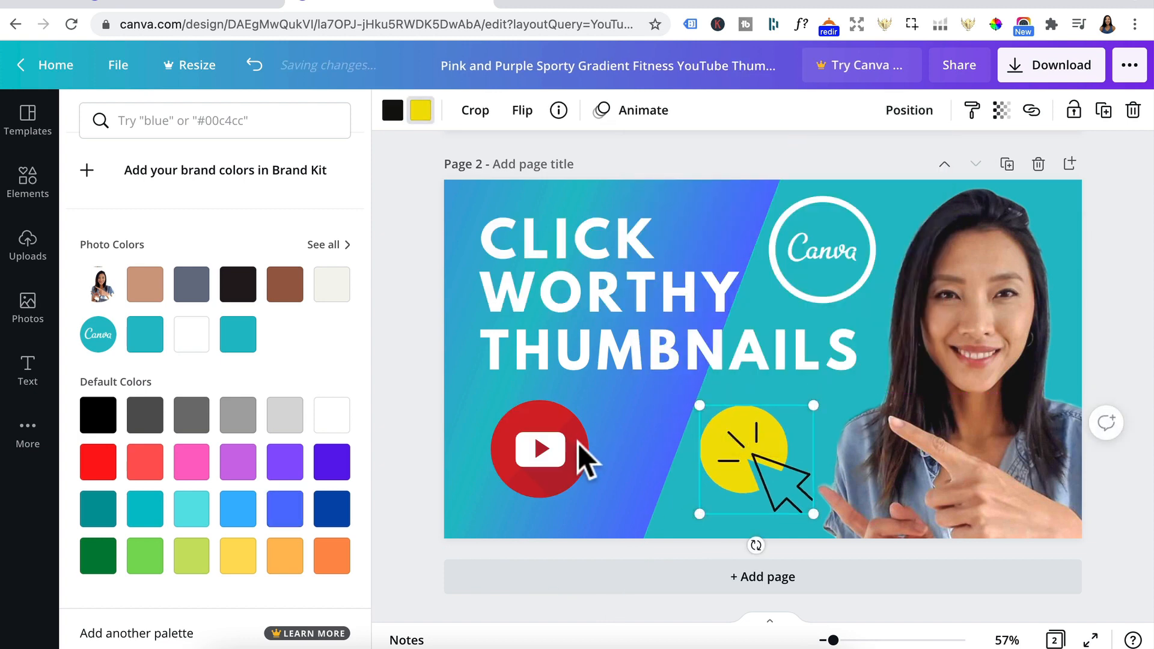
{"action": "left_click", "coordinate": [582, 458]}
{"action": "left_click_drag", "start_coordinate": [588, 498], "coordinate": [615, 501]}
{"action": "left_click_drag", "start_coordinate": [565, 442], "coordinate": [587, 443]}
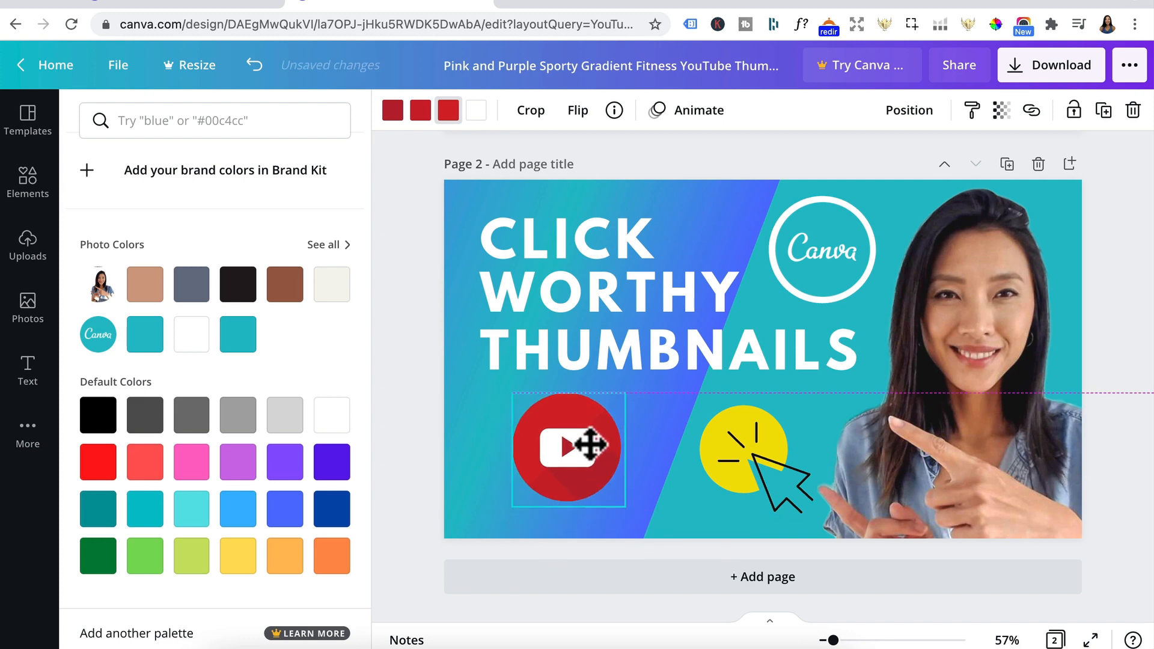
Step: Change the gradient's third colour to dark navy #273472 and its middle colour to light blue
{"action": "left_click", "coordinate": [725, 211]}
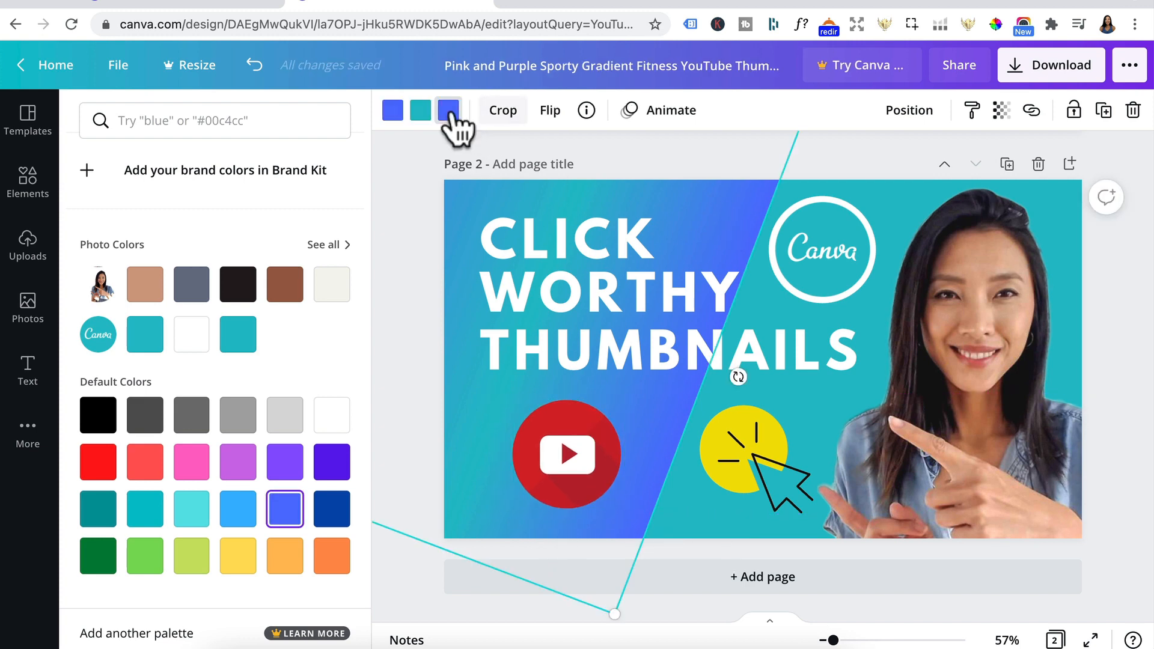
{"action": "left_click", "coordinate": [449, 110]}
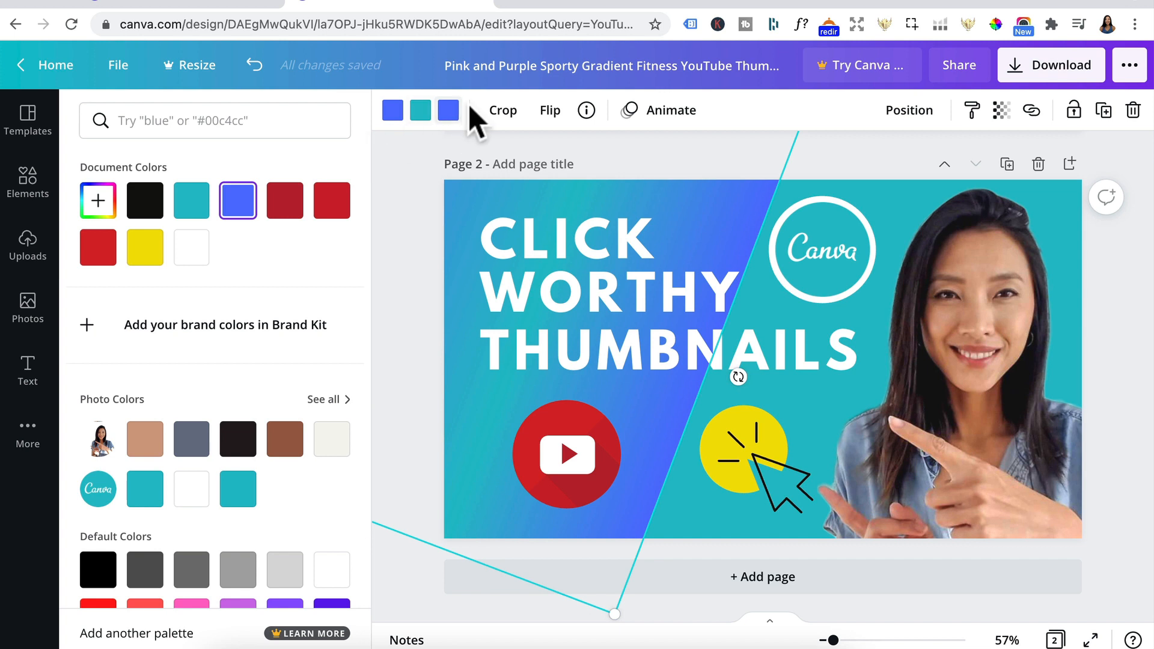
{"action": "left_click", "coordinate": [96, 204]}
{"action": "left_click_drag", "start_coordinate": [257, 257], "coordinate": [244, 293]}
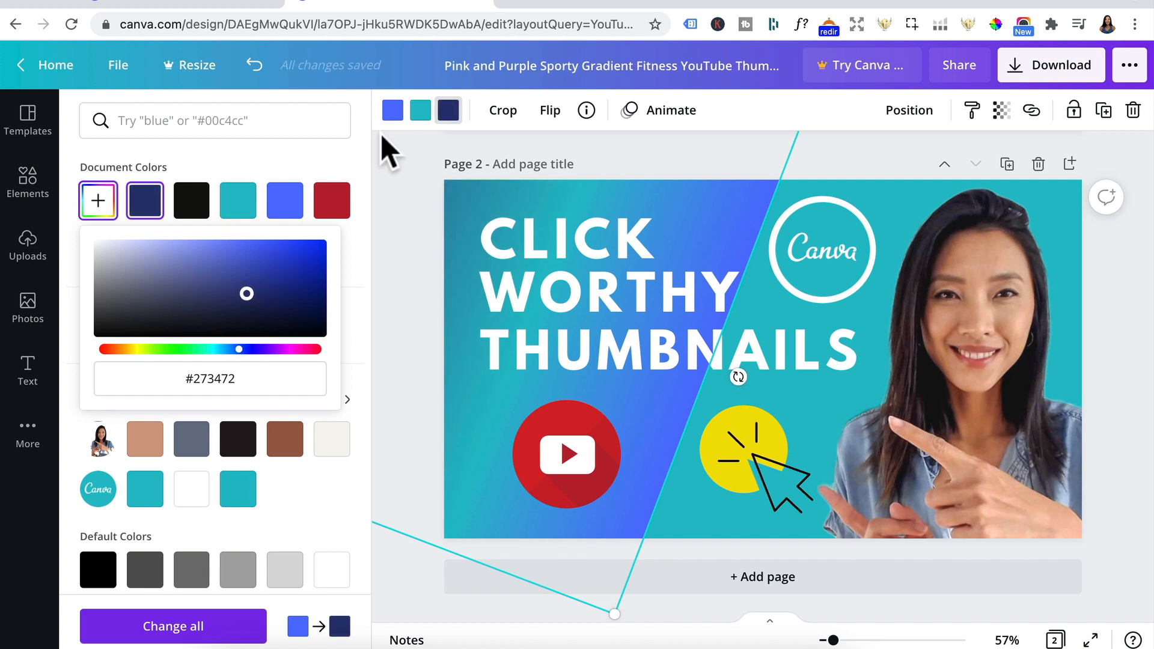
{"action": "left_click", "coordinate": [419, 119]}
{"action": "scroll", "coordinate": [250, 522], "scroll_direction": "down", "scroll_amount": 3}
{"action": "left_click", "coordinate": [239, 511]}
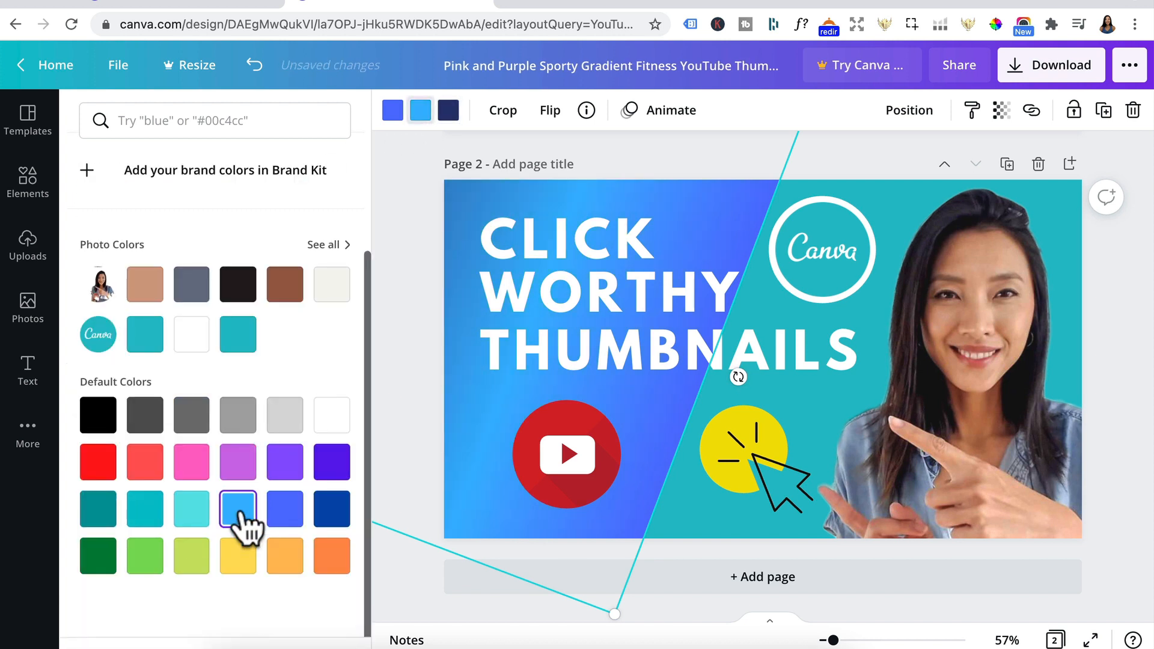
{"action": "left_click", "coordinate": [725, 190]}
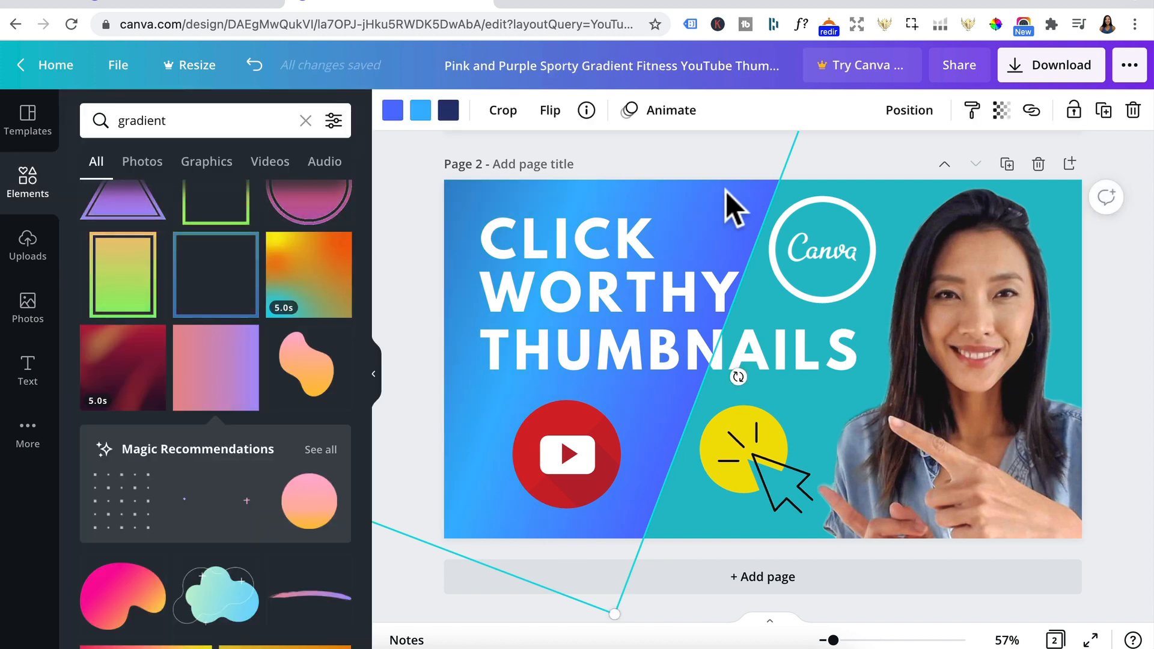
Step: Shrink the Canva logo slightly and centre it inside the white circle
{"action": "left_click", "coordinate": [829, 274]}
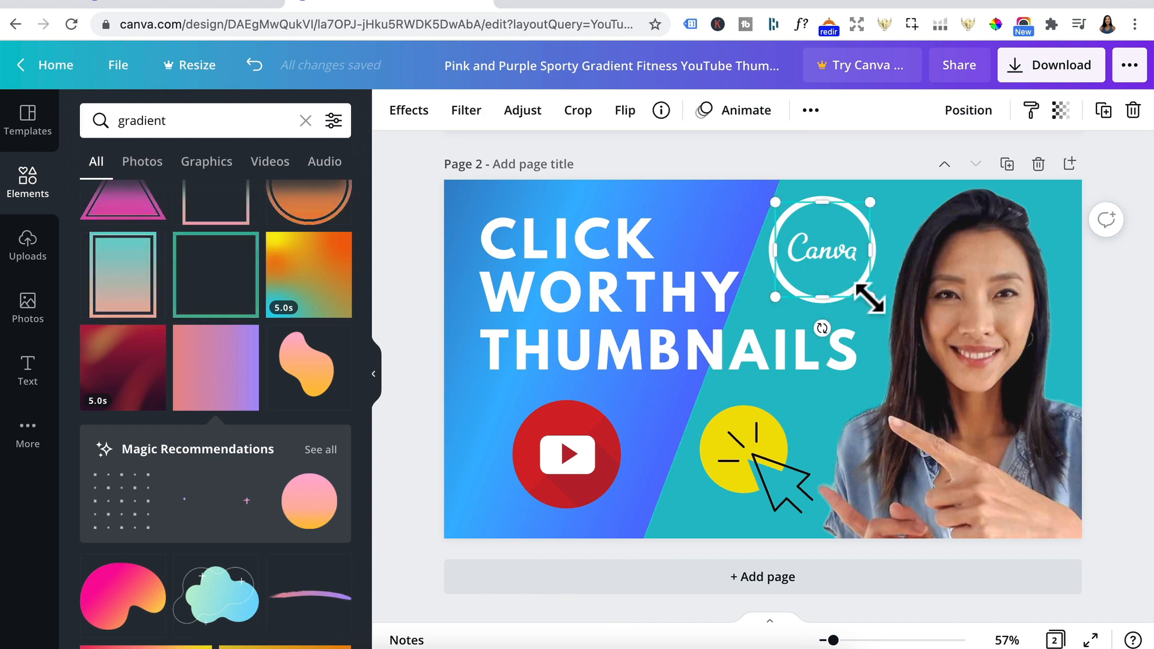
{"action": "left_click_drag", "start_coordinate": [869, 296], "coordinate": [853, 286]}
{"action": "left_click_drag", "start_coordinate": [829, 243], "coordinate": [837, 250]}
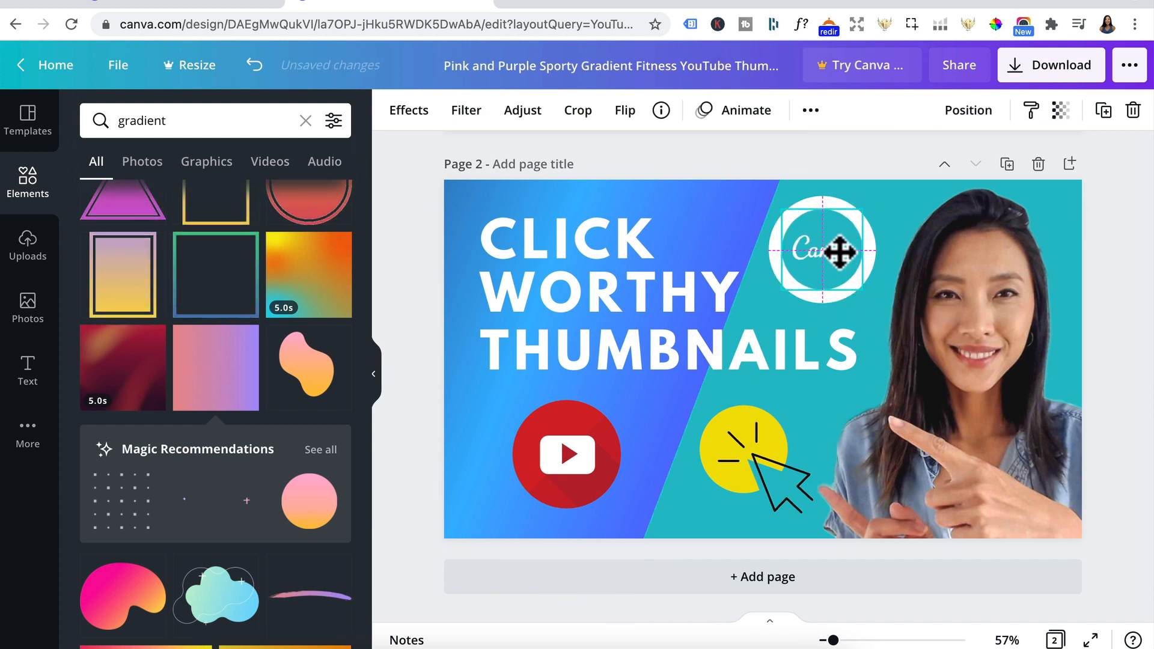
Step: Shrink the white circle behind the Canva logo and centre it on the logo as a thin, even border
{"action": "left_click", "coordinate": [759, 283]}
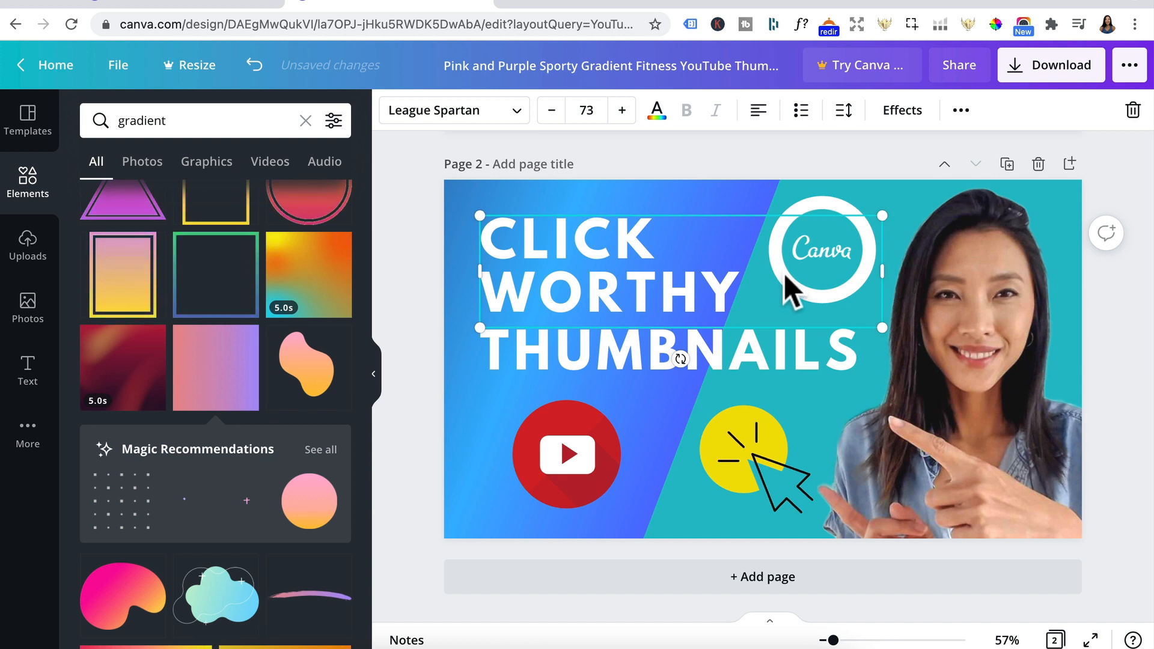
{"action": "left_click", "coordinate": [813, 200]}
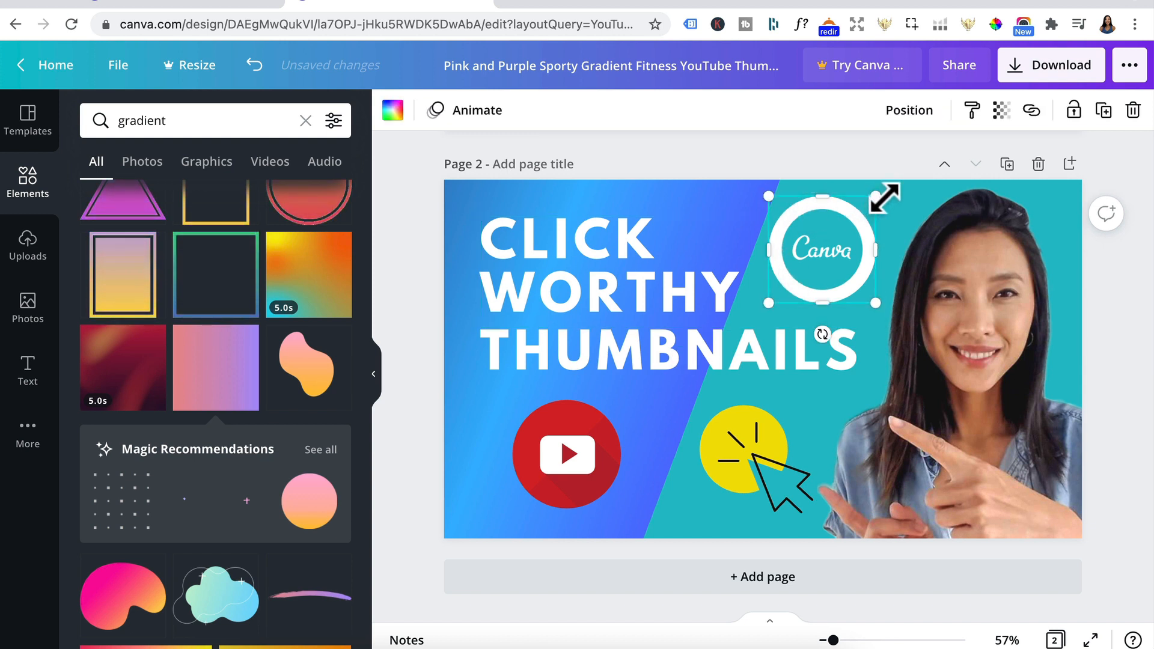
{"action": "left_click_drag", "start_coordinate": [884, 198], "coordinate": [870, 203]}
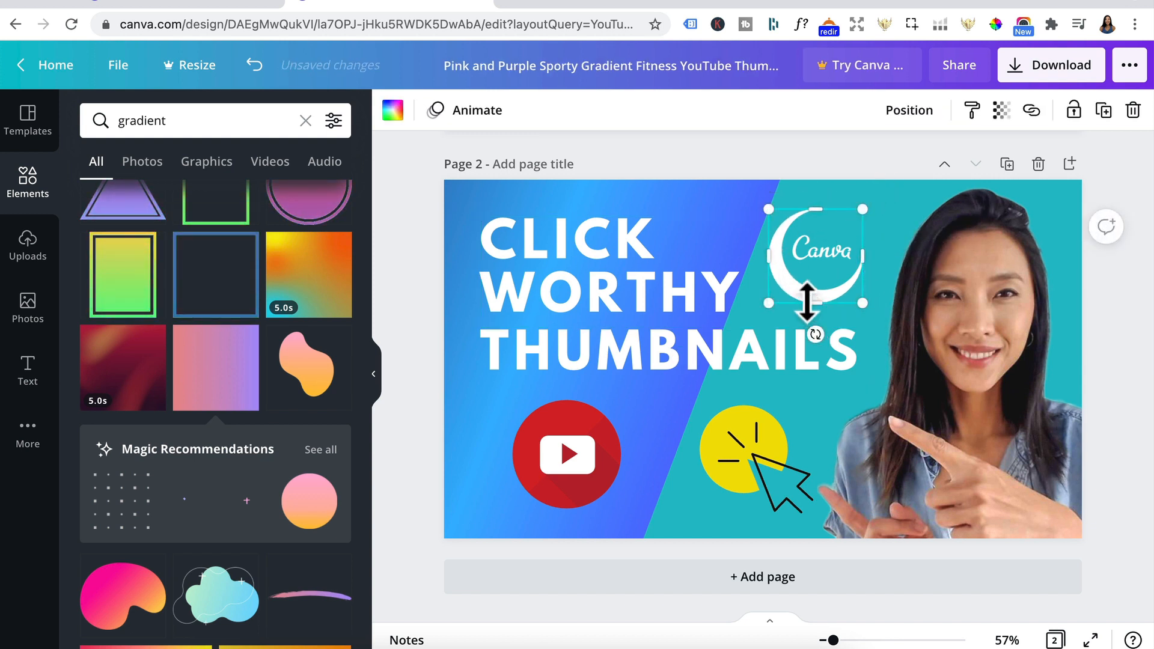
{"action": "left_click_drag", "start_coordinate": [804, 295], "coordinate": [827, 288]}
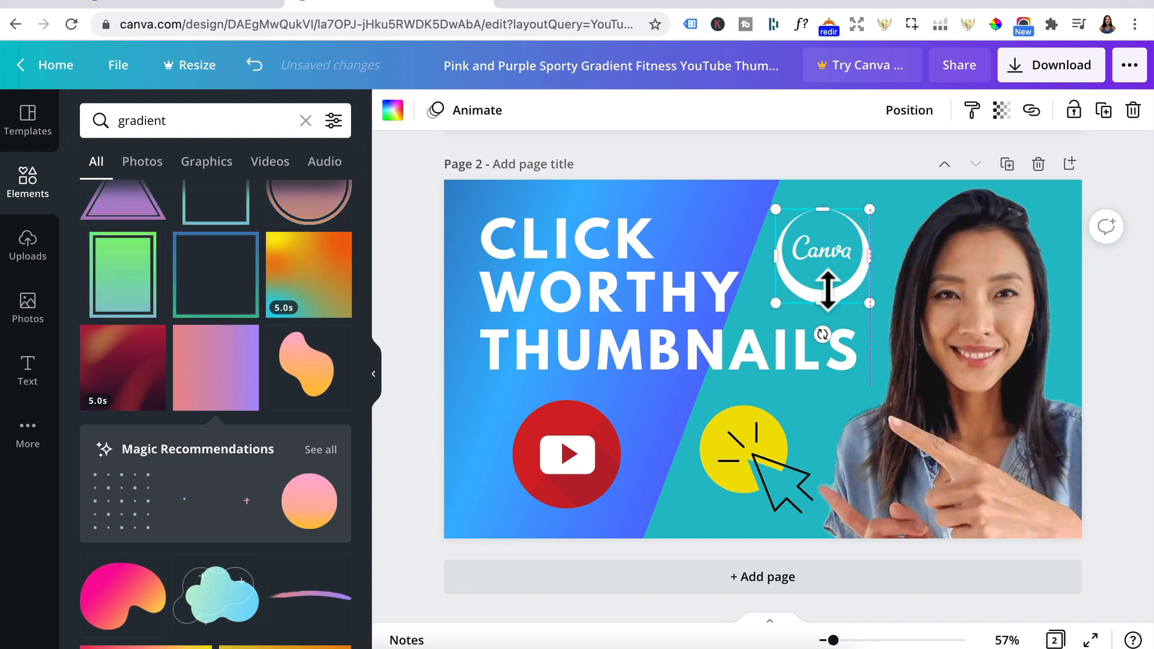
{"action": "key", "text": "Up"}
{"action": "key", "text": "Up"}
{"action": "key", "text": "Left"}
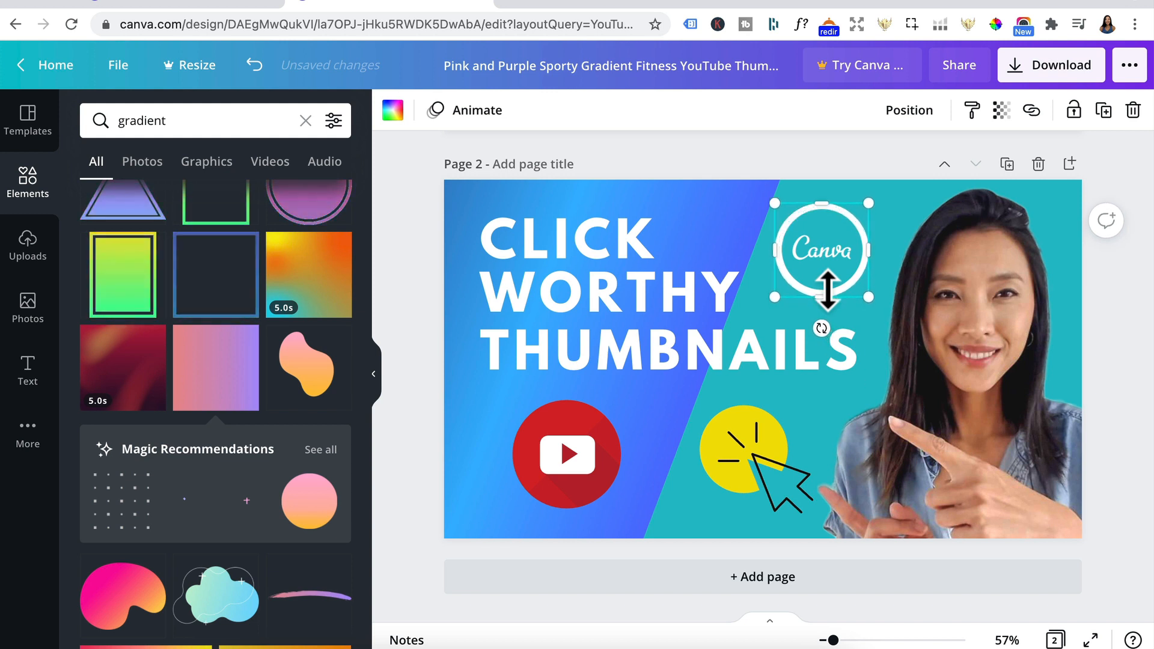
{"action": "left_click", "coordinate": [1146, 390]}
Step: Change the font of the CLICK WORTHY text on page 2 to Montserrat Extra-Bold
{"action": "scroll", "coordinate": [657, 310], "scroll_direction": "up", "scroll_amount": 1}
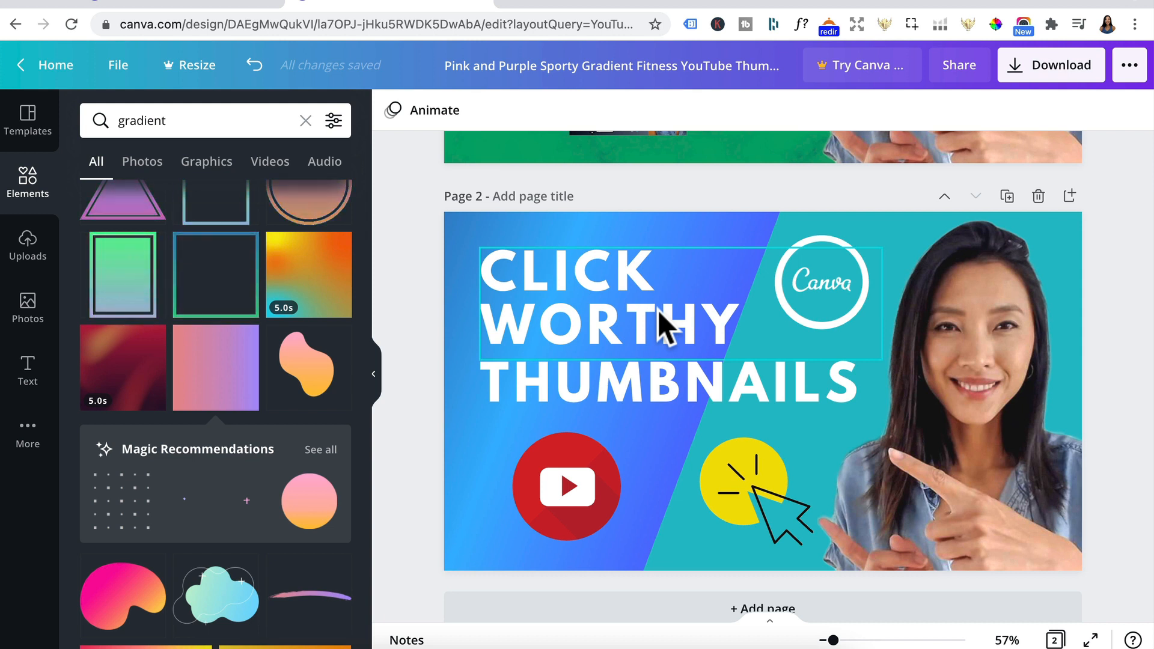
{"action": "left_click", "coordinate": [657, 310]}
{"action": "left_click", "coordinate": [471, 119]}
{"action": "left_click", "coordinate": [208, 120]}
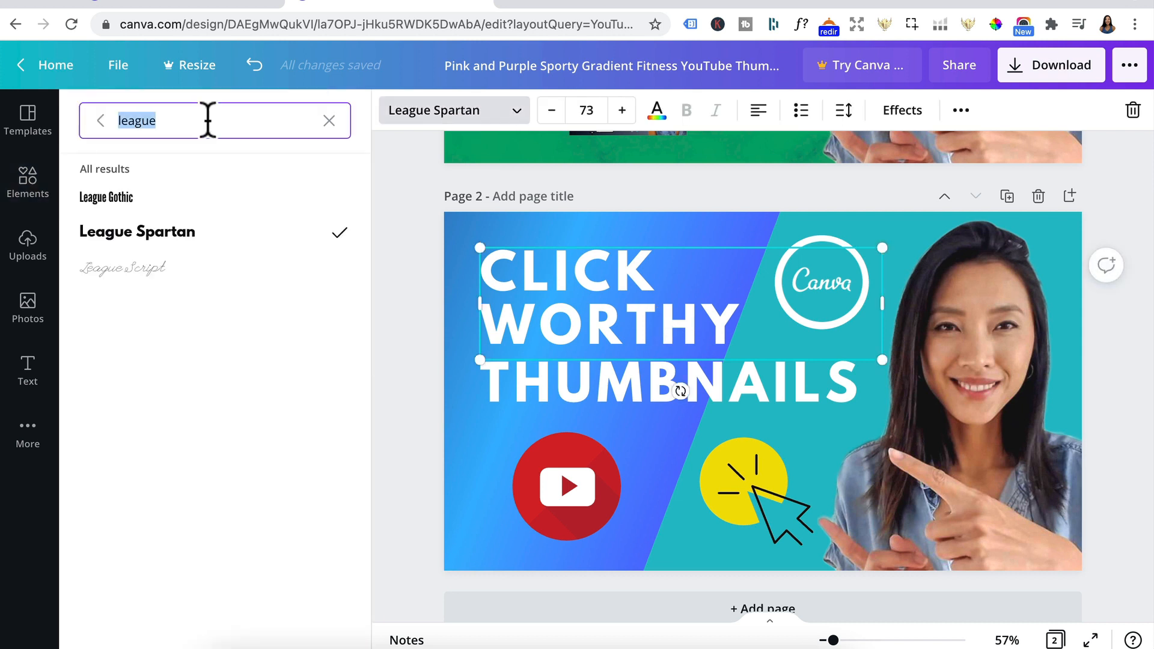
{"action": "key", "text": "BackSpace"}
{"action": "type", "text": "mont"}
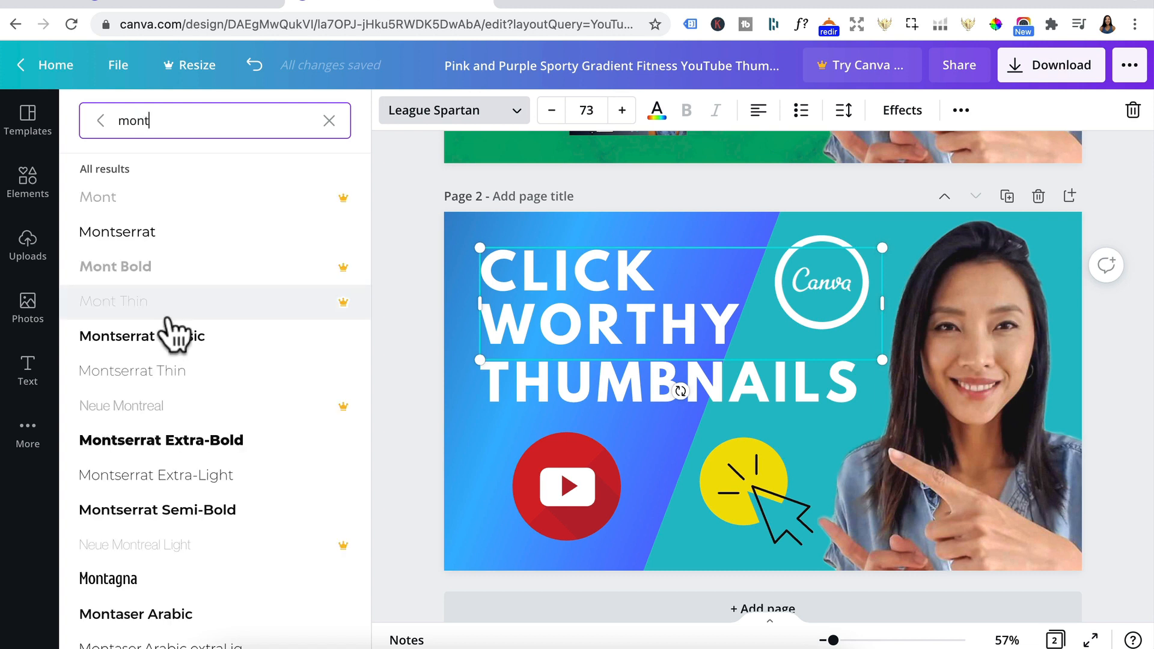
{"action": "left_click", "coordinate": [181, 447]}
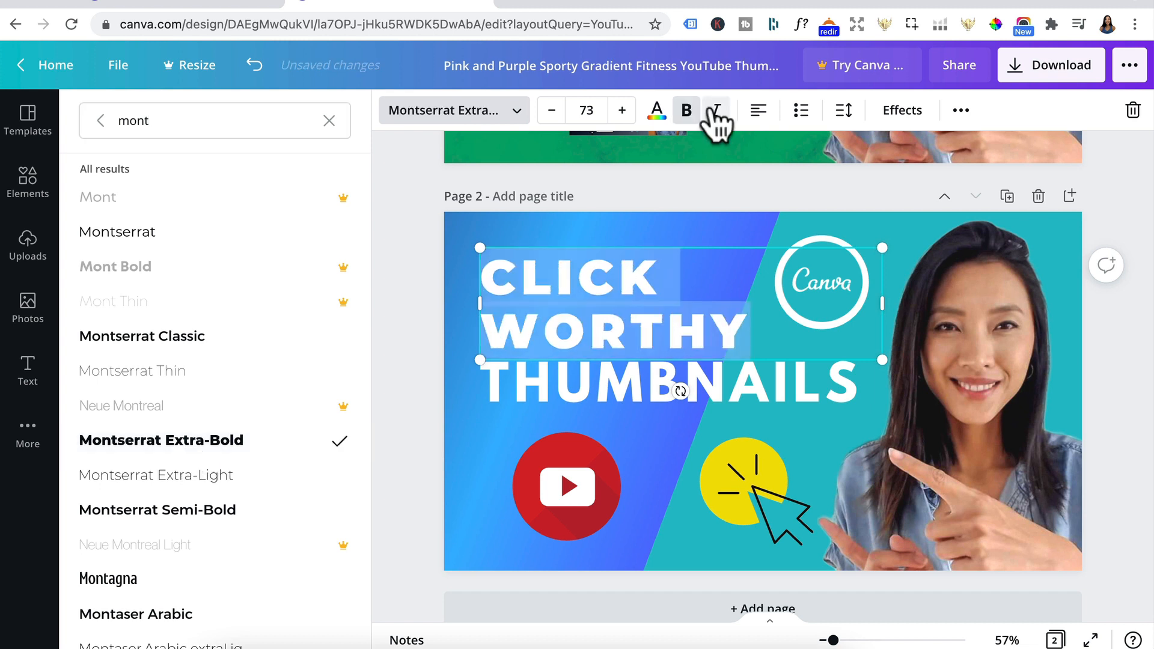
Step: Set the THUMBNAILS text to Montserrat Extra-Bold without italics and widen its text box so the word fits on one line
{"action": "left_click", "coordinate": [568, 378]}
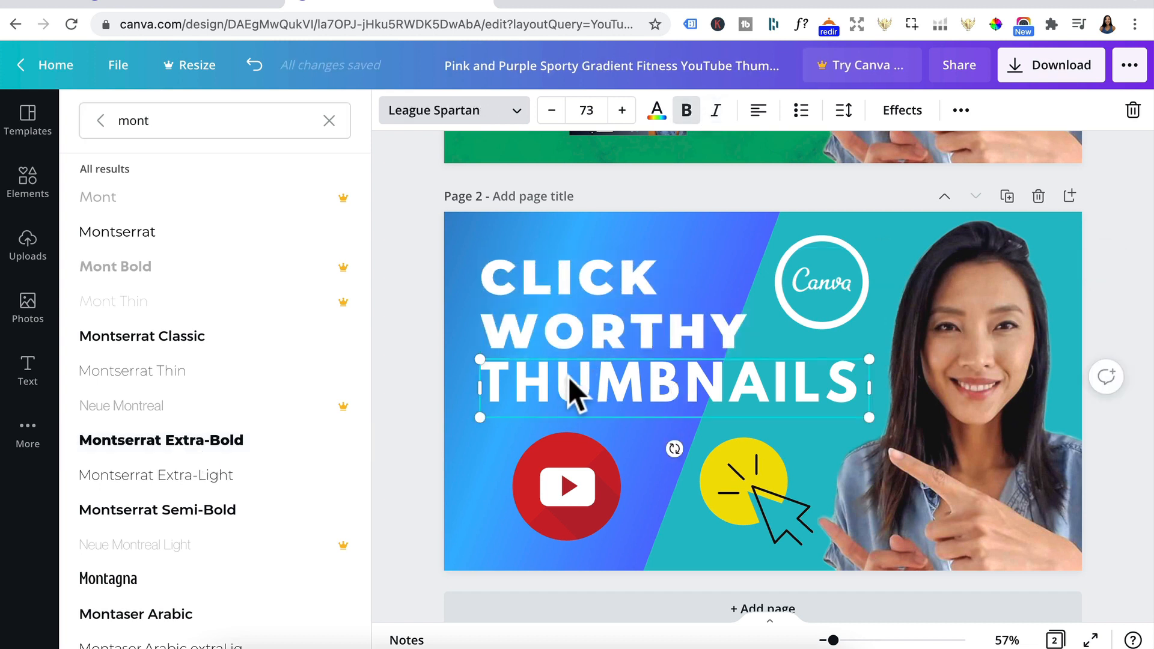
{"action": "left_click", "coordinate": [194, 442]}
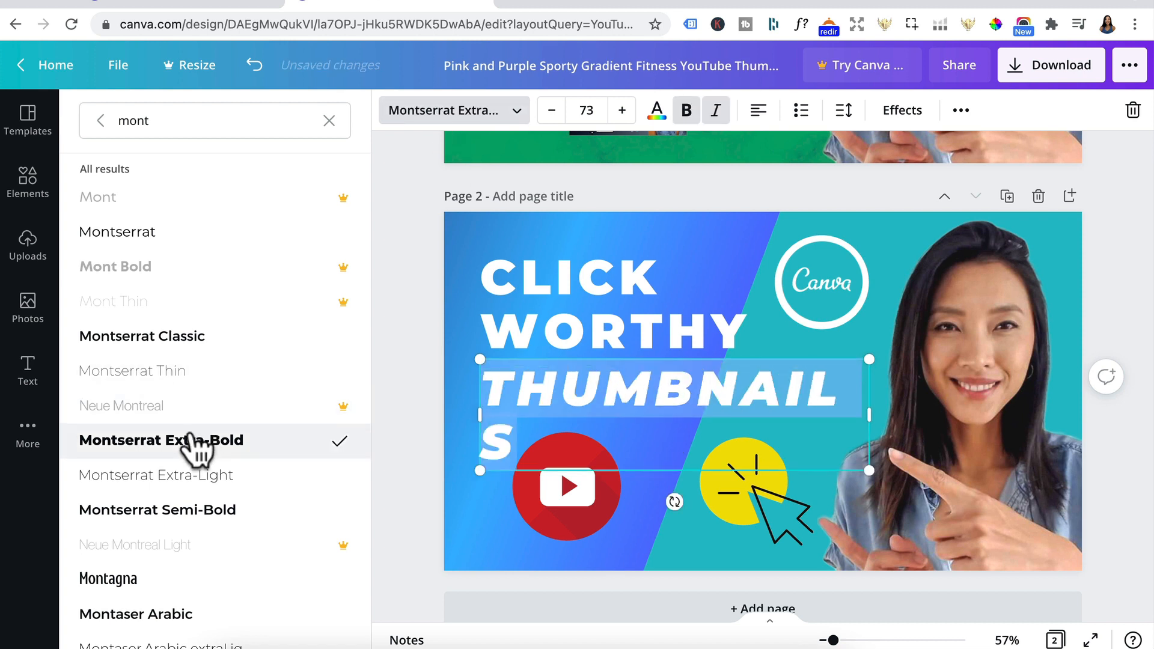
{"action": "left_click", "coordinate": [715, 110]}
{"action": "left_click_drag", "start_coordinate": [868, 414], "coordinate": [888, 414]}
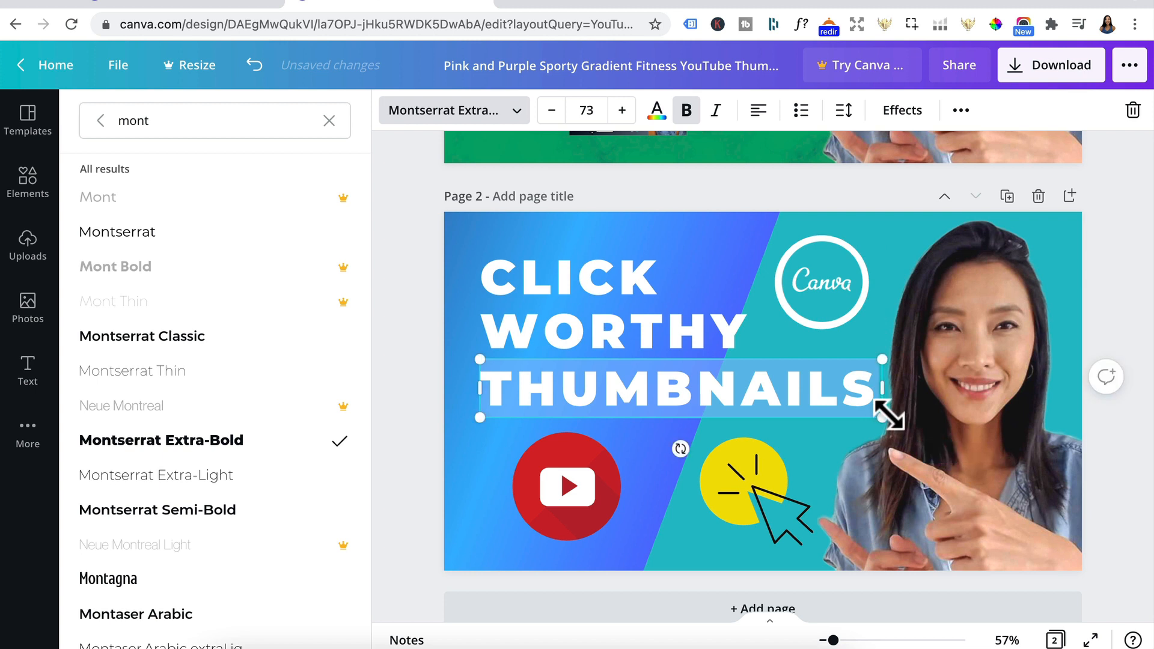
Step: Apply the Splice effect to the CLICK WORTHY text with an offset of 0 and a white effect colour
{"action": "left_click", "coordinate": [613, 264]}
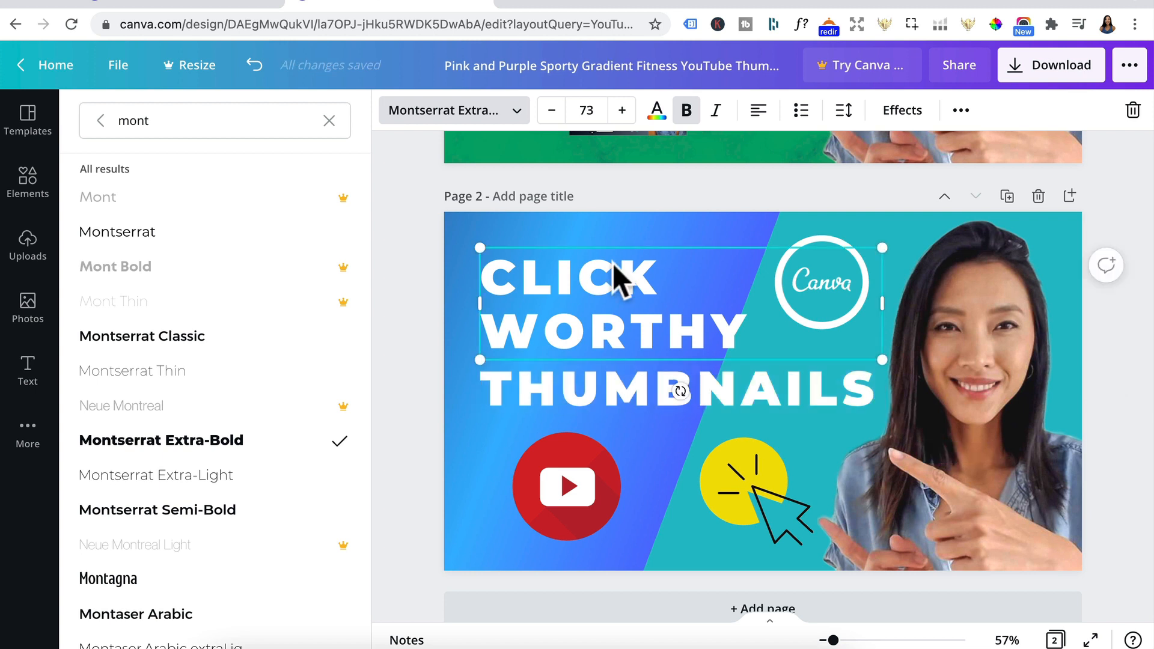
{"action": "left_click", "coordinate": [902, 110]}
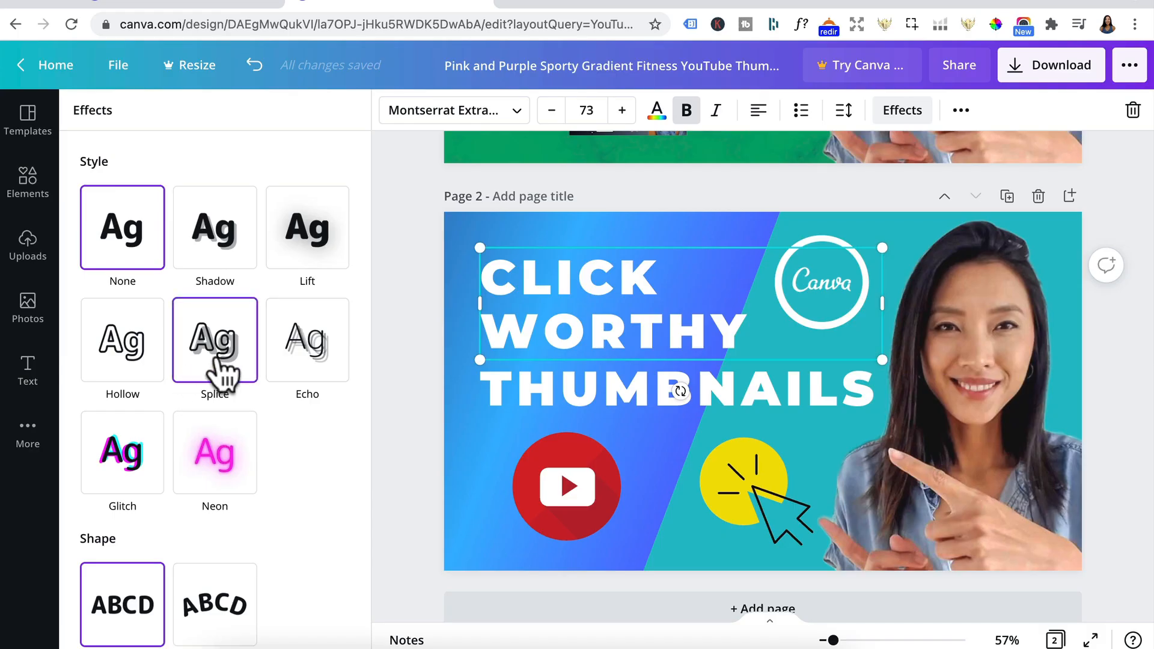
{"action": "left_click", "coordinate": [215, 361]}
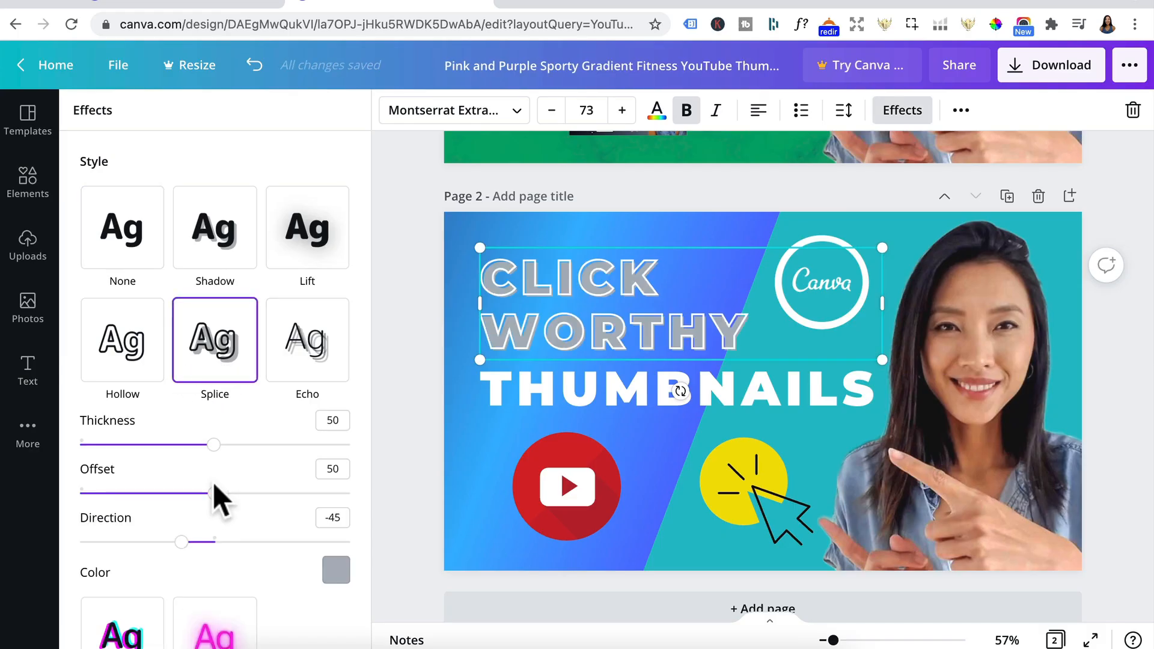
{"action": "left_click_drag", "start_coordinate": [215, 492], "coordinate": [65, 492]}
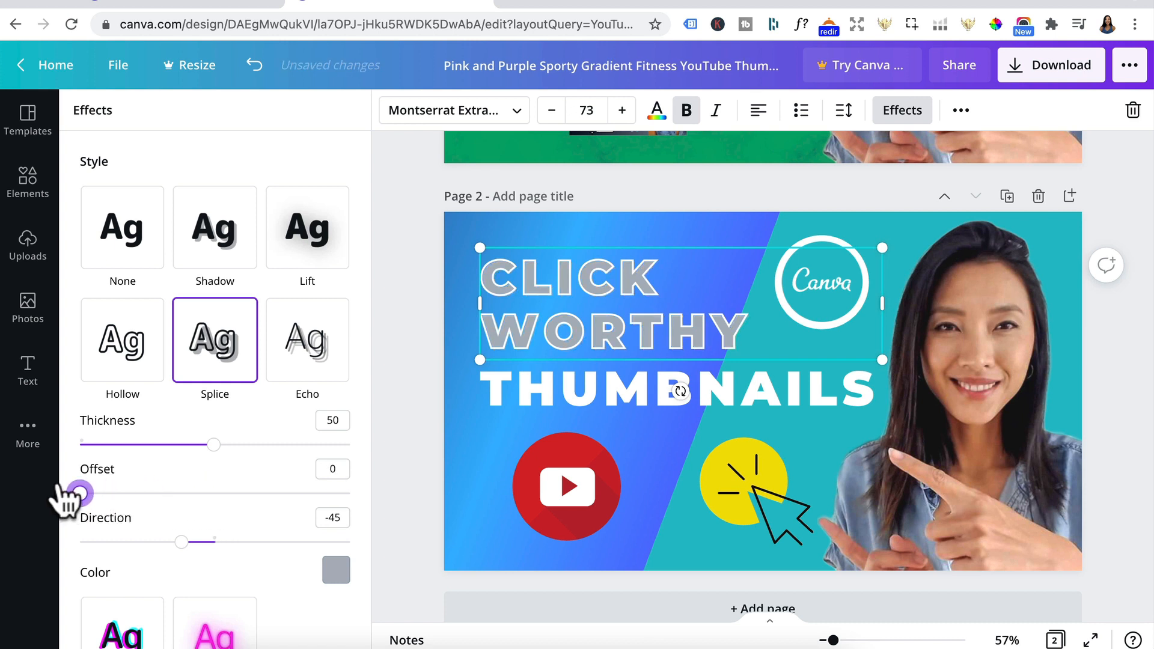
{"action": "left_click", "coordinate": [335, 570]}
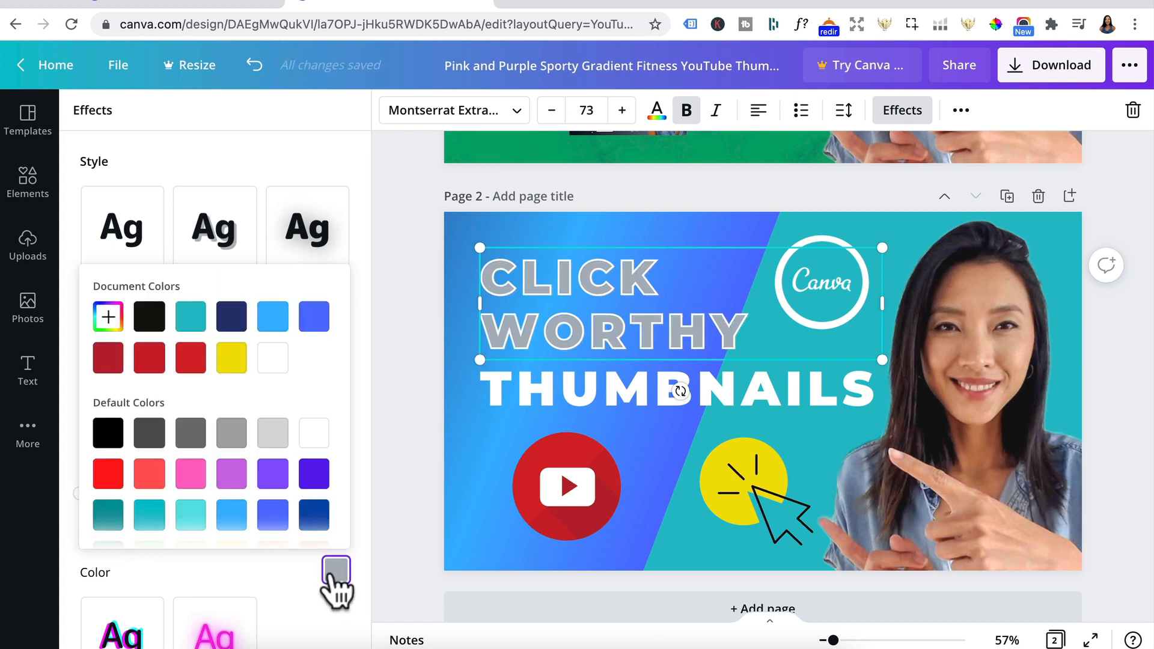
{"action": "left_click", "coordinate": [273, 358]}
Step: Change the CLICK WORTHY text colour to black and raise its Splice thickness to nearly the maximum
{"action": "left_click", "coordinate": [622, 319]}
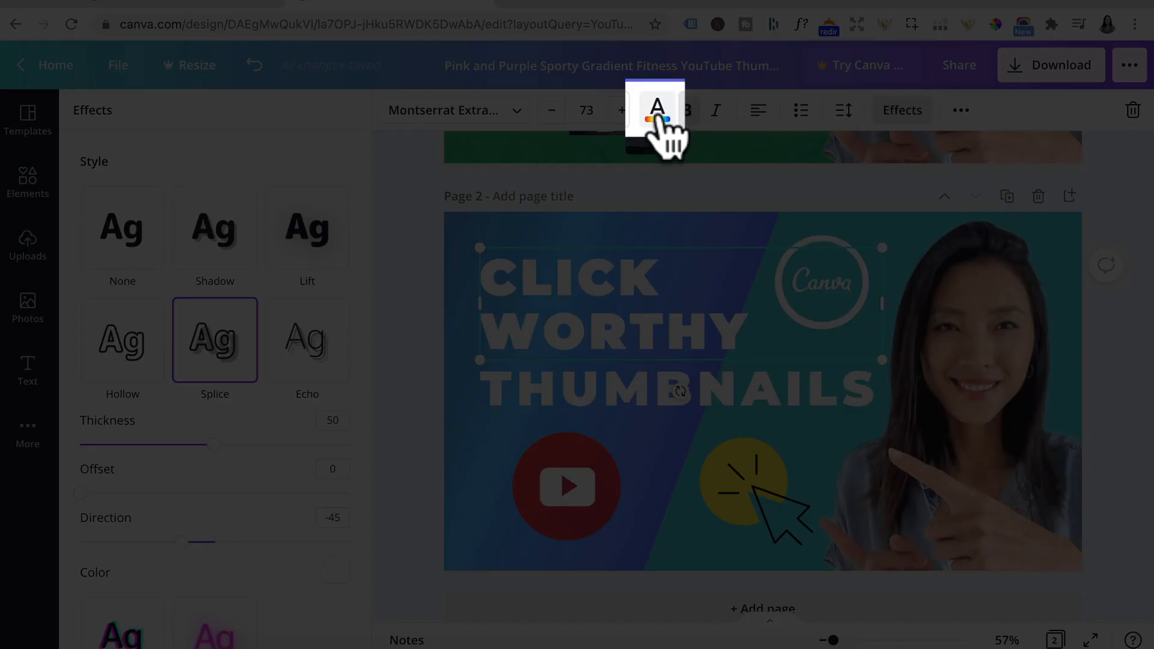
{"action": "left_click", "coordinate": [659, 117]}
{"action": "left_click", "coordinate": [143, 203]}
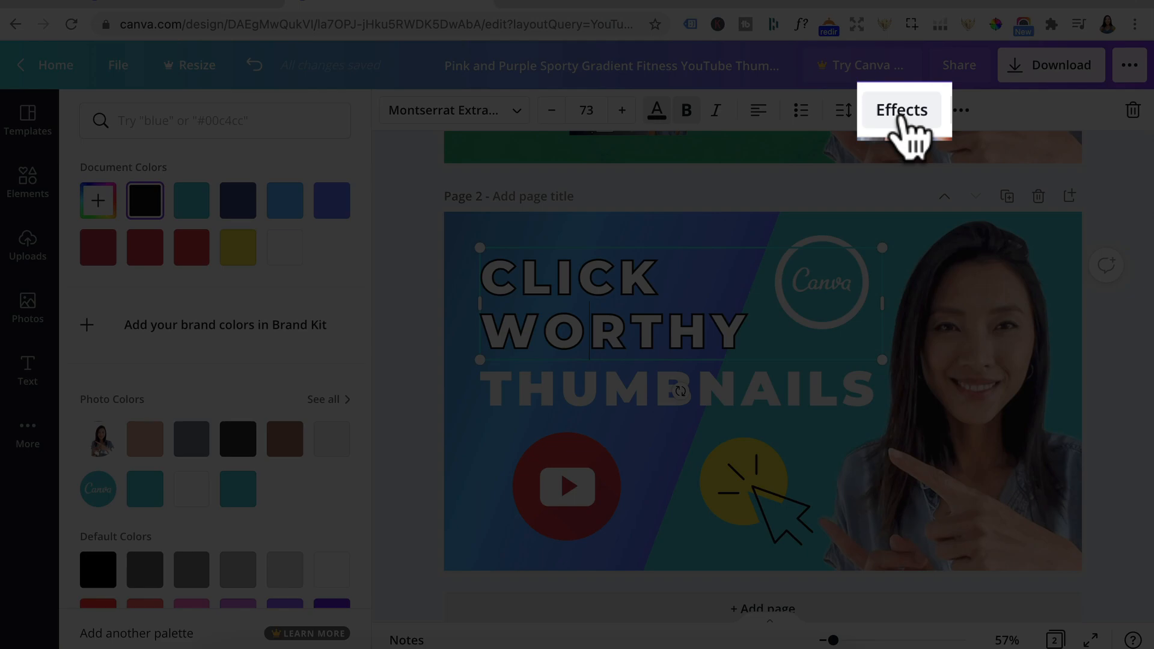
{"action": "left_click", "coordinate": [905, 114]}
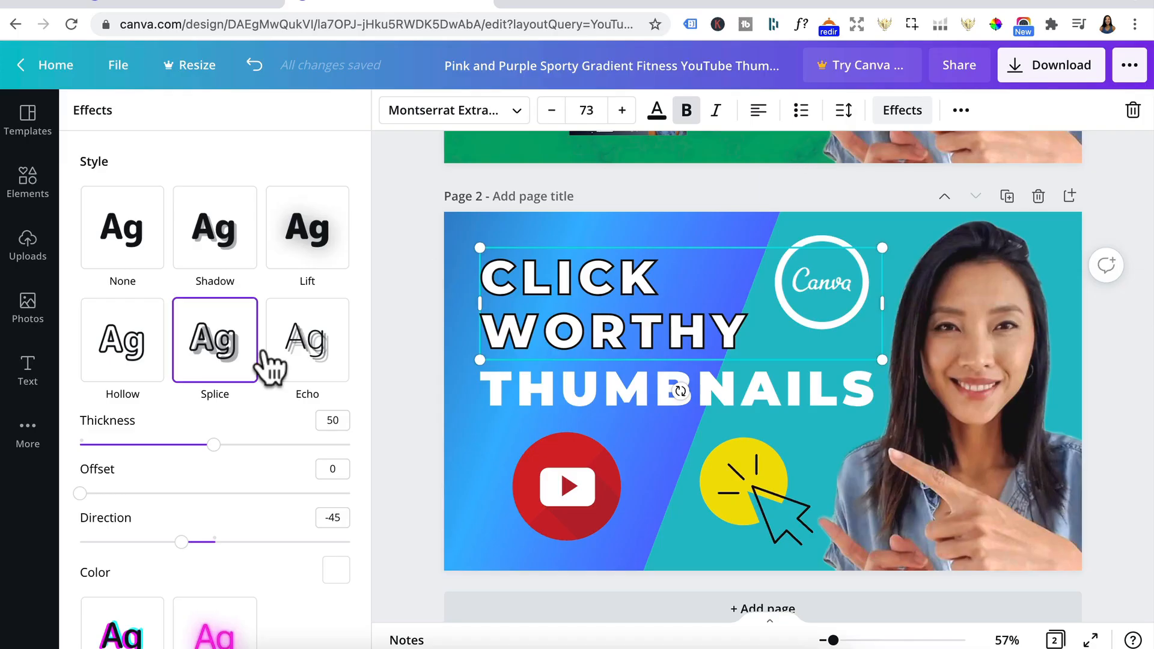
{"action": "left_click_drag", "start_coordinate": [215, 444], "coordinate": [345, 445]}
Step: Give the THUMBNAILS text a Splice effect with thickness 98, offset 0 and white effect colour, and set its text colour to black
{"action": "left_click", "coordinate": [659, 386]}
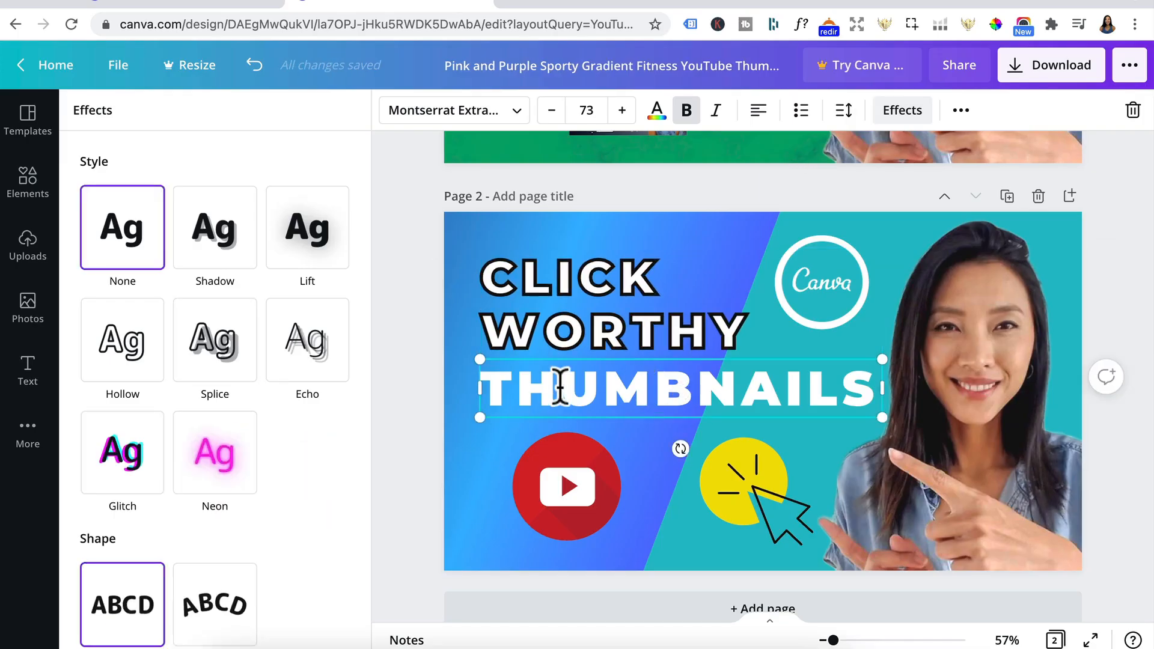
{"action": "left_click", "coordinate": [217, 357]}
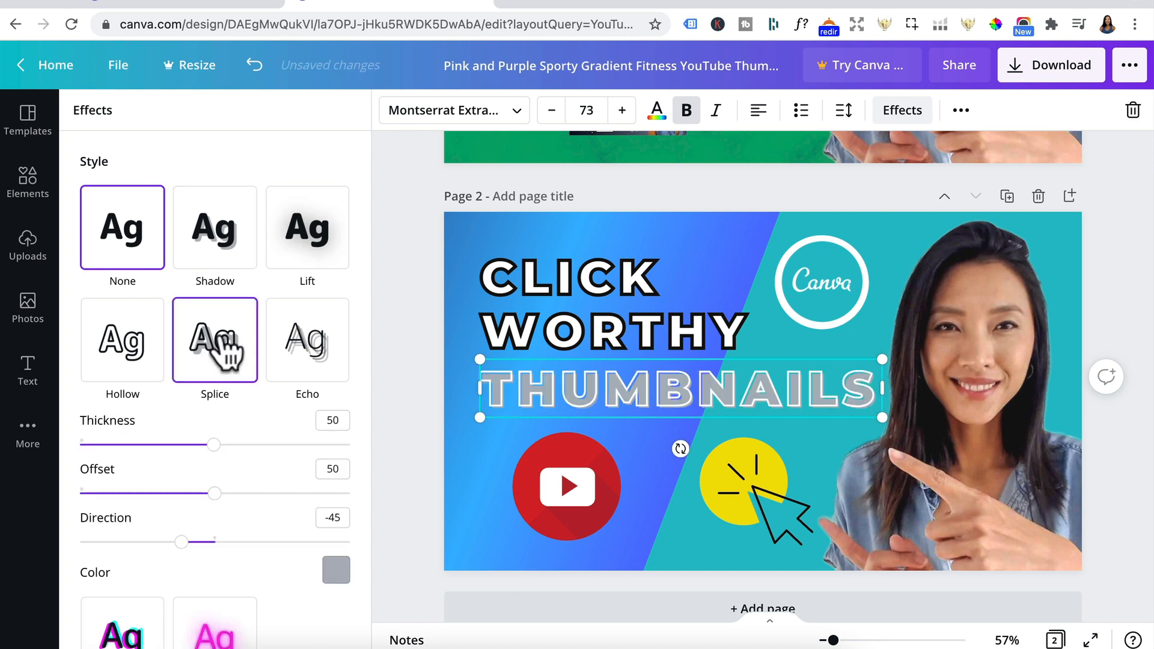
{"action": "left_click_drag", "start_coordinate": [214, 445], "coordinate": [345, 445]}
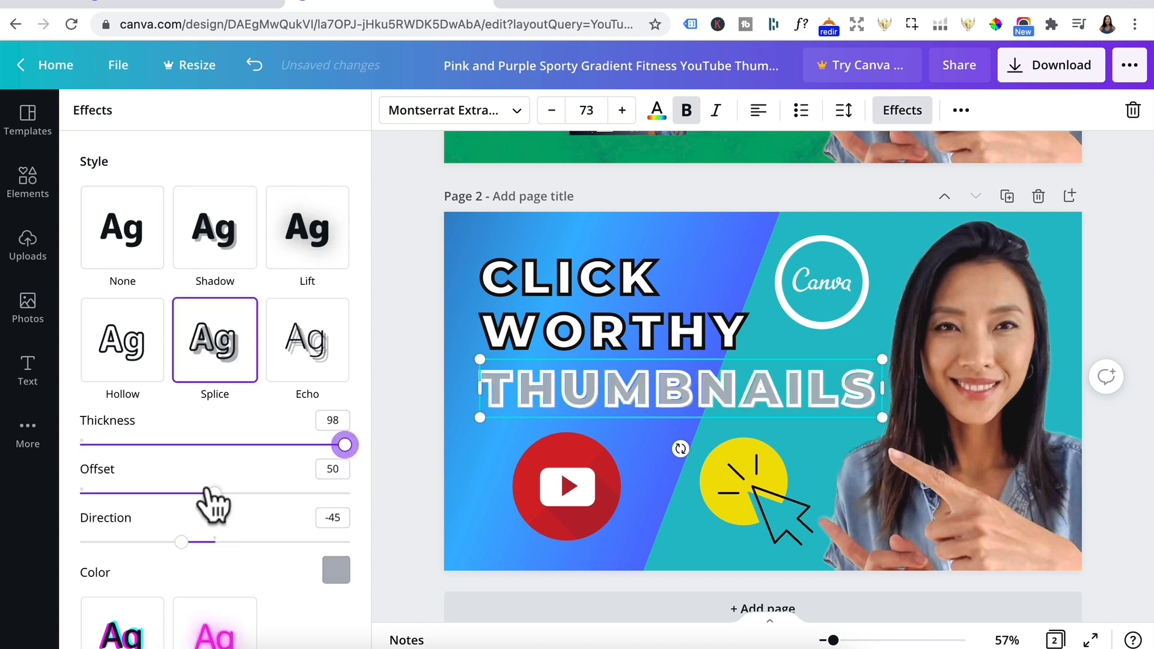
{"action": "left_click_drag", "start_coordinate": [212, 492], "coordinate": [26, 492]}
{"action": "left_click", "coordinate": [335, 570]}
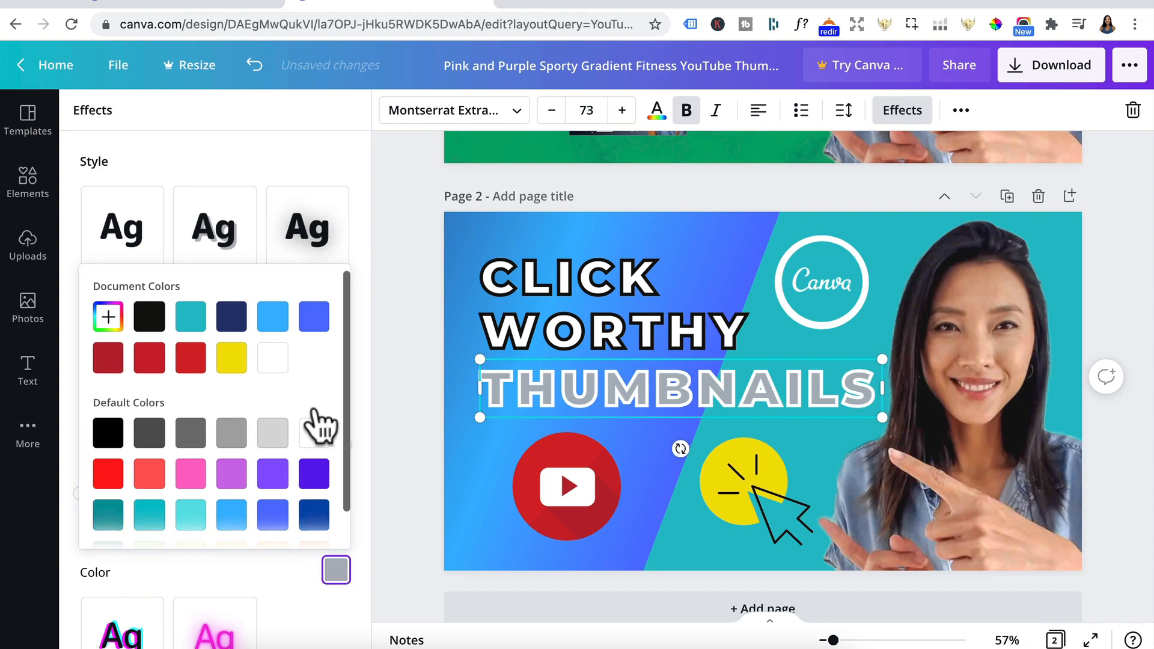
{"action": "left_click", "coordinate": [274, 357]}
{"action": "left_click", "coordinate": [656, 110]}
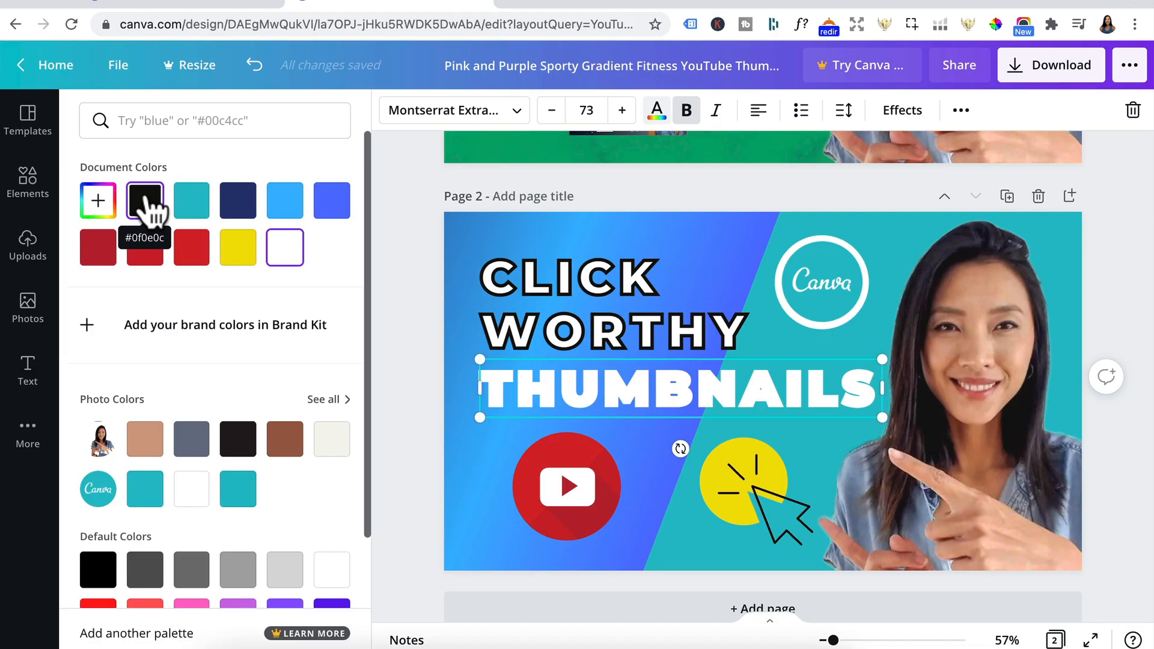
{"action": "left_click", "coordinate": [144, 200]}
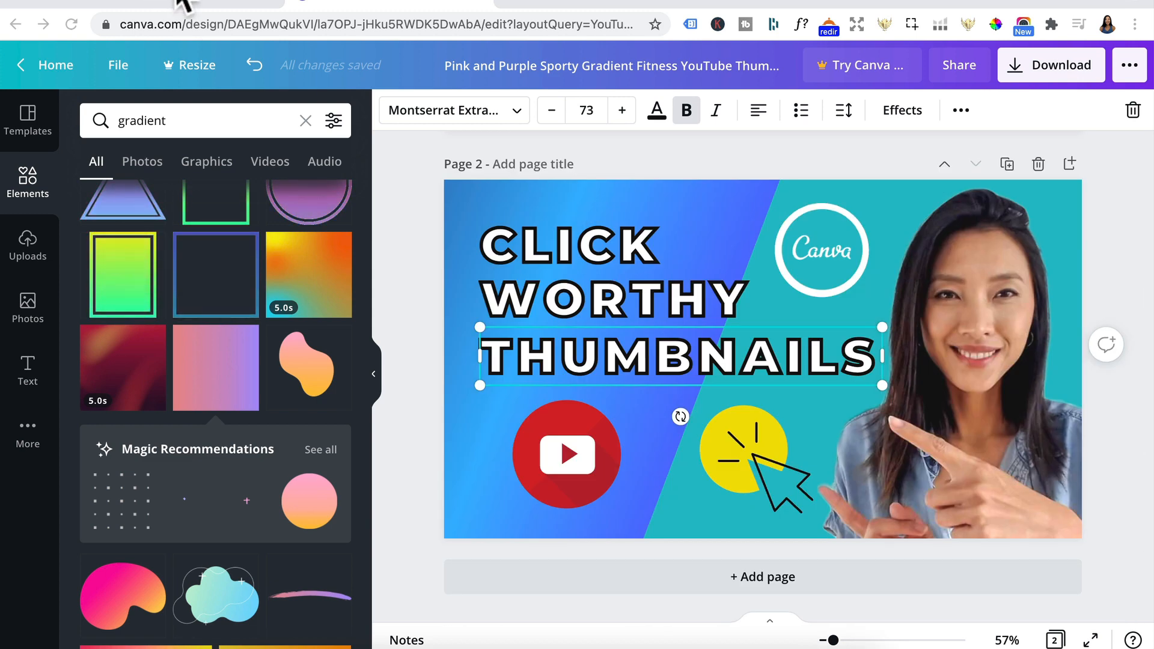
Step: Switch between the YouTube results for "how to create a thumbnail in canva" and the Canva design to compare competing thumbnails with both pages
{"action": "left_click", "coordinate": [183, 3]}
{"action": "scroll", "coordinate": [736, 387], "scroll_direction": "down", "scroll_amount": 6}
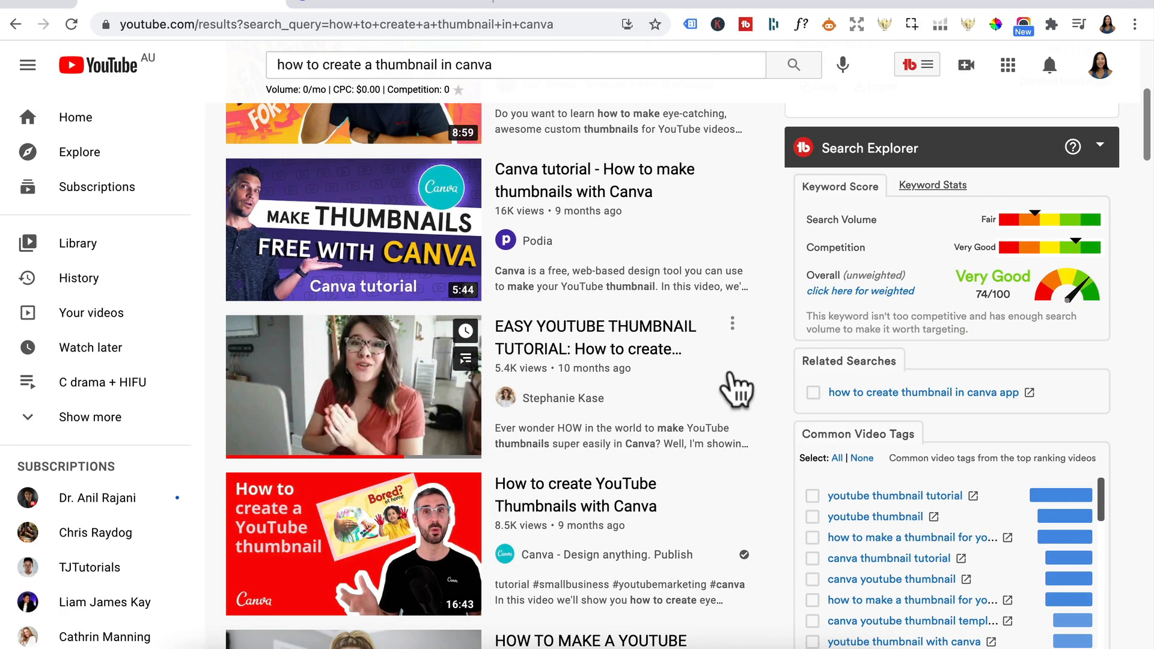
{"action": "scroll", "coordinate": [628, 461], "scroll_direction": "down", "scroll_amount": 2}
{"action": "scroll", "coordinate": [628, 461], "scroll_direction": "down", "scroll_amount": 2}
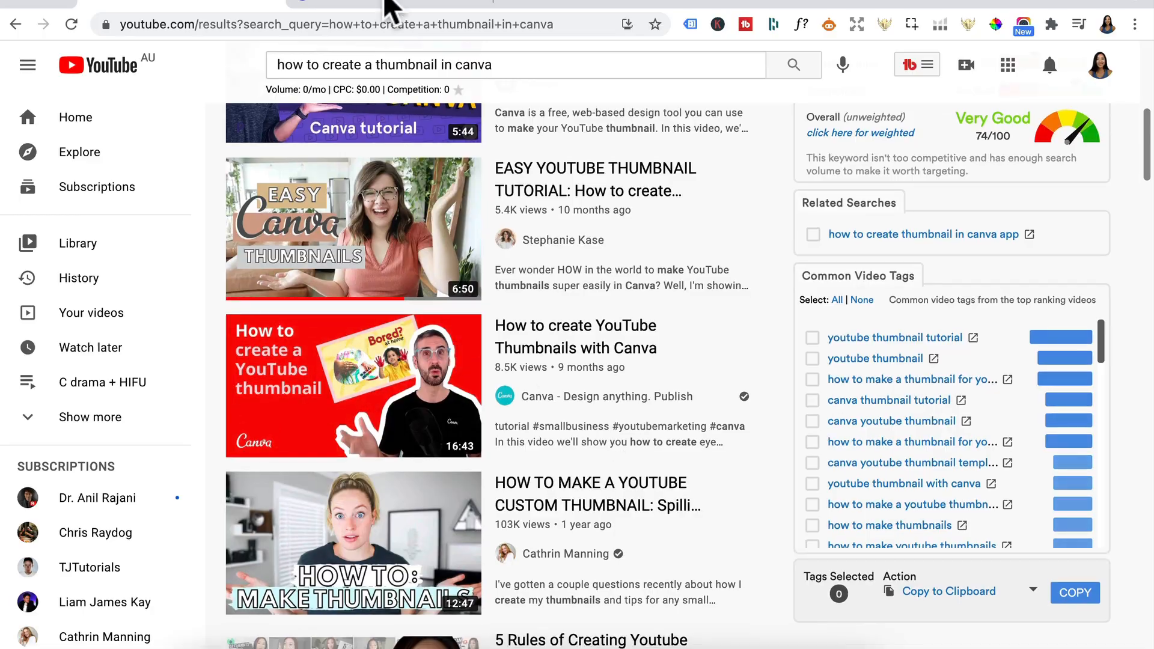
{"action": "left_click", "coordinate": [394, 5]}
{"action": "scroll", "coordinate": [784, 279], "scroll_direction": "up", "scroll_amount": 5}
{"action": "scroll", "coordinate": [784, 280], "scroll_direction": "up", "scroll_amount": 1}
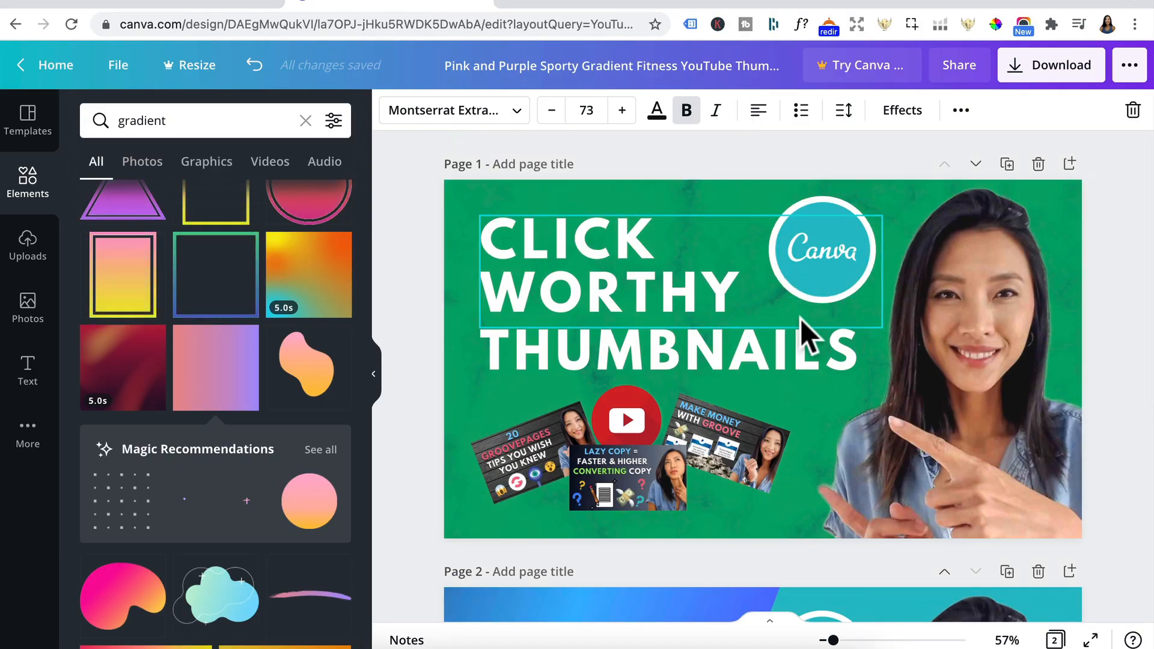
{"action": "left_click", "coordinate": [233, 3]}
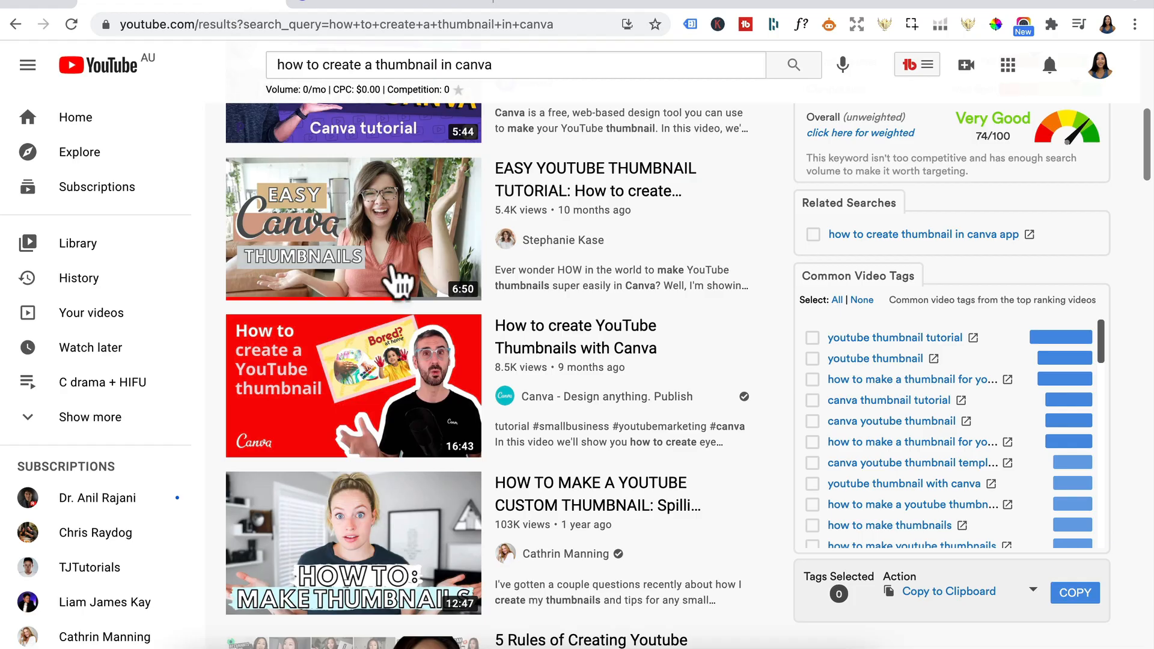
{"action": "scroll", "coordinate": [432, 398], "scroll_direction": "down", "scroll_amount": 6}
{"action": "scroll", "coordinate": [432, 390], "scroll_direction": "up", "scroll_amount": 12}
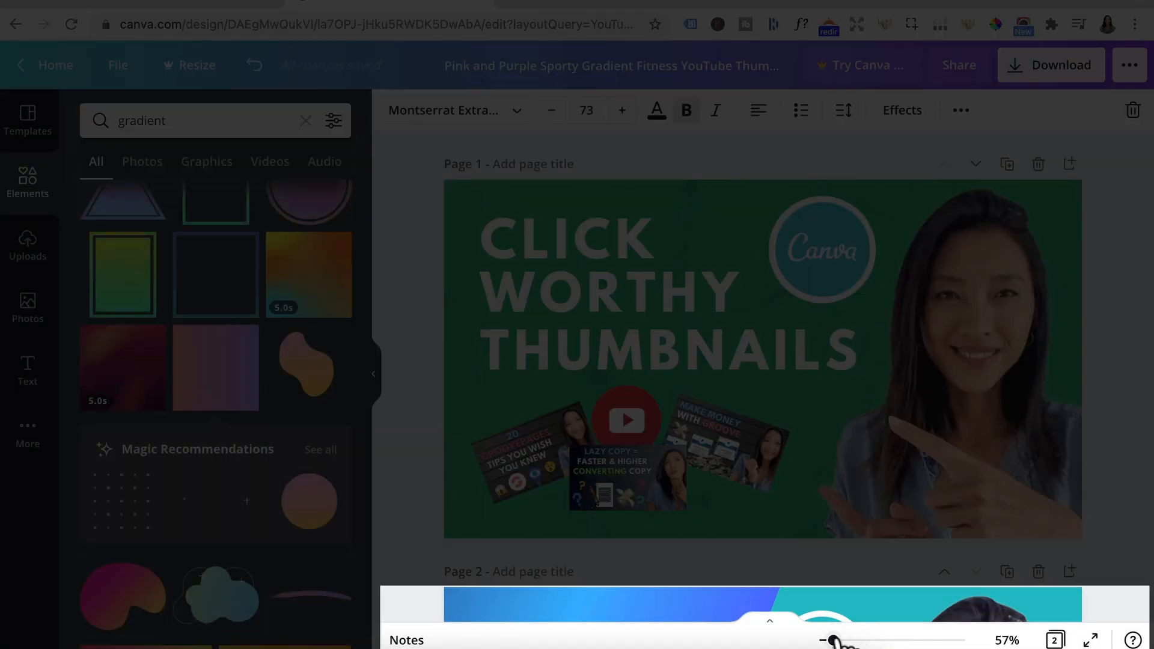
{"action": "left_click_drag", "start_coordinate": [834, 640], "coordinate": [822, 640]}
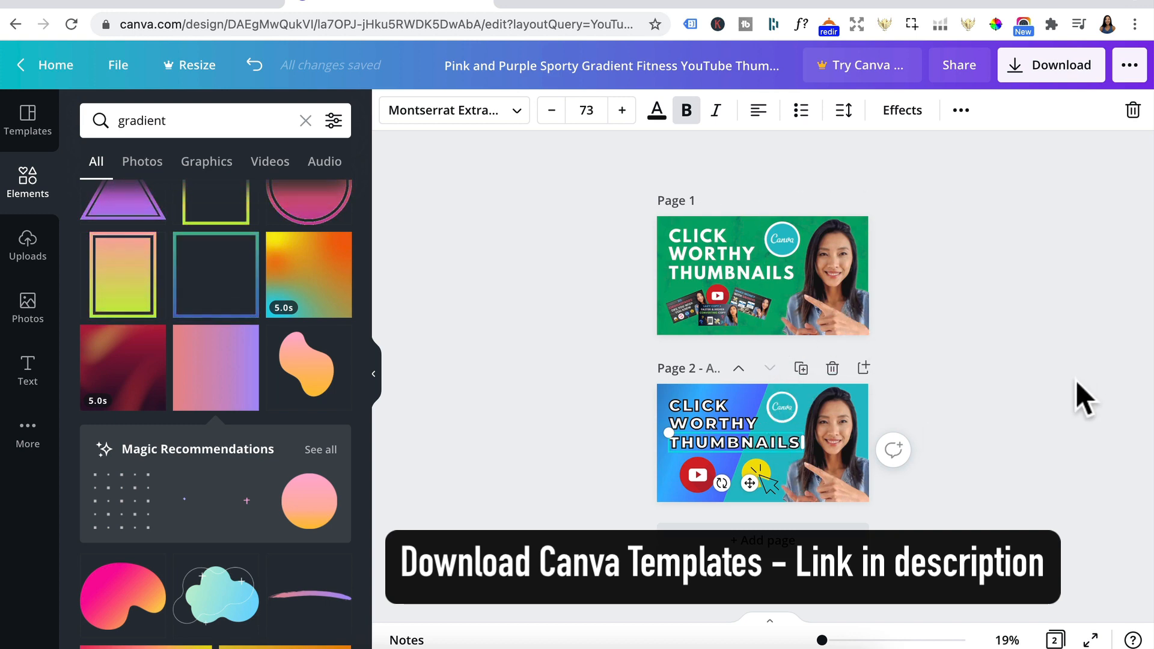
{"action": "scroll", "coordinate": [1075, 381], "scroll_direction": "up", "scroll_amount": 5}
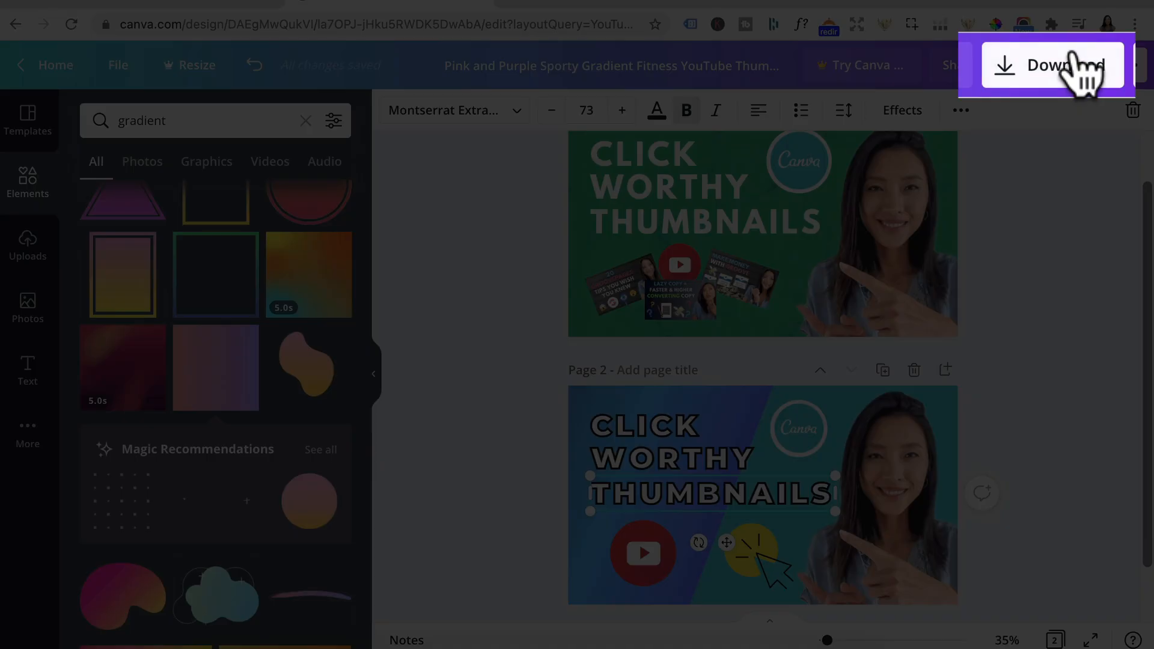
Step: Download only page 1 of the design as a PNG file
{"action": "left_click", "coordinate": [1063, 67]}
{"action": "left_click", "coordinate": [1109, 391]}
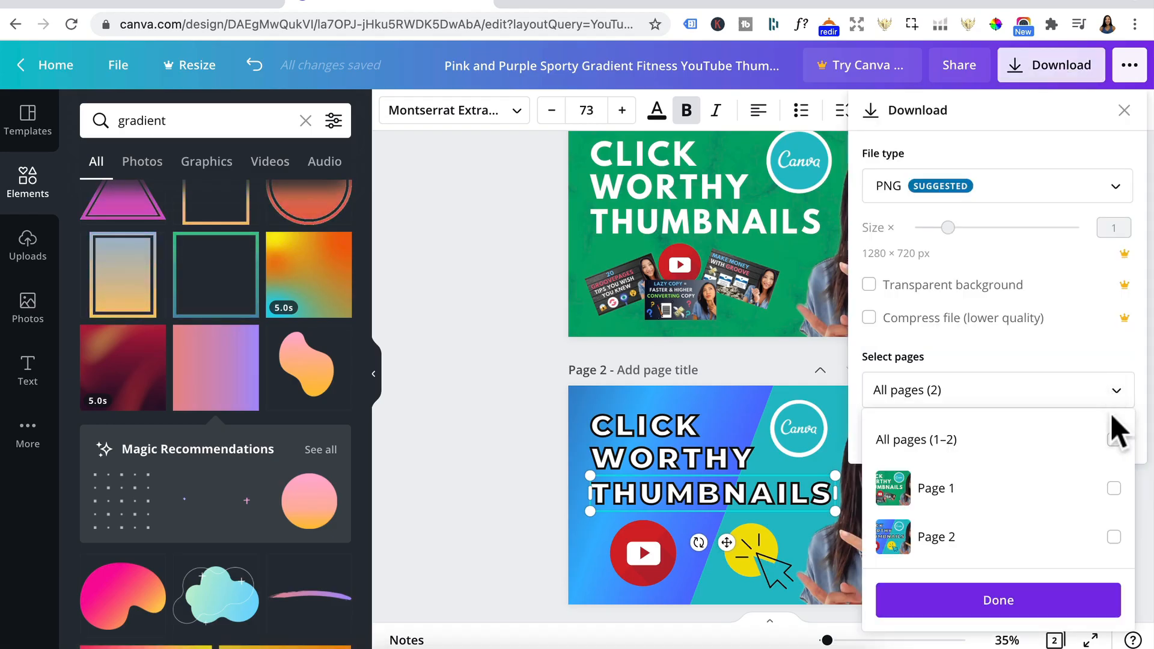
{"action": "left_click", "coordinate": [1109, 486]}
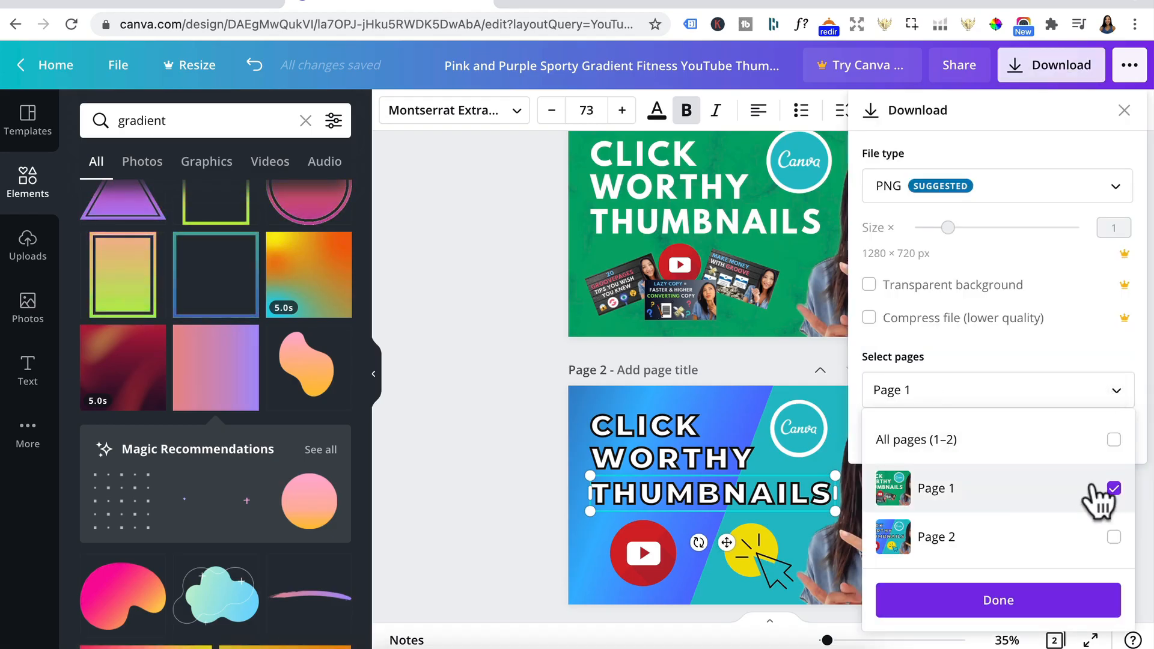
{"action": "left_click", "coordinate": [1032, 601]}
{"action": "left_click", "coordinate": [1013, 430]}
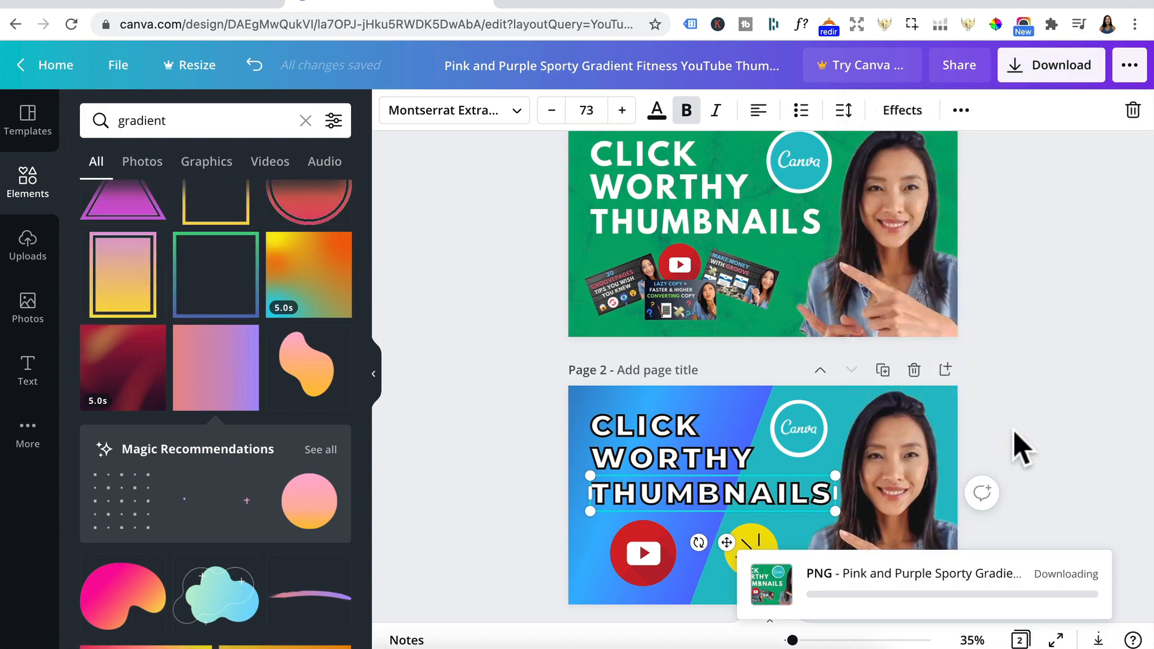